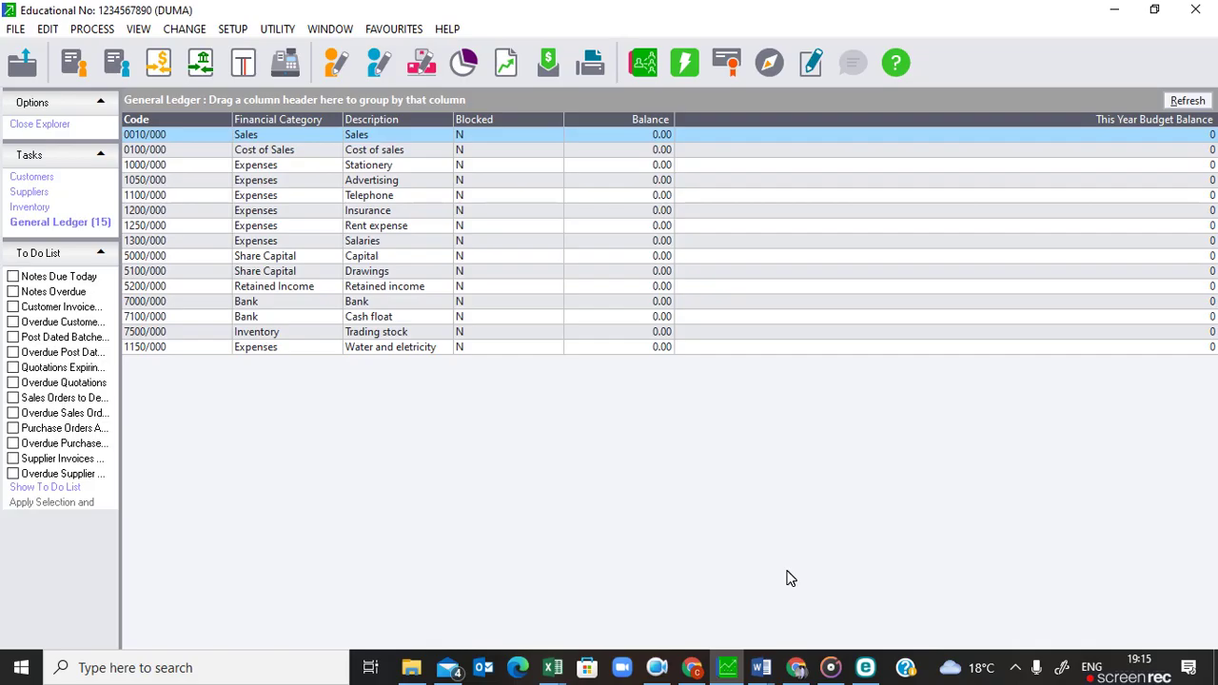
Open journal processing and choose the 01 - General Journal entry type.
{"action": "left_click", "coordinate": [103, 37]}
{"action": "left_click", "coordinate": [111, 46]}
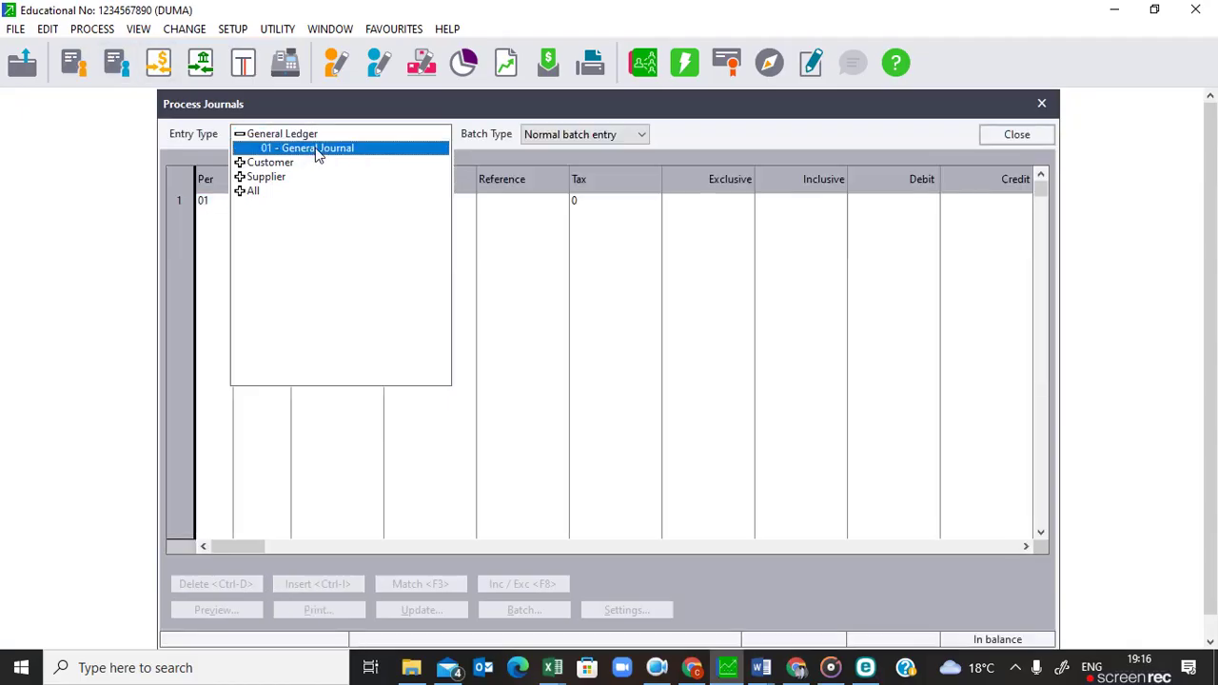
{"action": "left_click", "coordinate": [318, 149]}
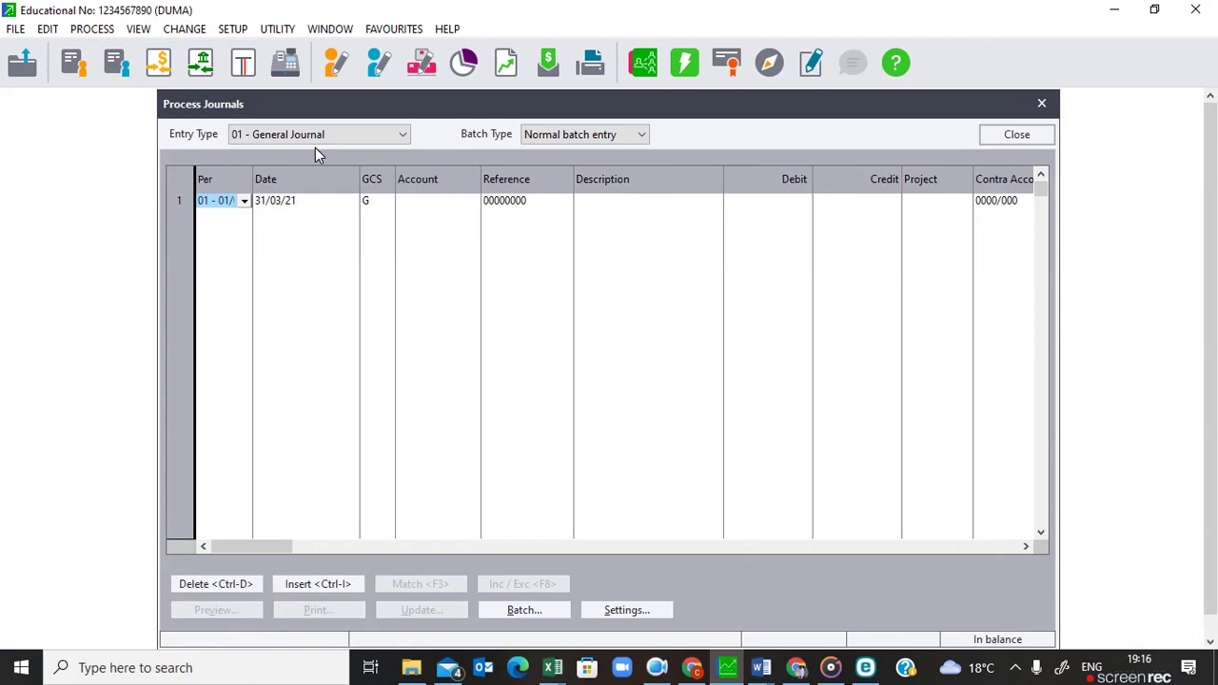
In the journal settings, turn off This Year Transactions, Invoke Open Item and Show Balloon Tips.
{"action": "left_click", "coordinate": [622, 613]}
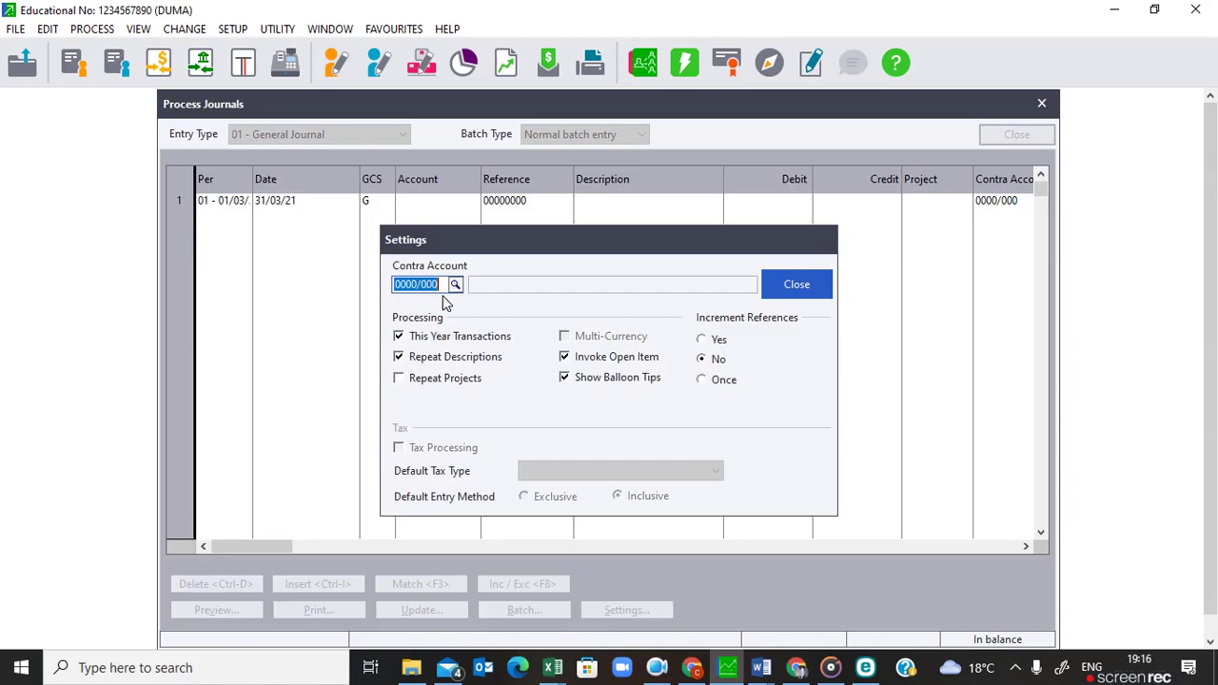
{"action": "left_click", "coordinate": [400, 338]}
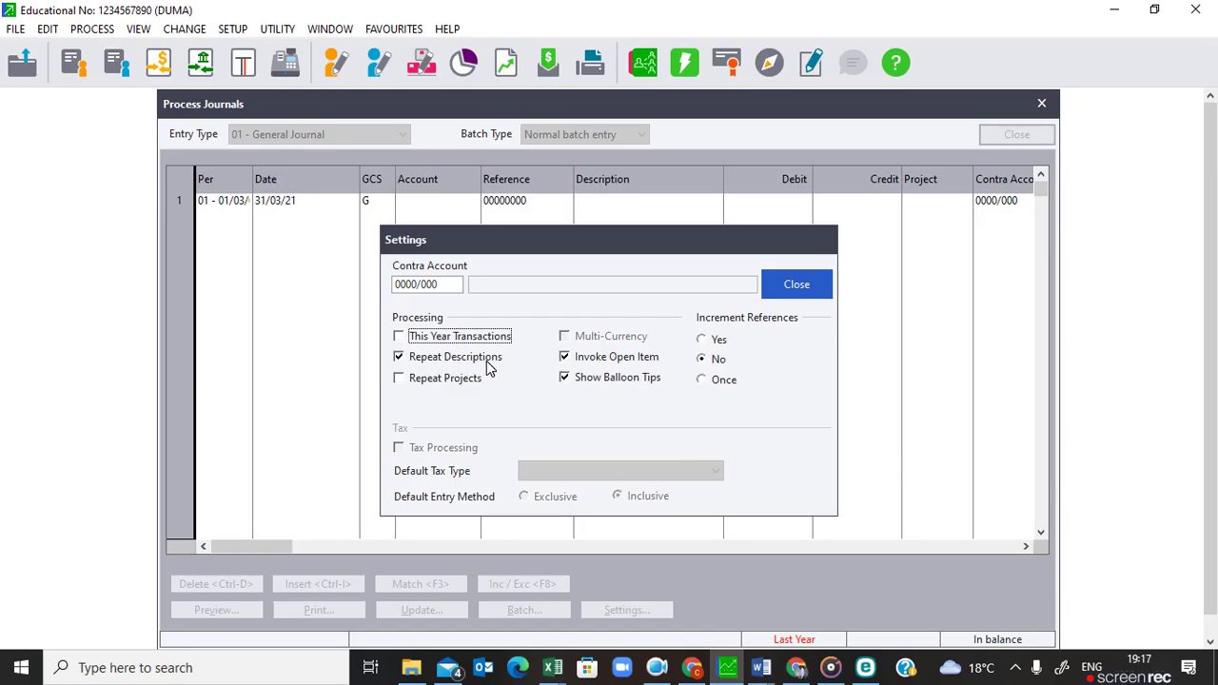
{"action": "left_click", "coordinate": [569, 364]}
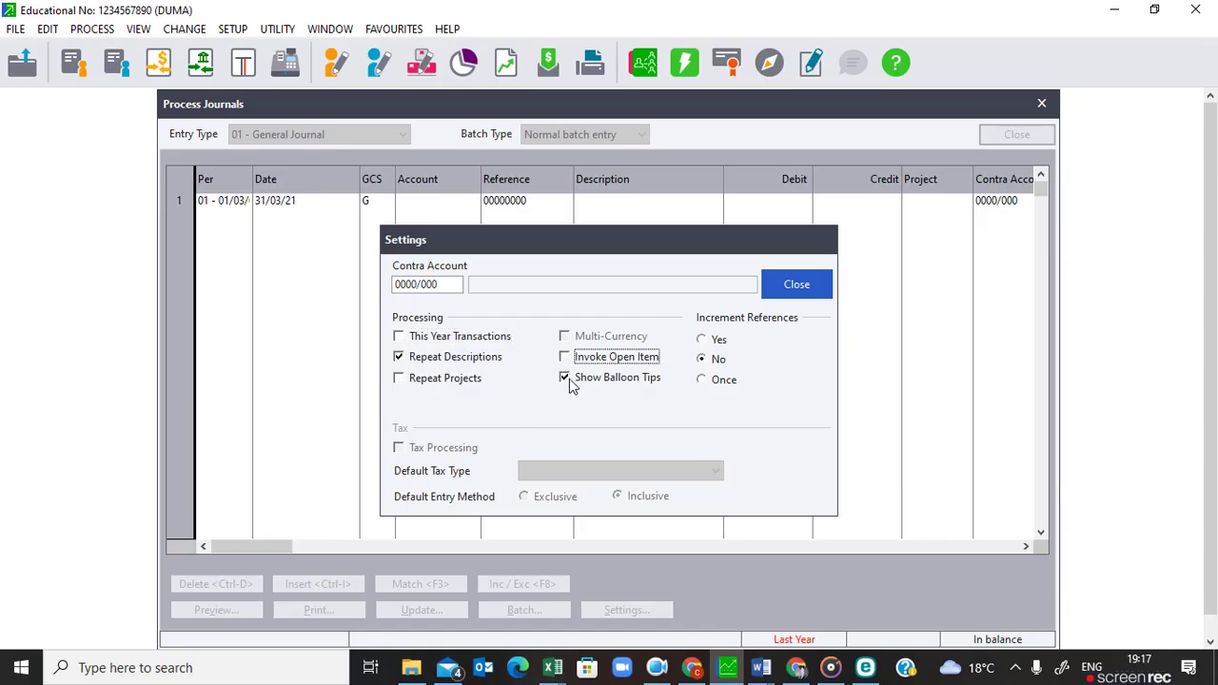
{"action": "left_click", "coordinate": [563, 381]}
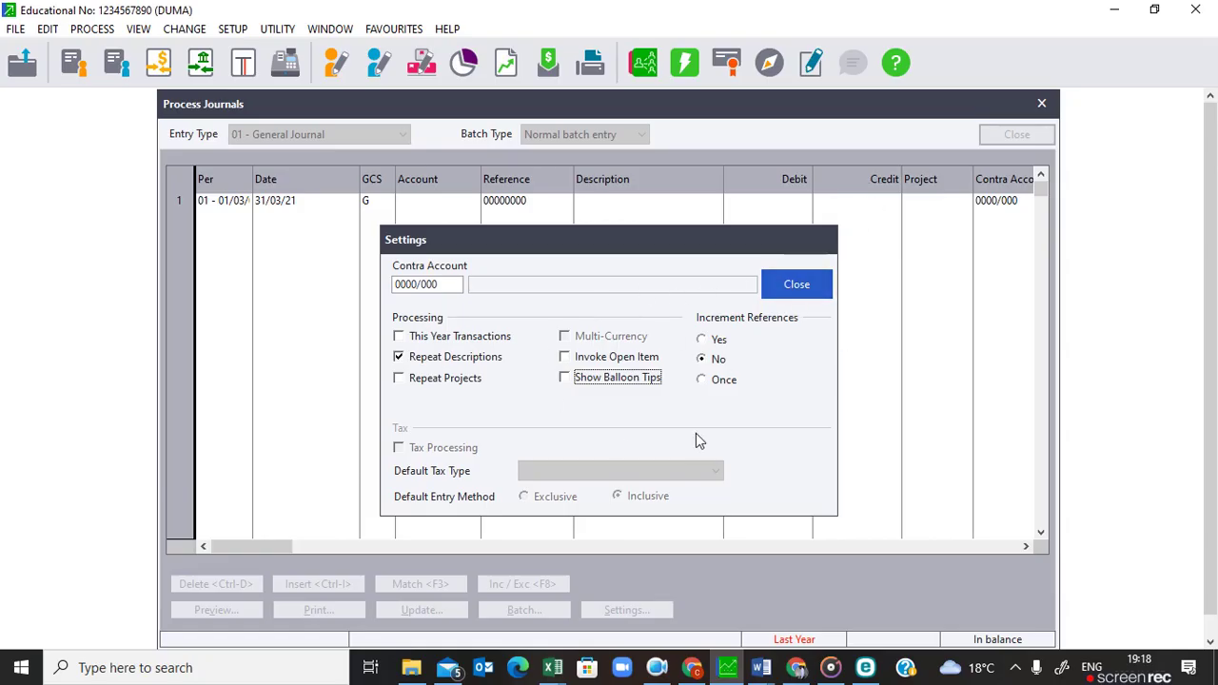
{"action": "left_click", "coordinate": [797, 285]}
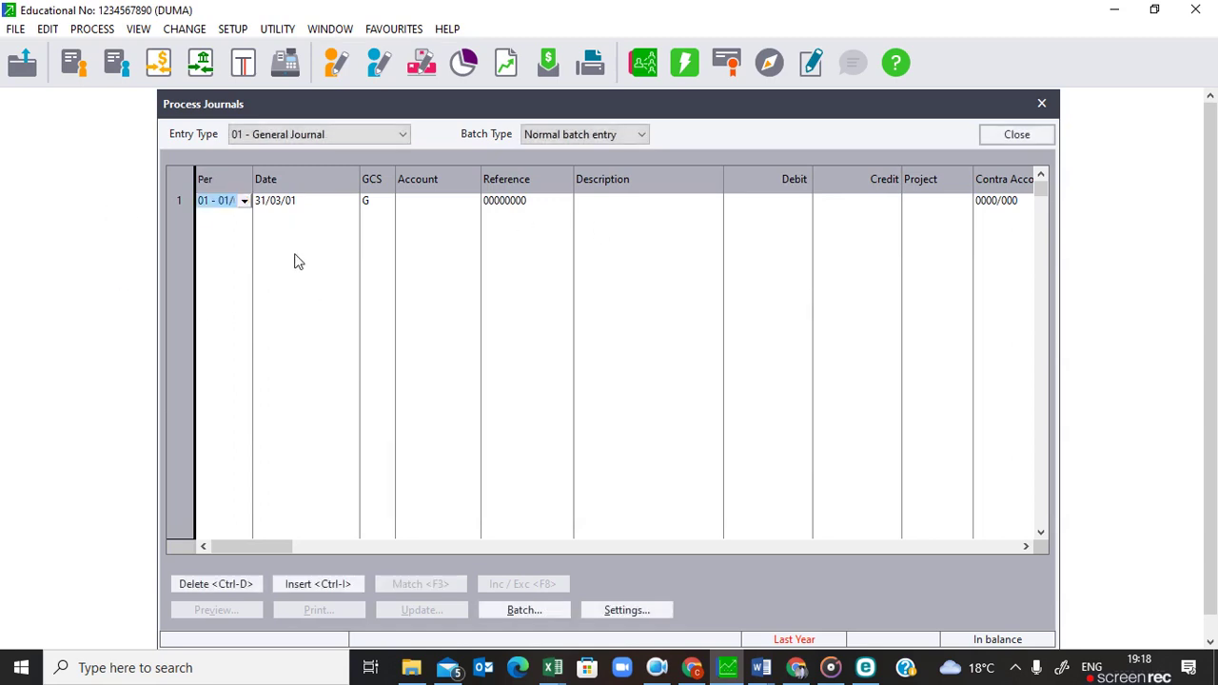
Set the first journal line's period to 12 and its date to 28/02/21.
{"action": "left_click", "coordinate": [244, 204]}
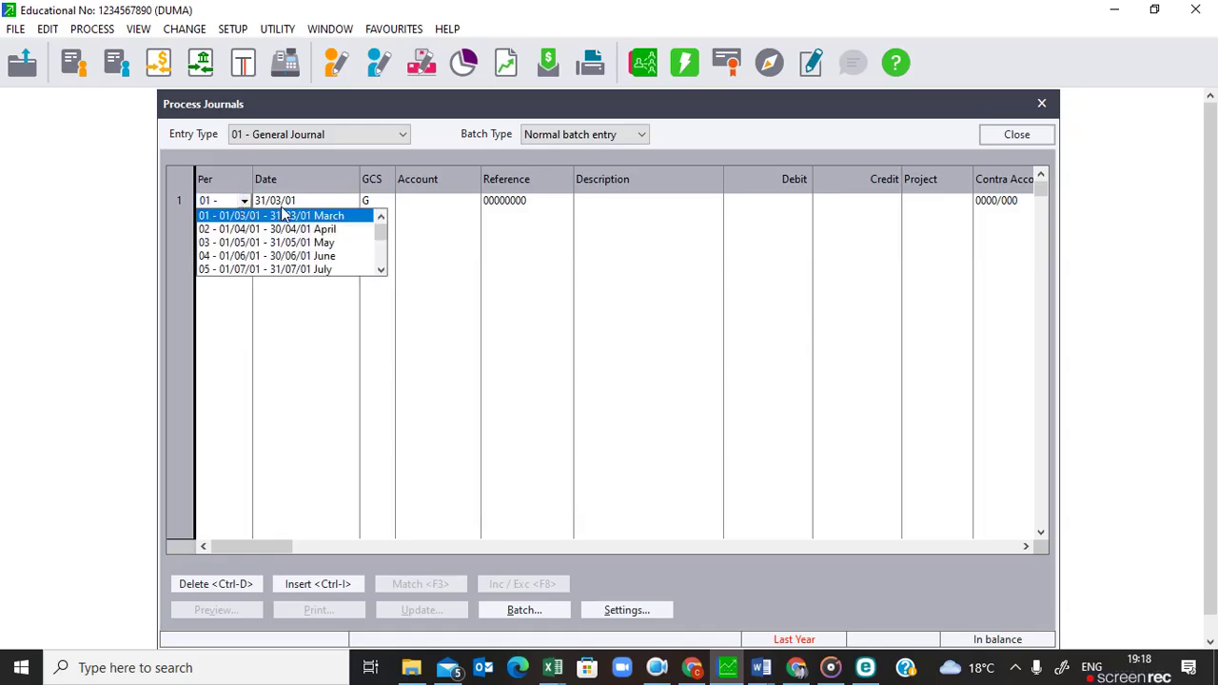
{"action": "left_click", "coordinate": [380, 269]}
{"action": "left_click", "coordinate": [380, 270]}
{"action": "left_click", "coordinate": [381, 269]}
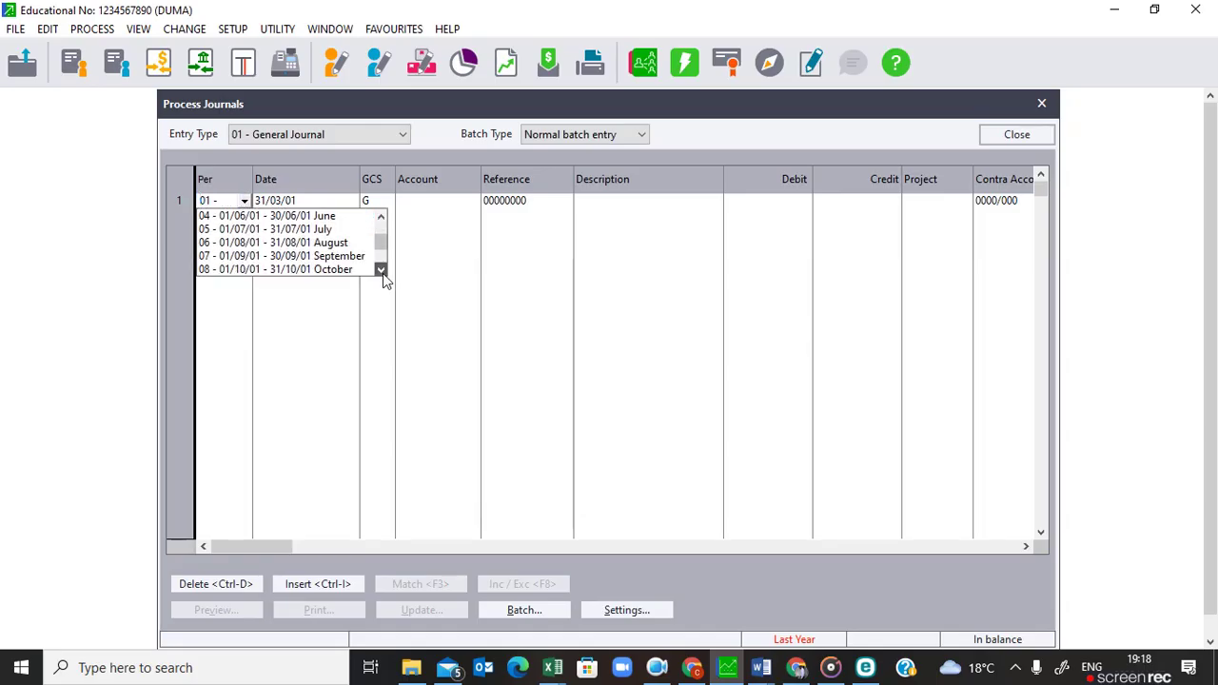
{"action": "left_click", "coordinate": [381, 269]}
{"action": "left_click", "coordinate": [381, 269]}
{"action": "left_click", "coordinate": [381, 269]}
{"action": "left_click", "coordinate": [381, 270]}
{"action": "left_click", "coordinate": [325, 270]}
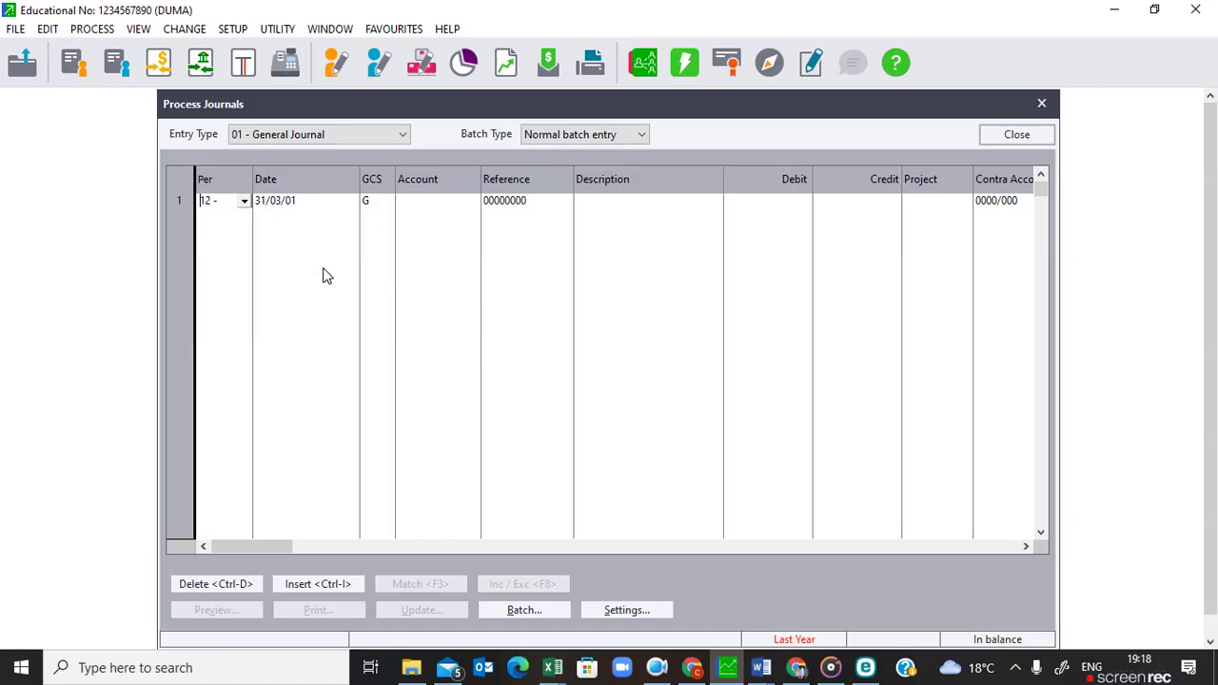
{"action": "key", "text": "Tab"}
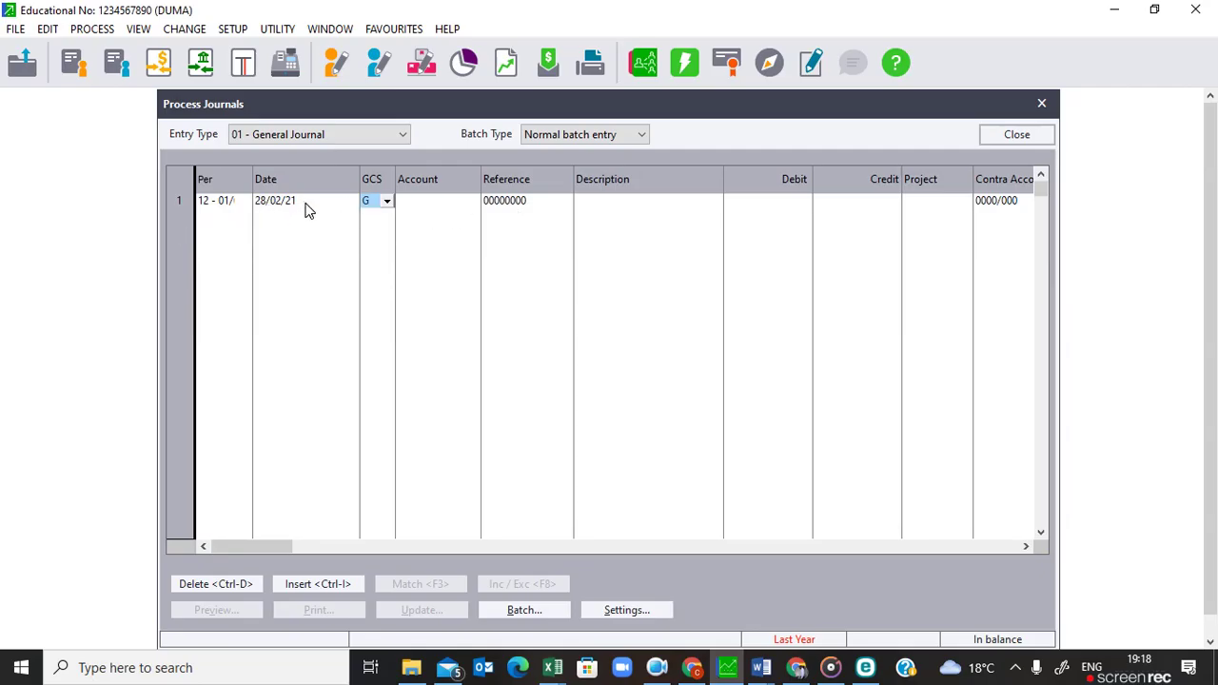
Keep the first line as a general ledger entry and select the Sales account 0010/000.
{"action": "key", "text": "Tab"}
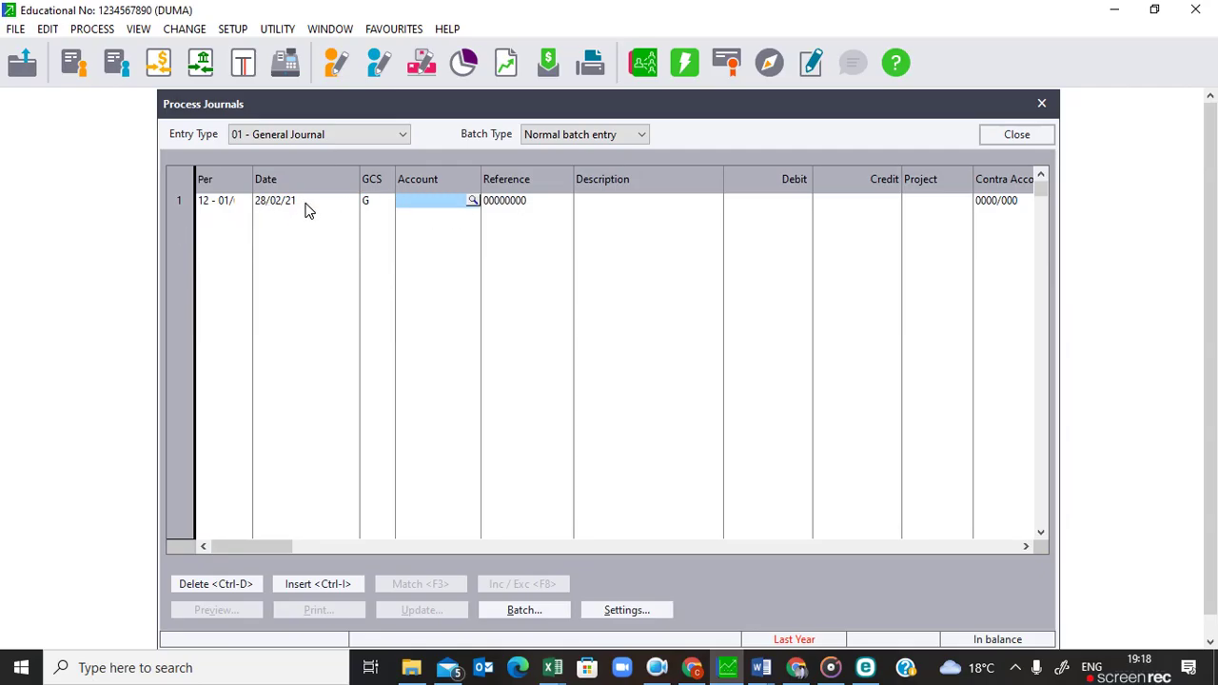
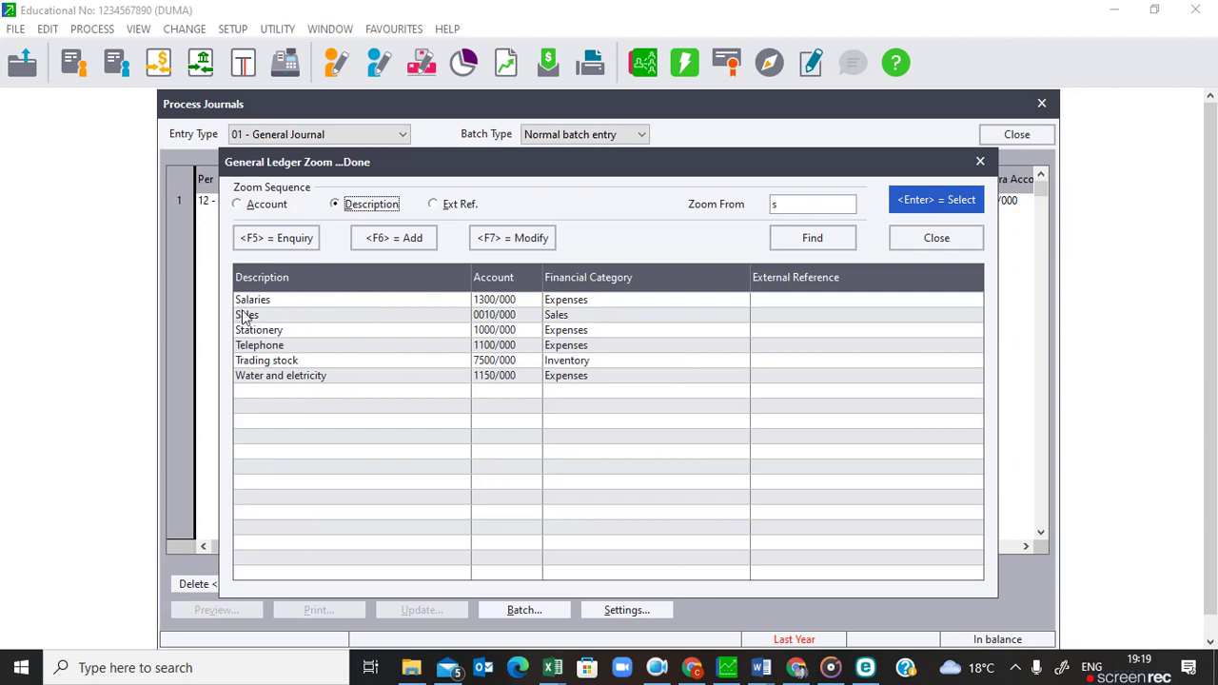
{"action": "double_click", "coordinate": [255, 320]}
{"action": "type", "text": "al"}
{"action": "left_click", "coordinate": [255, 319]}
{"action": "double_click", "coordinate": [255, 320]}
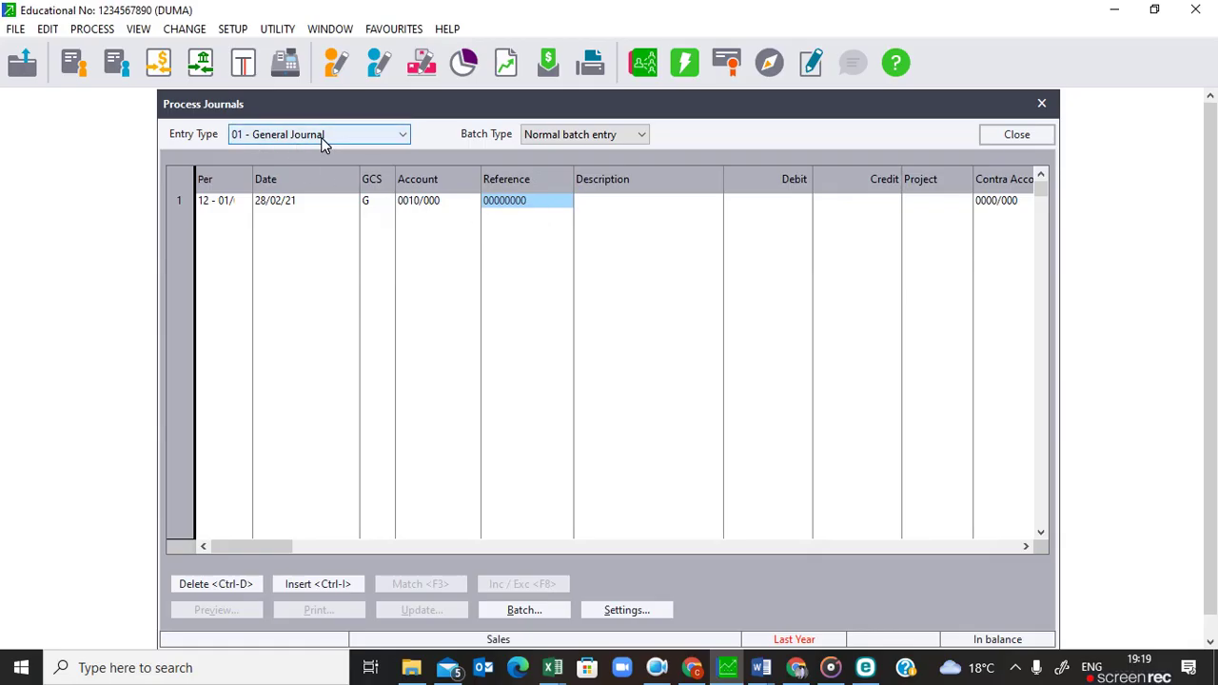
Enter the reference GJNL12 and the description BALANCE on the Sales line.
{"action": "type", "text": "GJ"}
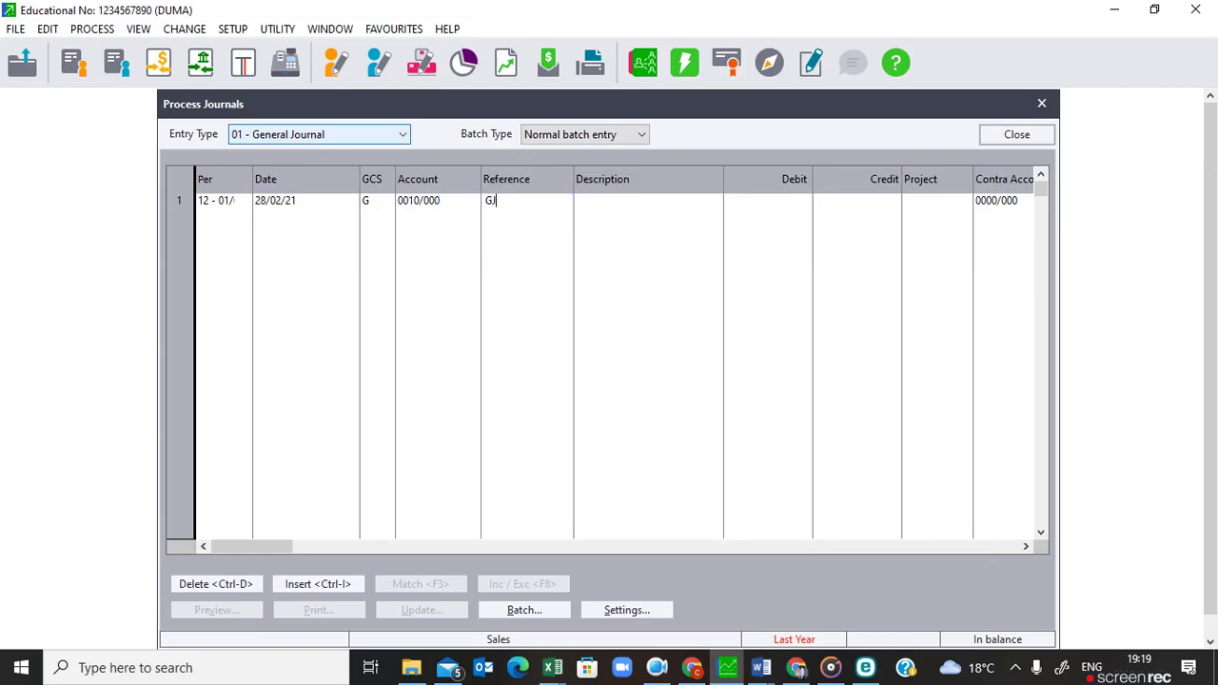
{"action": "left_click", "coordinate": [490, 200]}
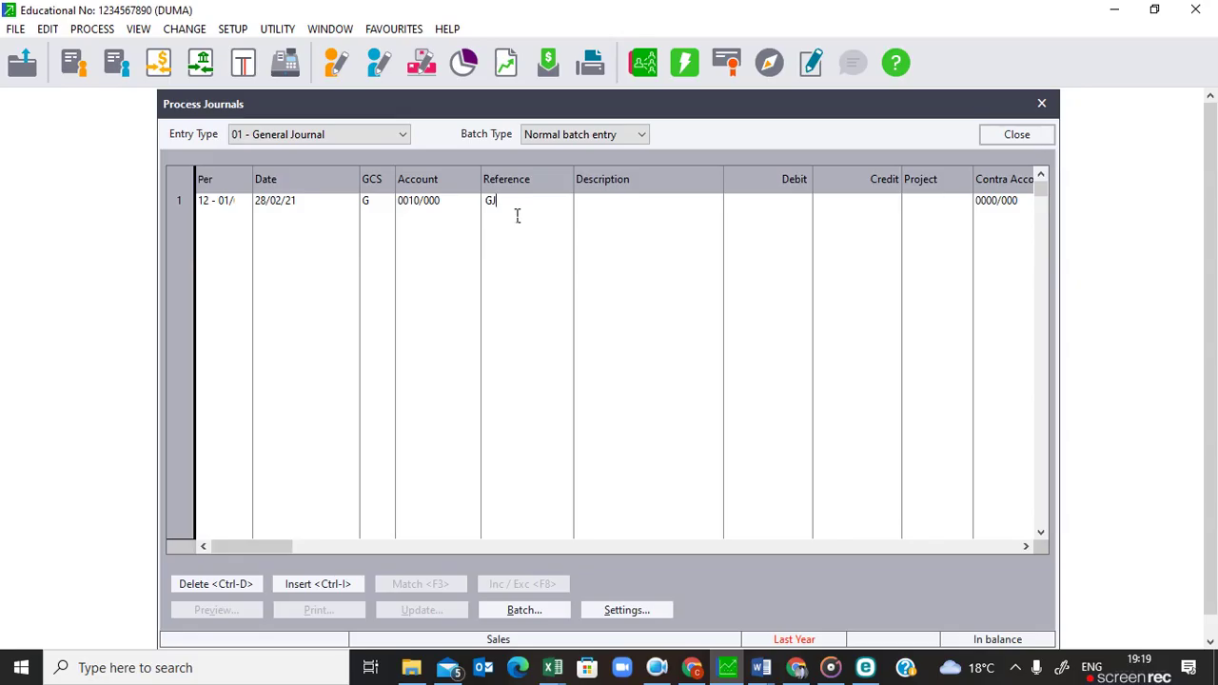
{"action": "type", "text": "NL12"}
{"action": "key", "text": "Tab"}
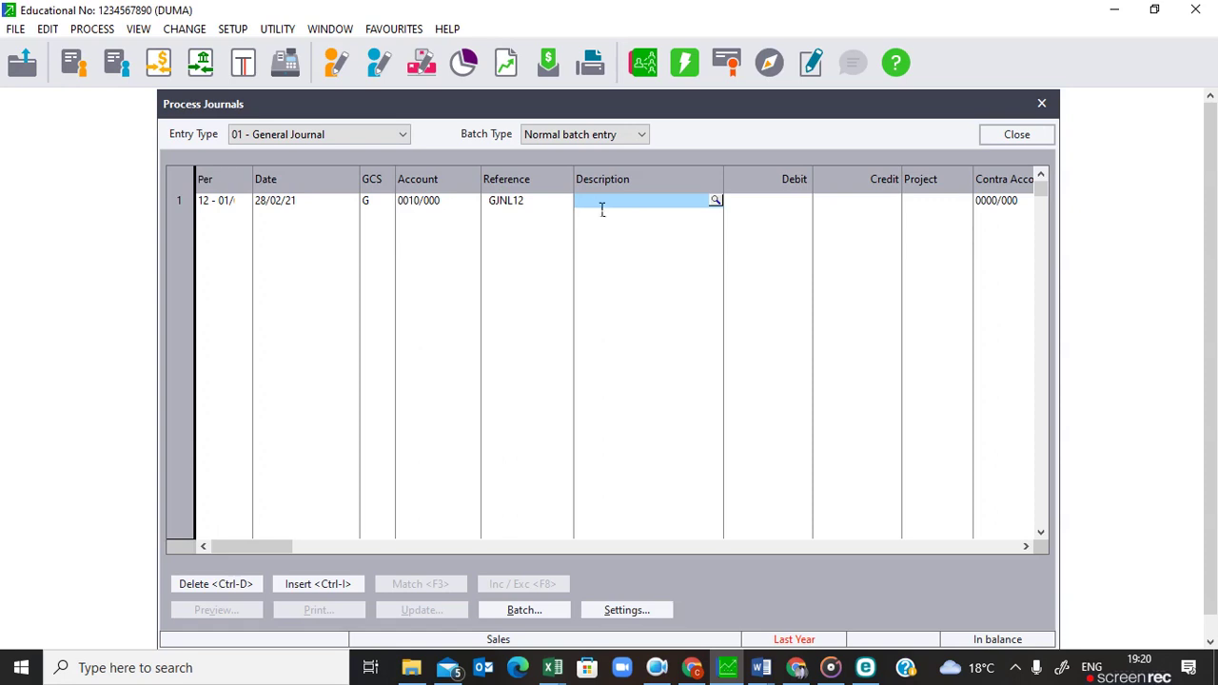
{"action": "type", "text": "b"}
{"action": "key", "text": "BackSpace"}
{"action": "type", "text": "B"}
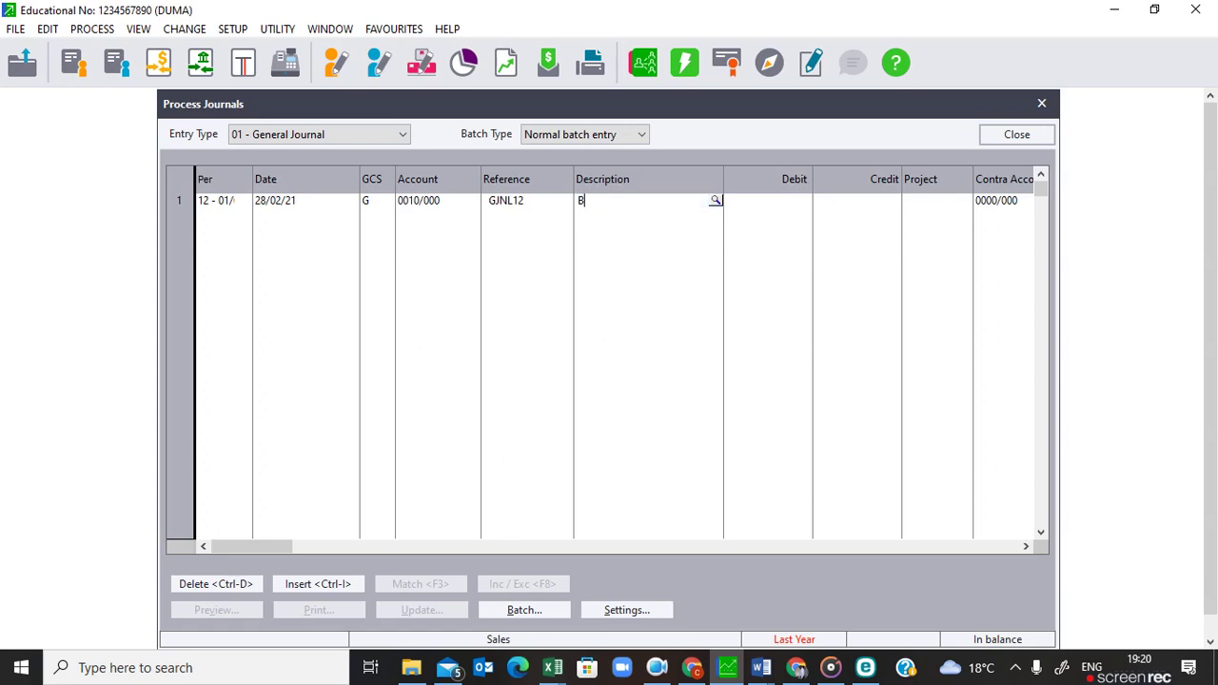
{"action": "type", "text": "ALANCE"}
{"action": "key", "text": "Tab"}
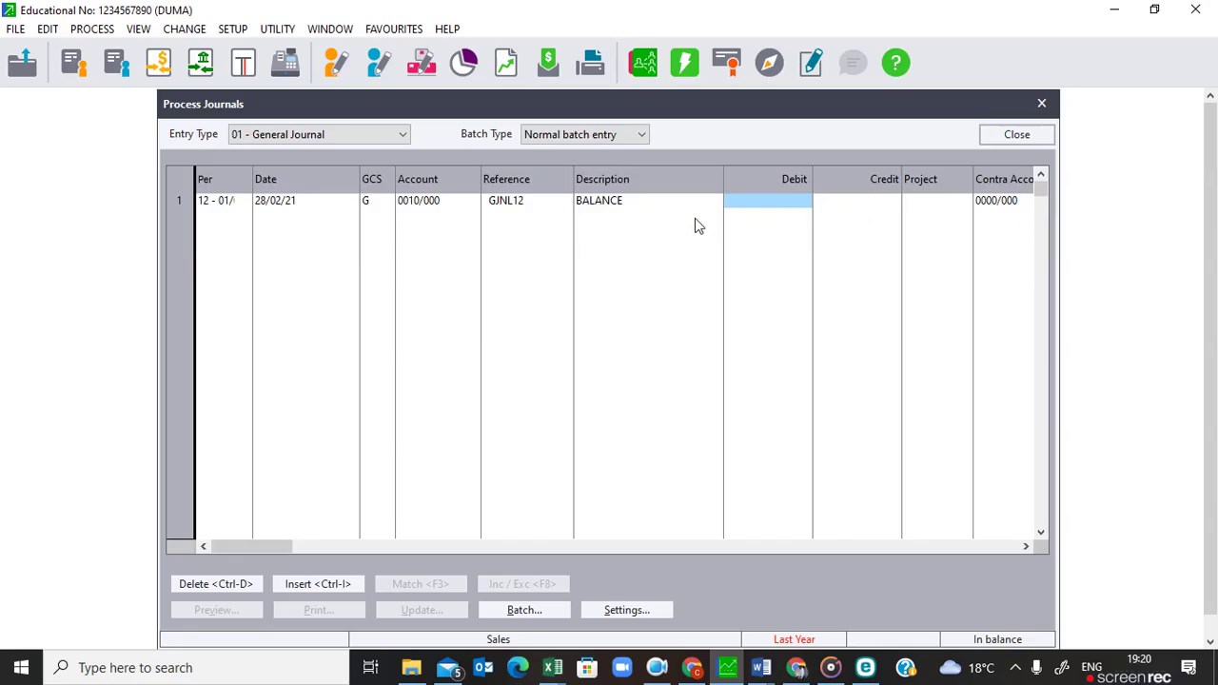
Credit the Sales line with 1363950 and complete it without a contra account.
{"action": "key", "text": "Tab"}
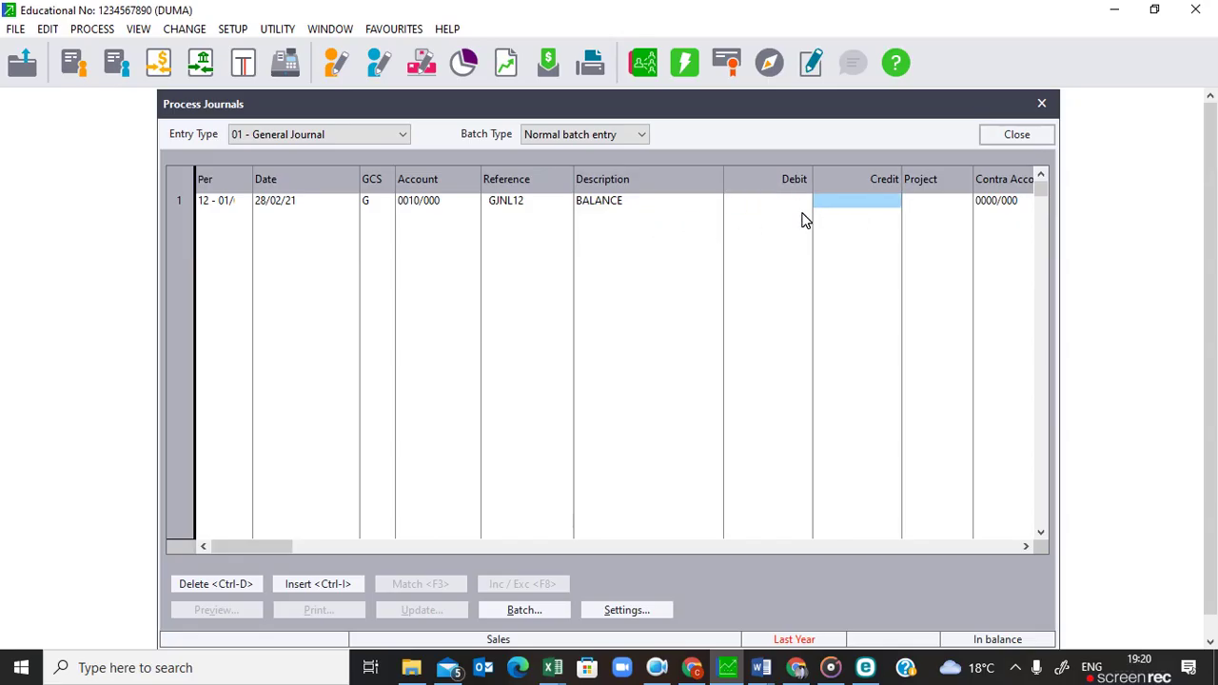
{"action": "type", "text": "1363"}
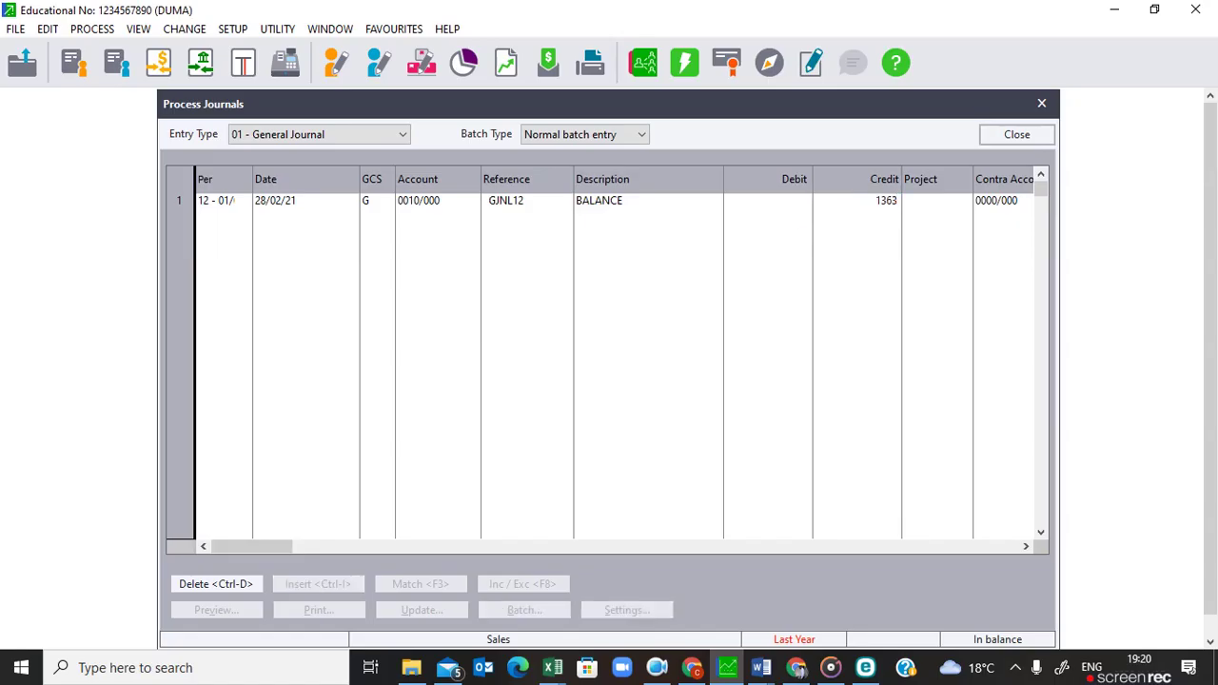
{"action": "type", "text": "950"}
{"action": "key", "text": "Return"}
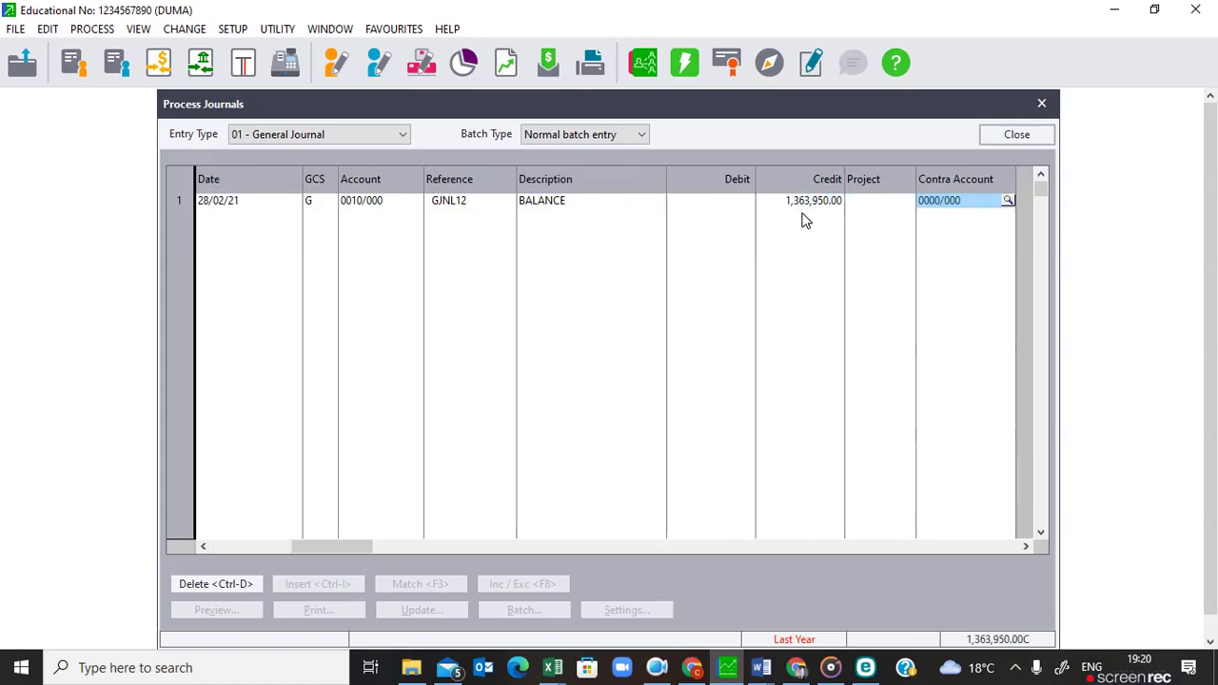
{"action": "key", "text": "Return"}
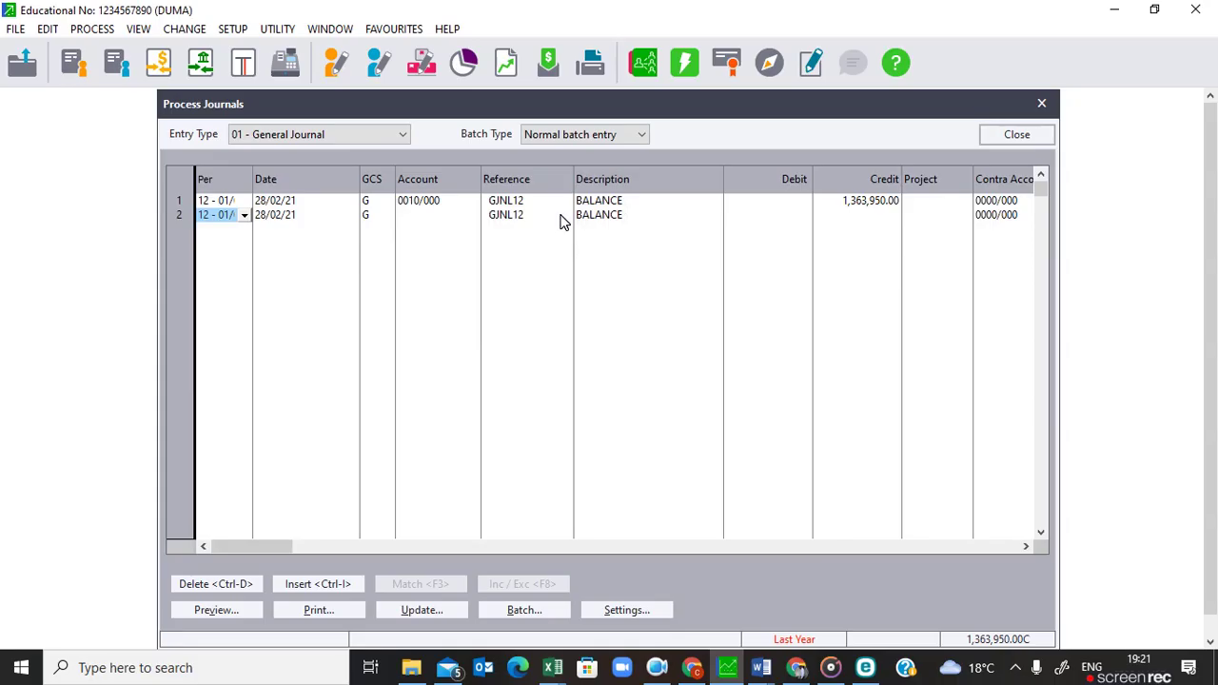
Keep the second line's period and date, and look up and select the Cost of sales account 0100/000.
{"action": "key", "text": "Return"}
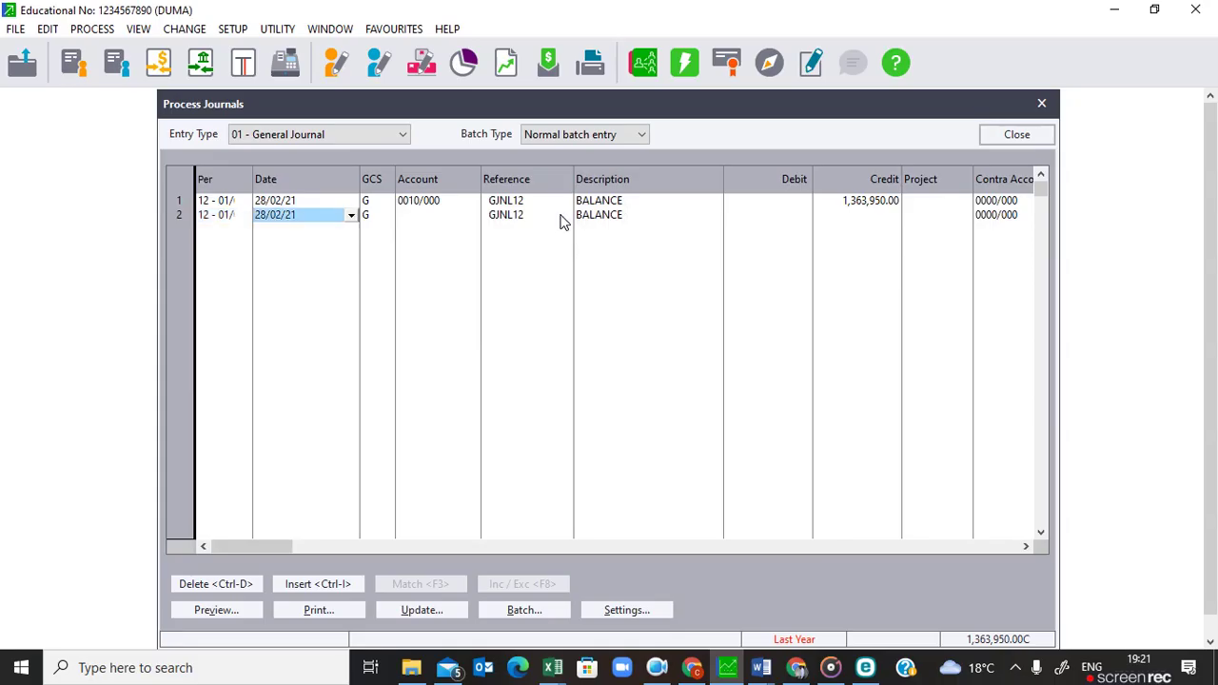
{"action": "key", "text": "Return"}
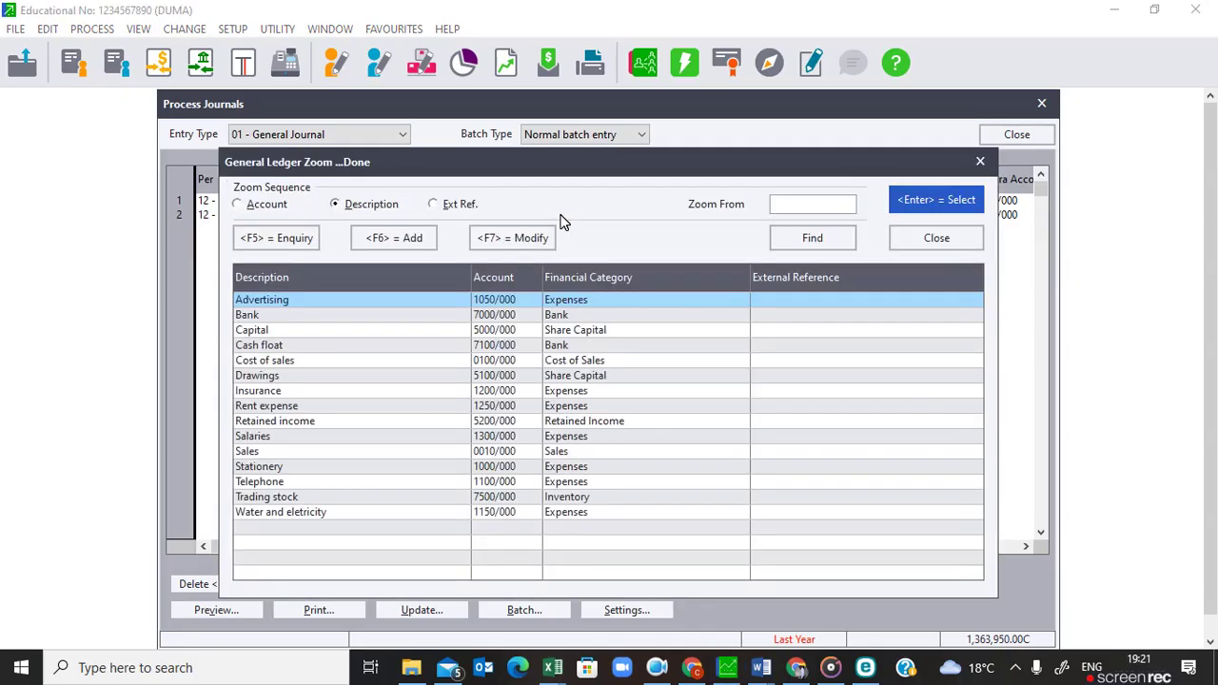
{"action": "type", "text": "C"}
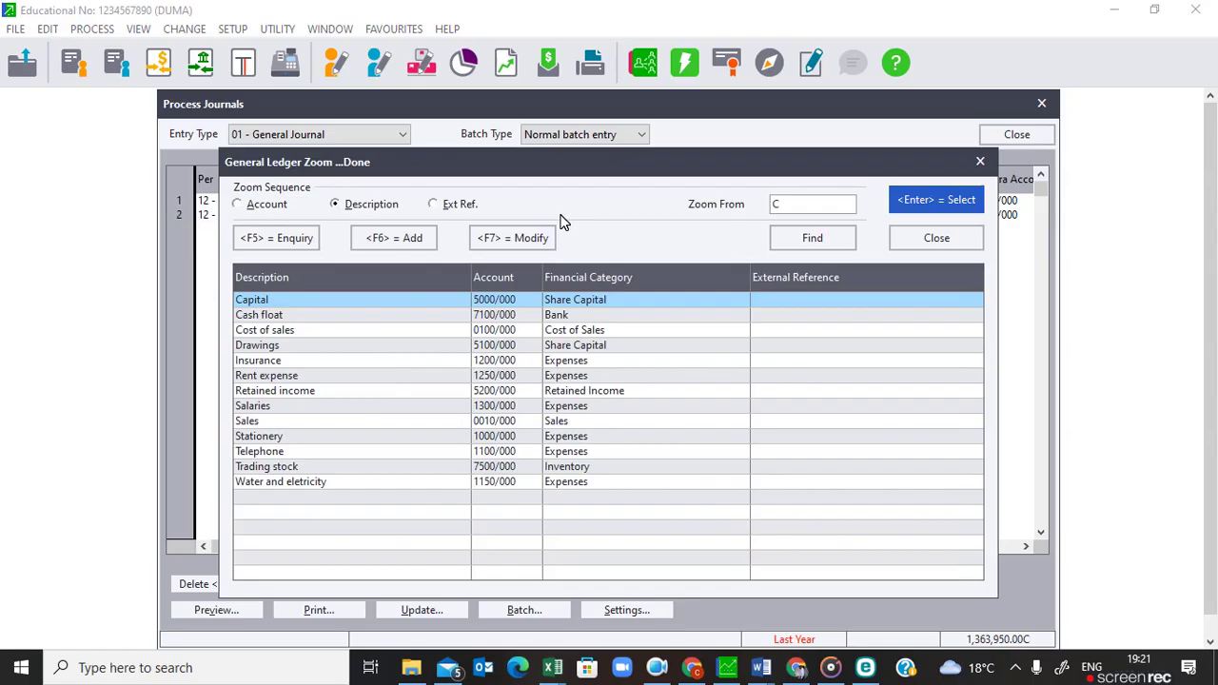
{"action": "type", "text": "O"}
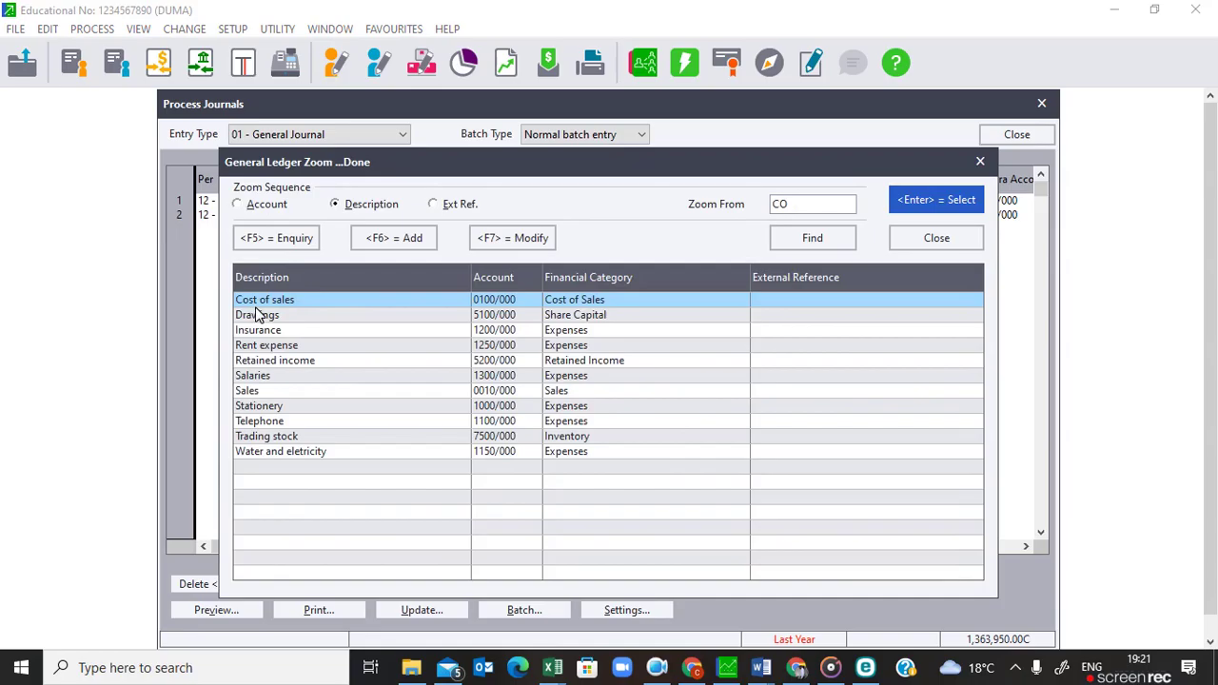
{"action": "key", "text": "Return"}
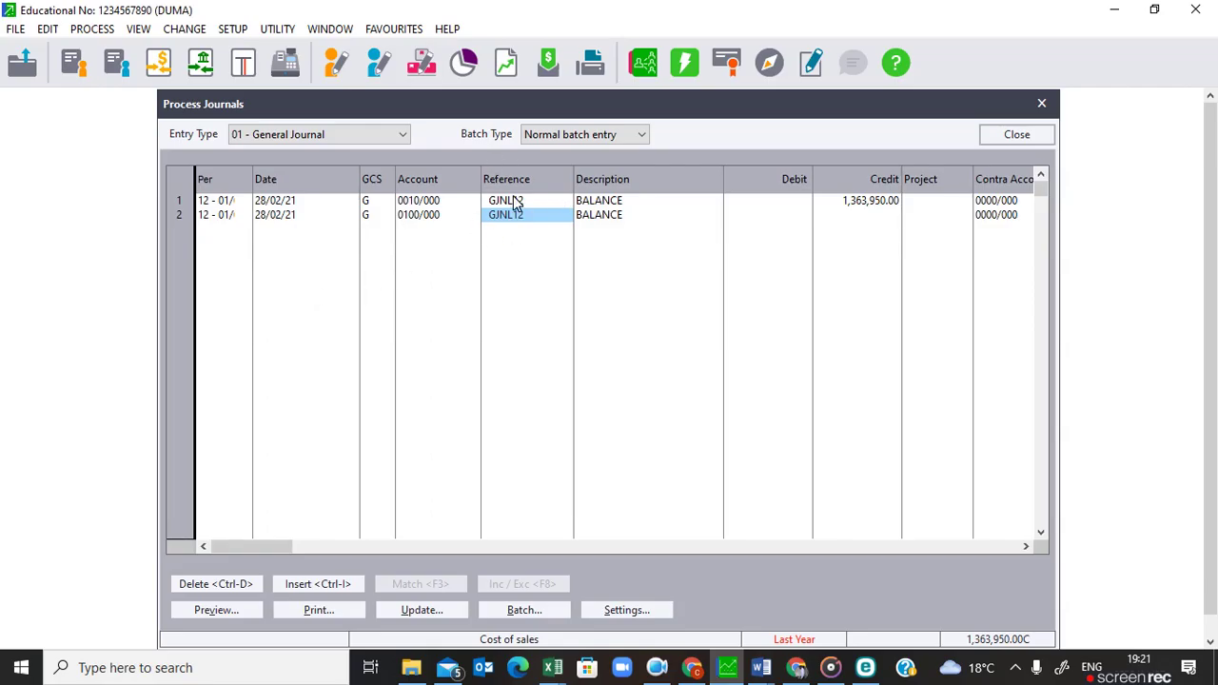
Keep the repeated reference and description, debit the Cost of sales line with 885300 and complete it.
{"action": "key", "text": "Return"}
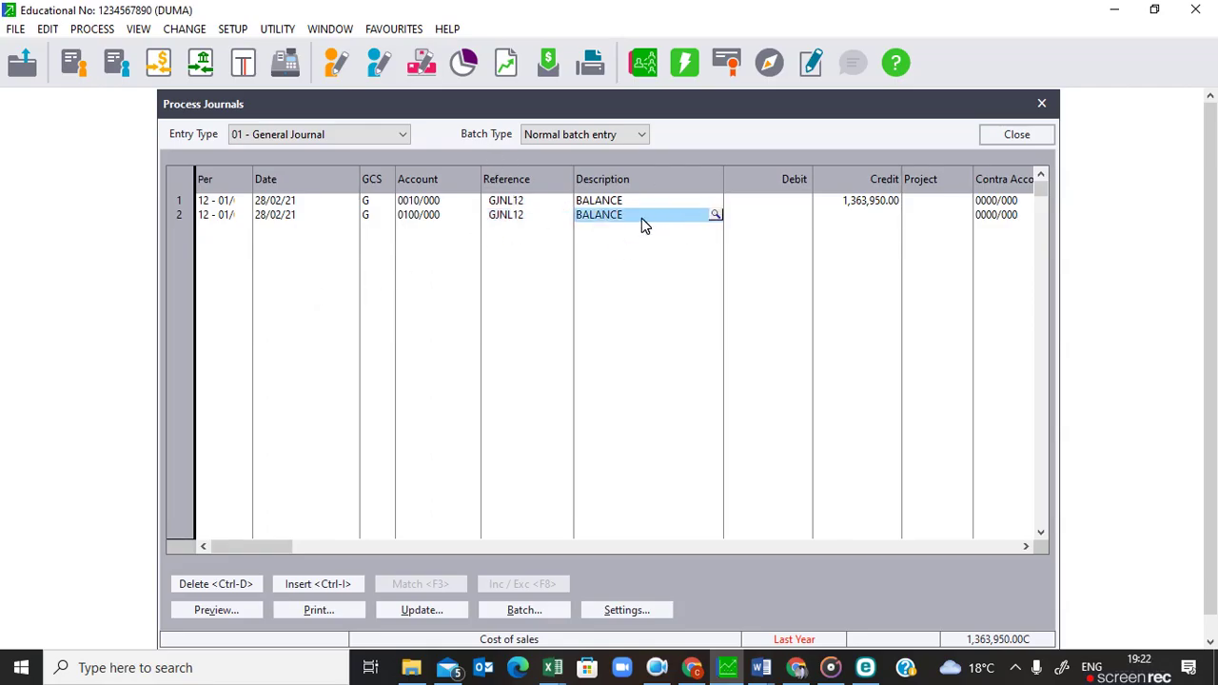
{"action": "key", "text": "Return"}
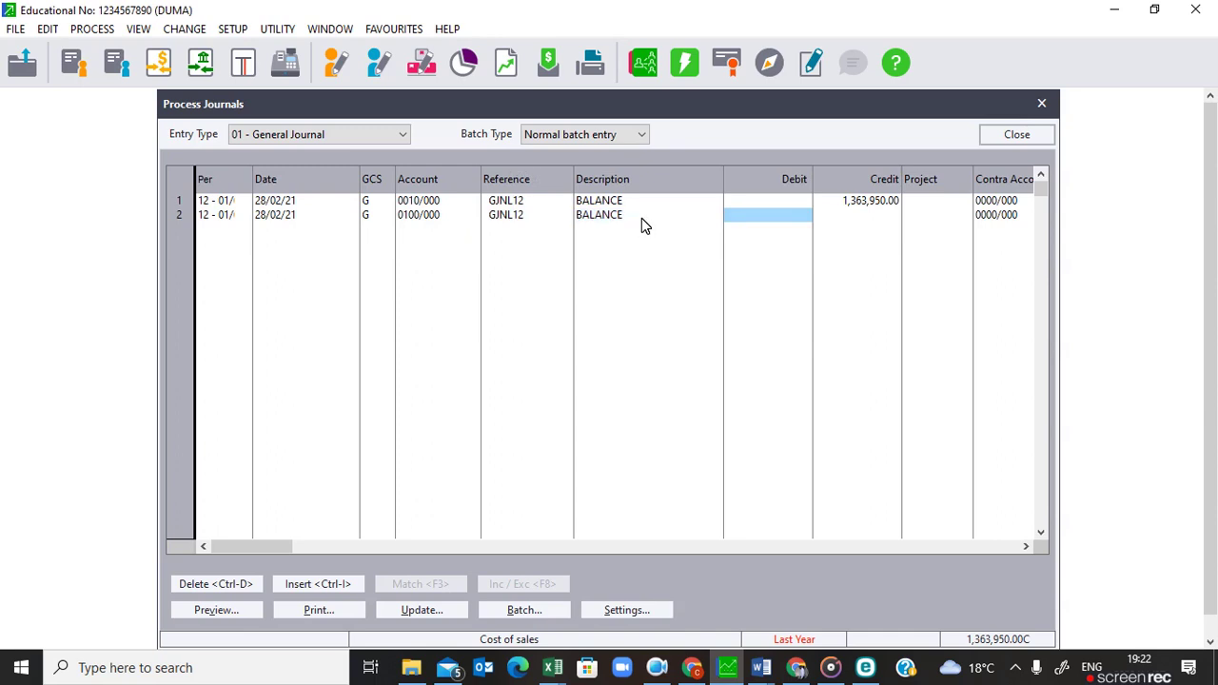
{"action": "type", "text": "885"}
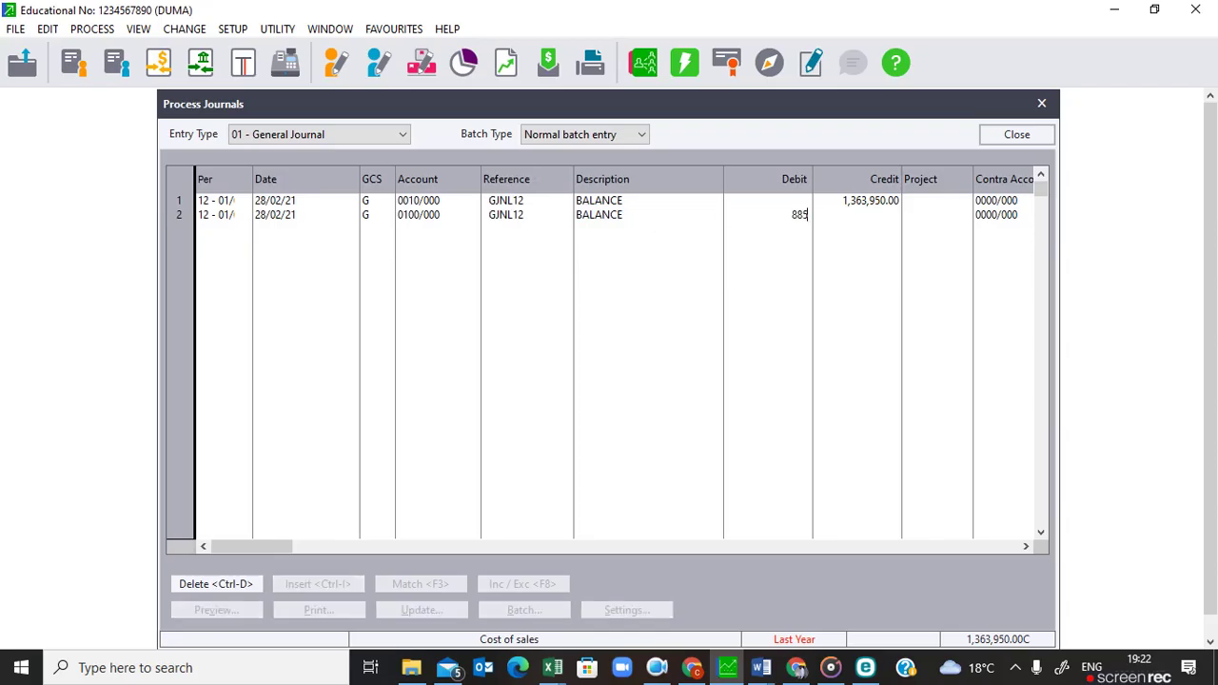
{"action": "type", "text": ",300"}
{"action": "key", "text": "Return"}
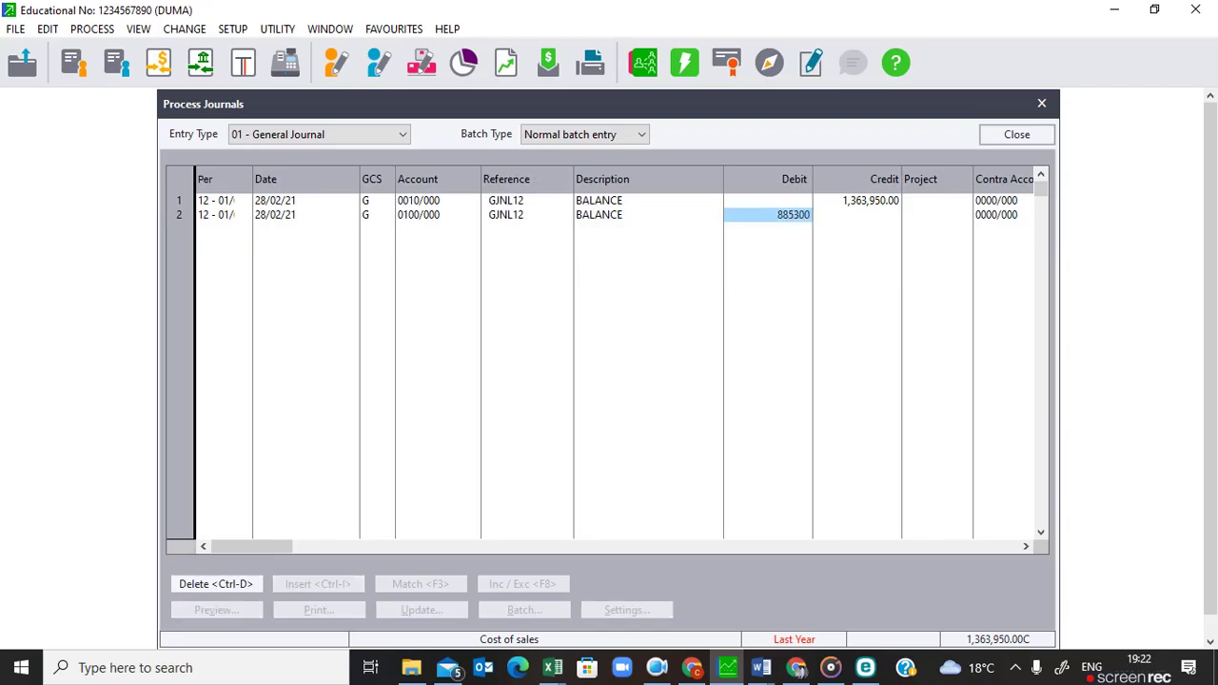
{"action": "key", "text": "Return"}
{"action": "key", "text": "Return"}
{"action": "key", "text": "Return"}
{"action": "key", "text": "Return"}
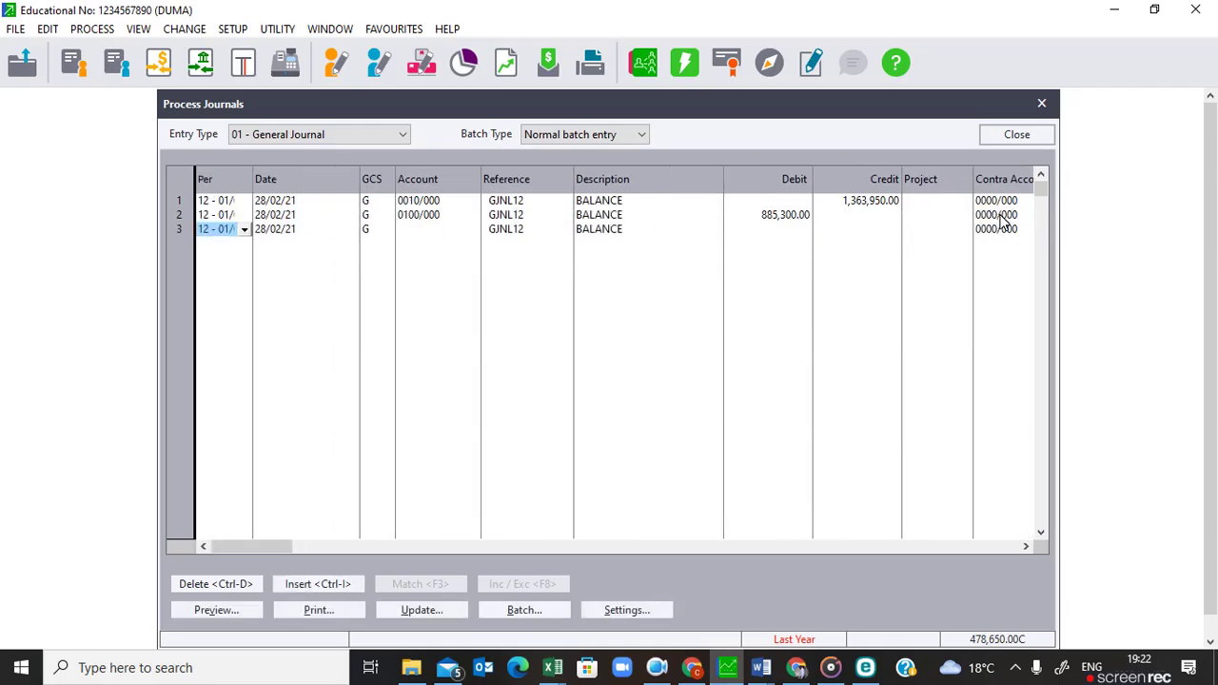
Keep the third line's period, date and ledger type, and look up and select the Stationery account 1000/000.
{"action": "key", "text": "Return"}
{"action": "key", "text": "Return"}
{"action": "key", "text": "Return"}
{"action": "key", "text": "Return"}
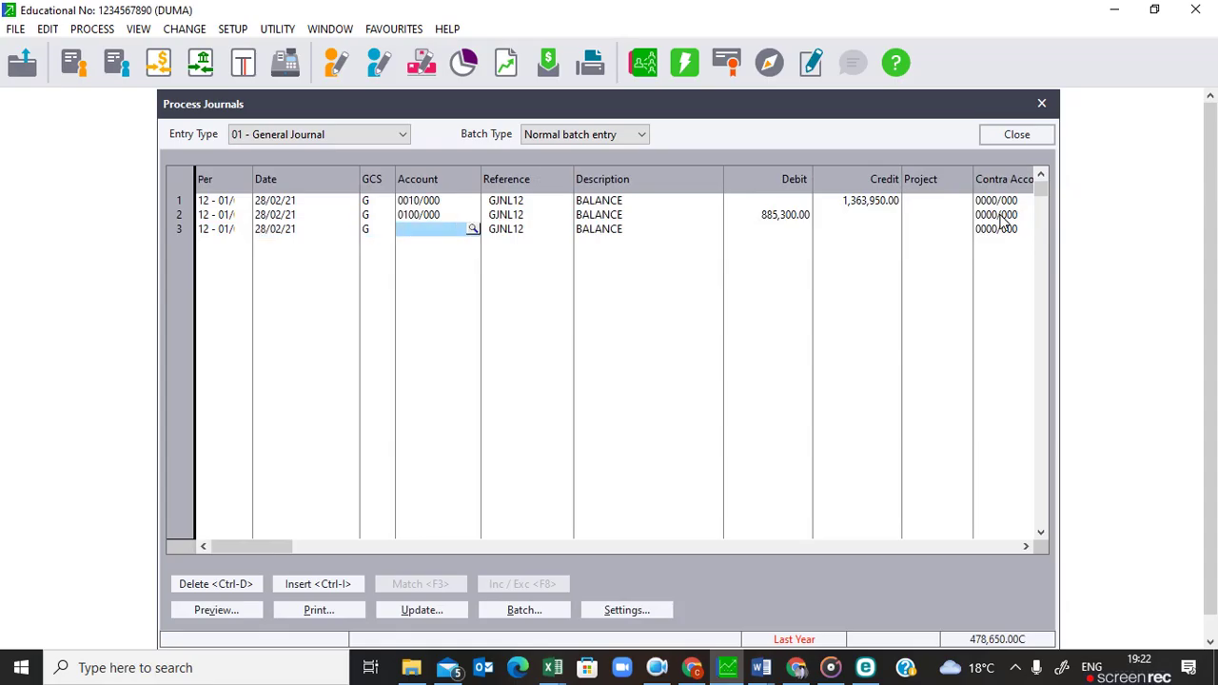
{"action": "type", "text": "ST"}
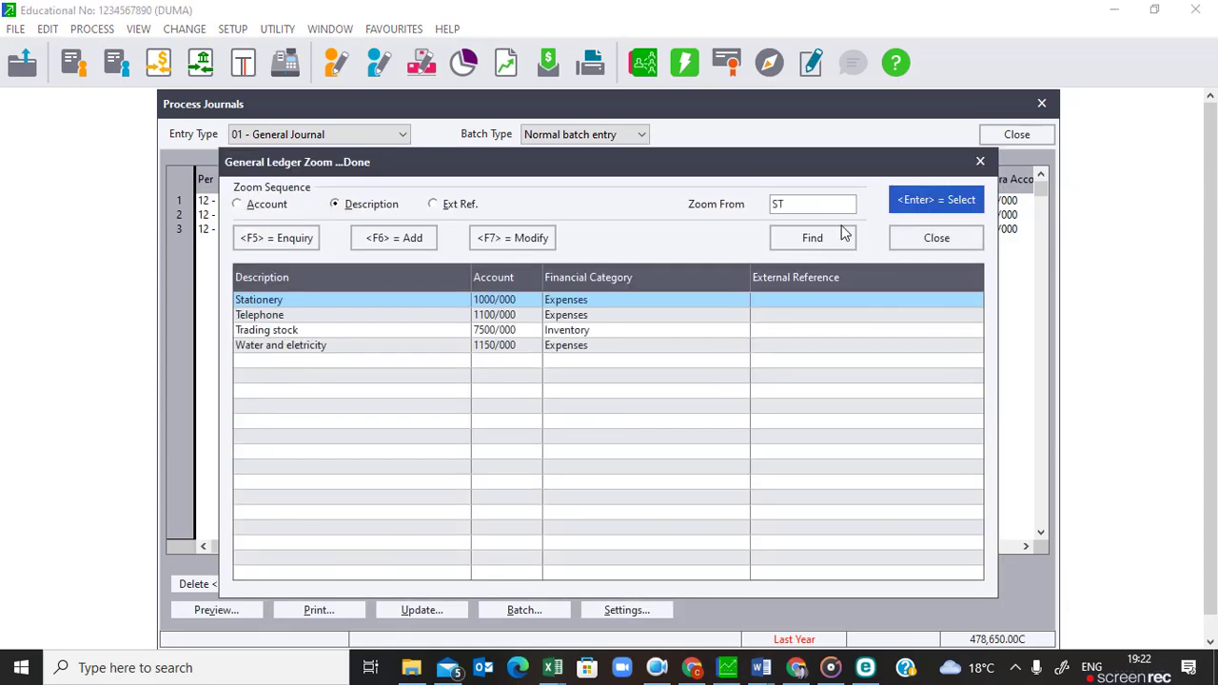
{"action": "key", "text": "Return"}
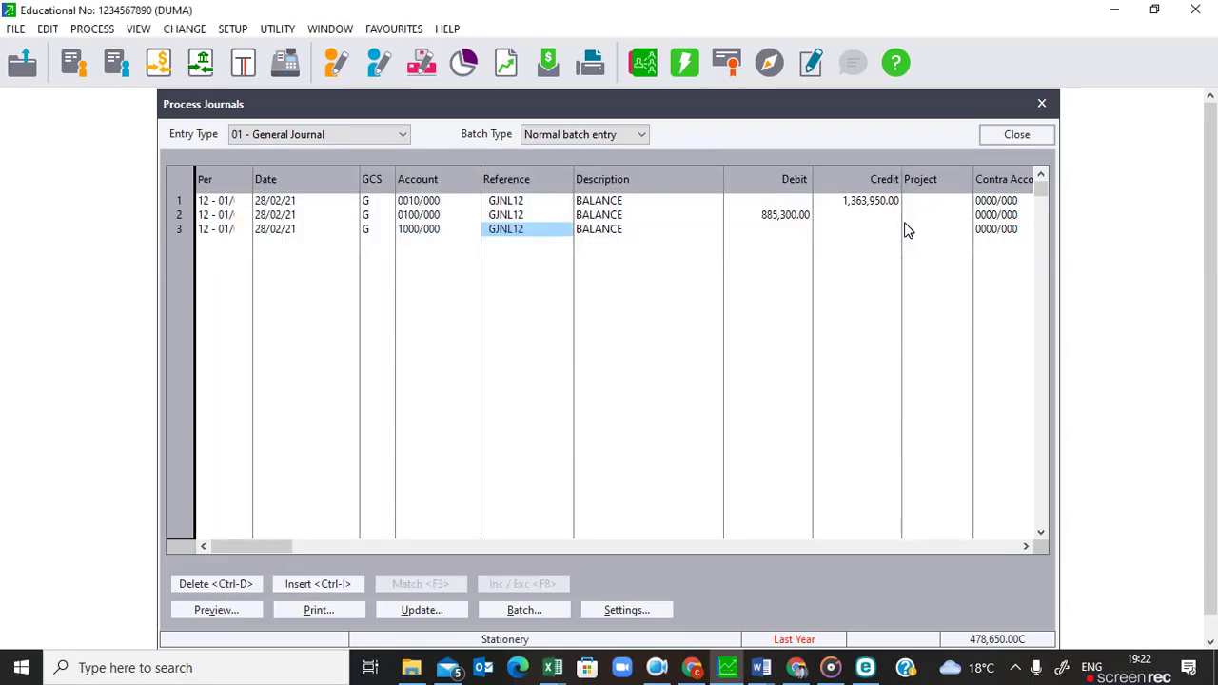
Keep the repeated reference and description, debit the Stationery line with 34500 and complete it without a contra account.
{"action": "key", "text": "Return"}
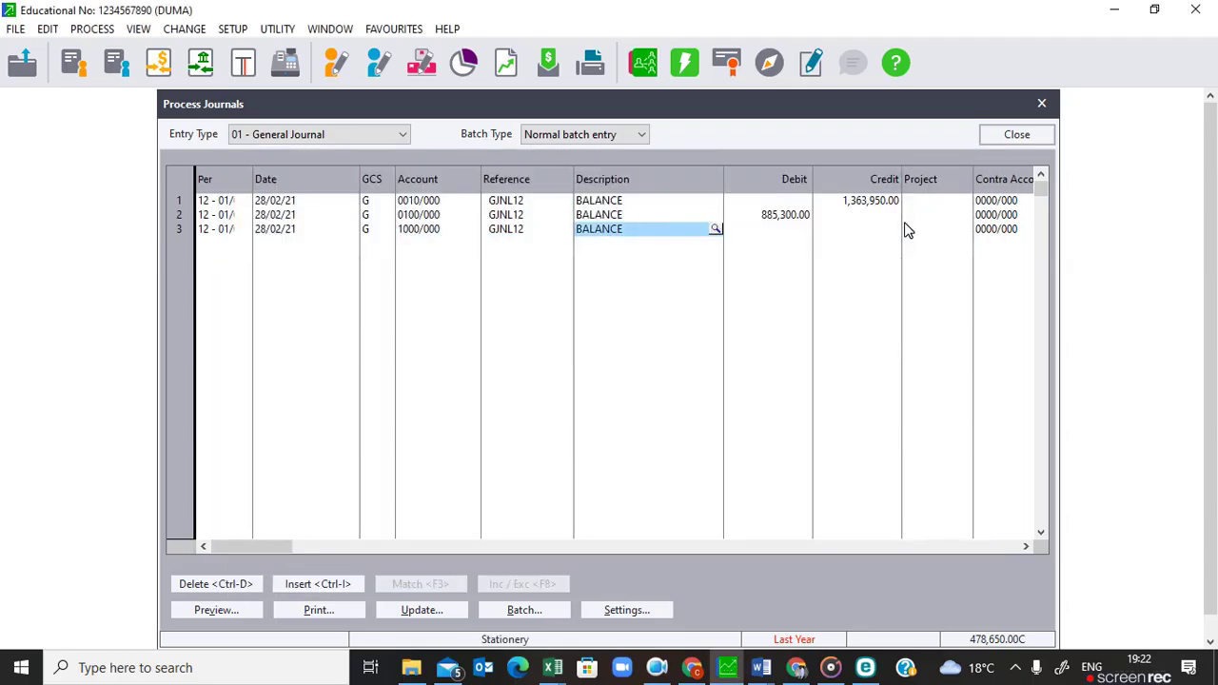
{"action": "key", "text": "Return"}
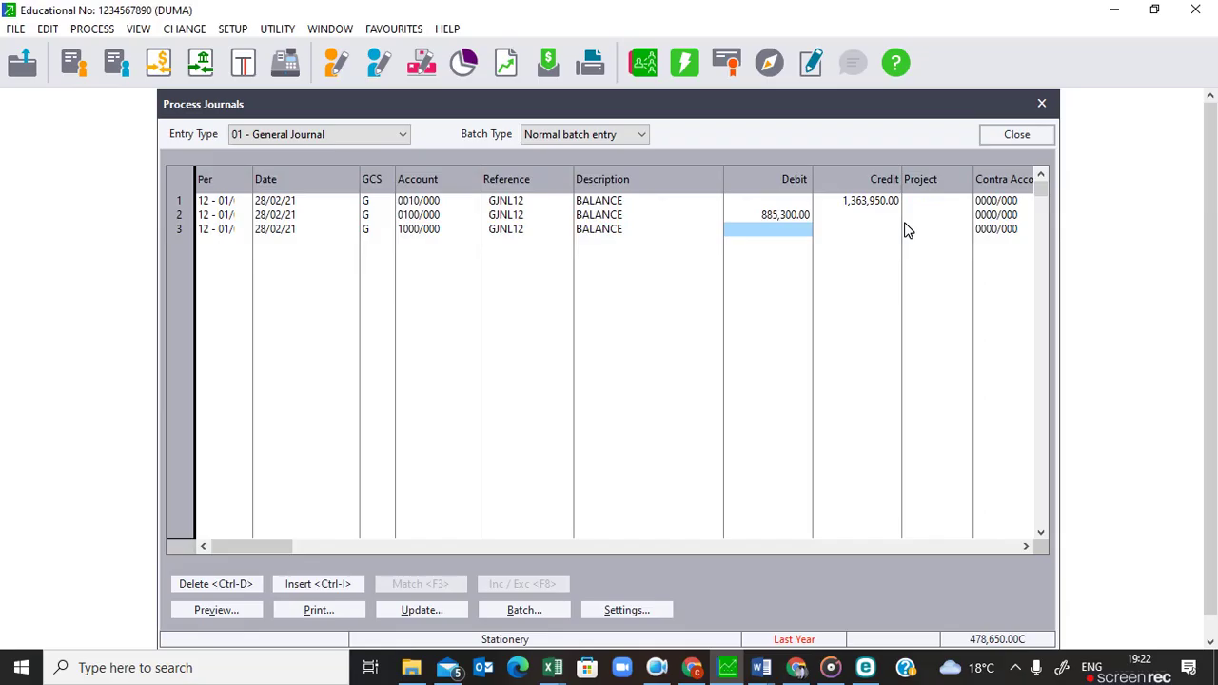
{"action": "type", "text": "3"}
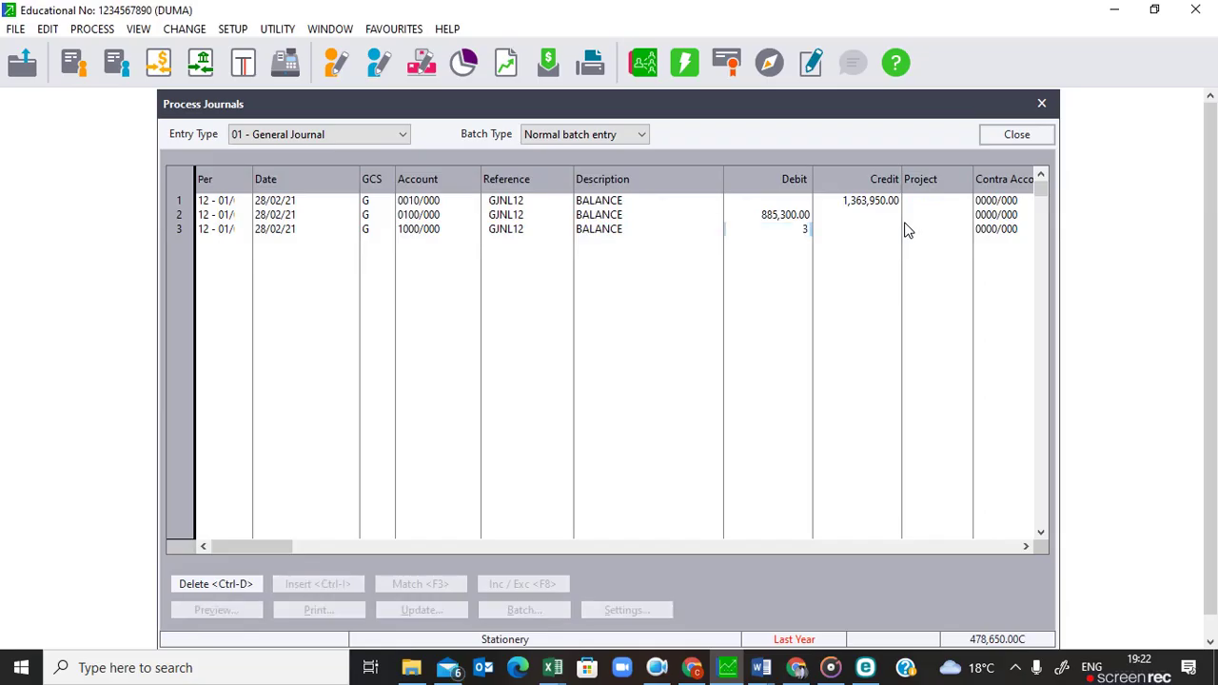
{"action": "type", "text": "4500"}
{"action": "key", "text": "Return"}
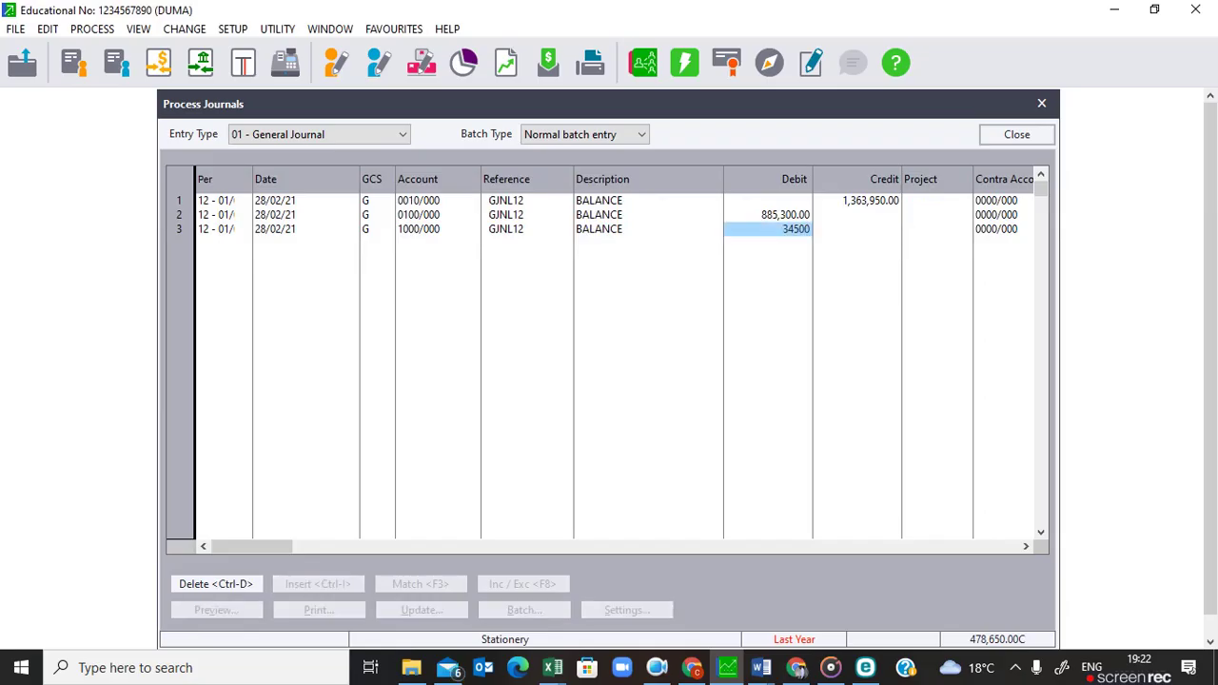
{"action": "key", "text": "Return"}
{"action": "key", "text": "Return"}
Keep the fourth line's period, date and ledger type, and look up and select the Advertising account 1050/000.
{"action": "key", "text": "Return"}
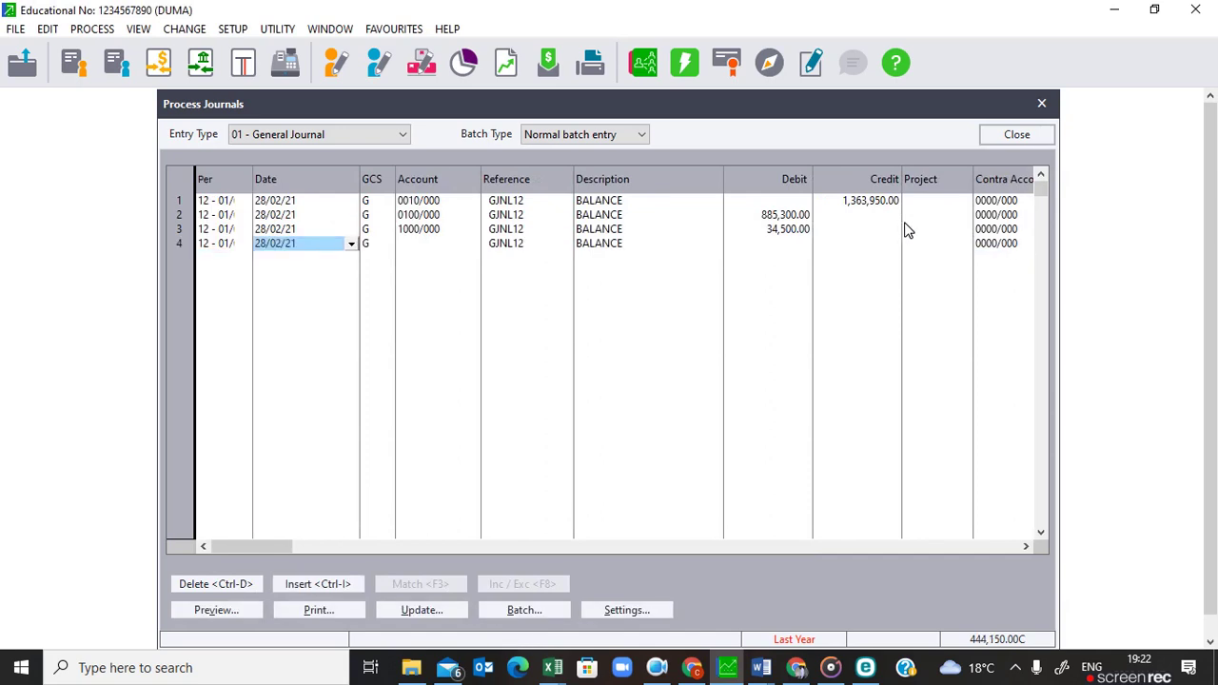
{"action": "key", "text": "Return"}
{"action": "key", "text": "F2"}
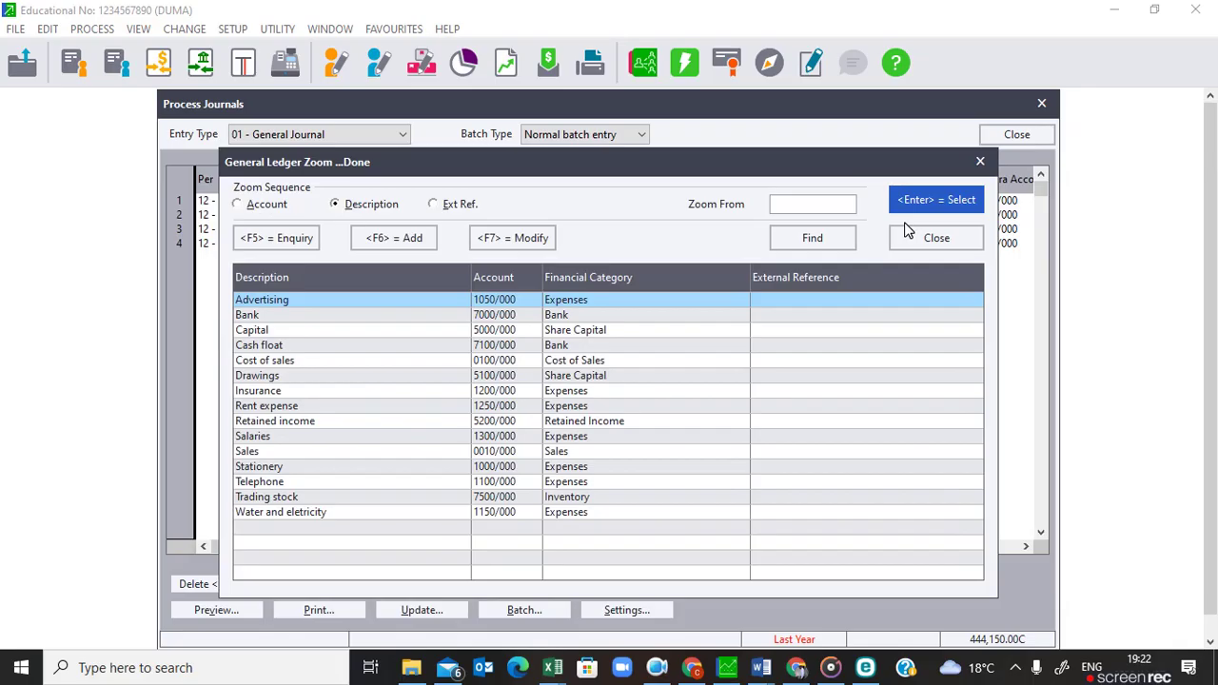
{"action": "key", "text": "Return"}
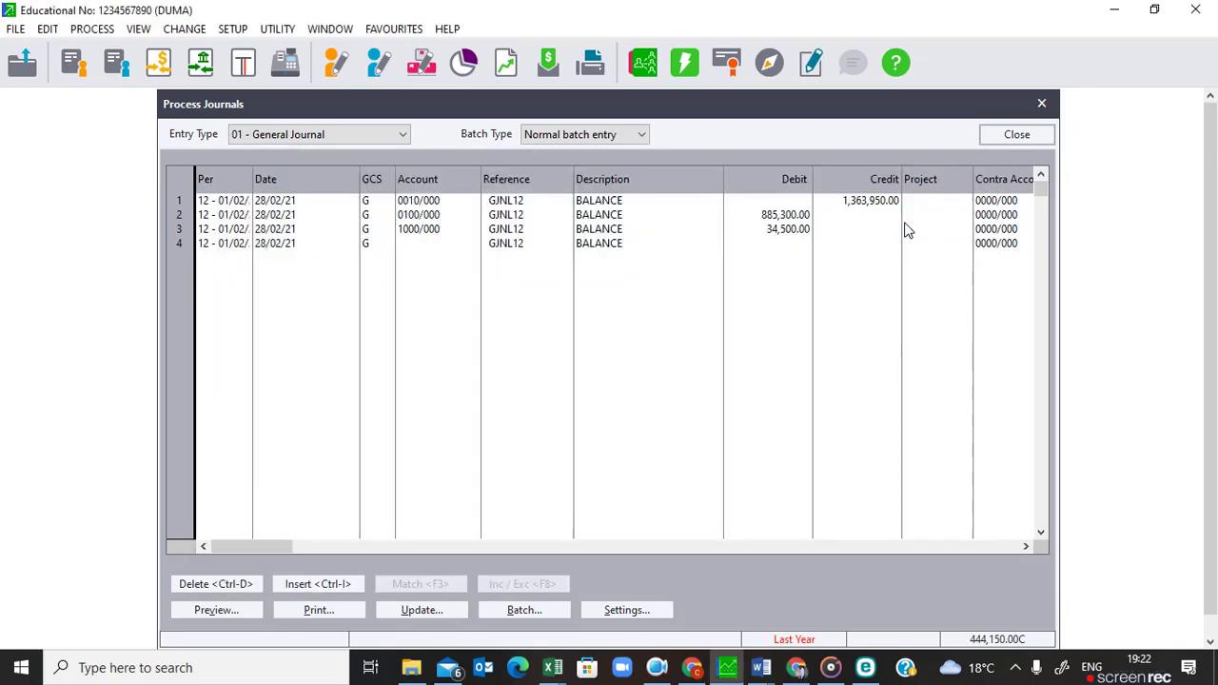
Keep the repeated reference and description, debit the Advertising line with 15300 and complete it without a contra account.
{"action": "key", "text": "Return"}
{"action": "key", "text": "Return"}
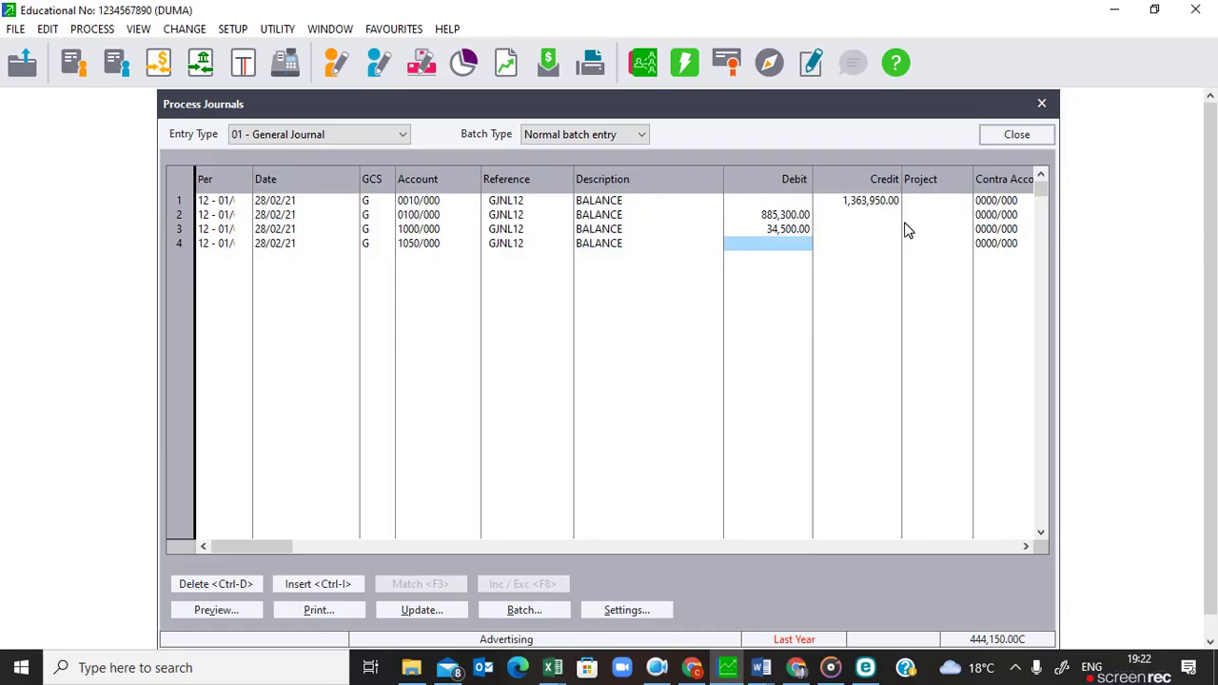
{"action": "type", "text": "34"}
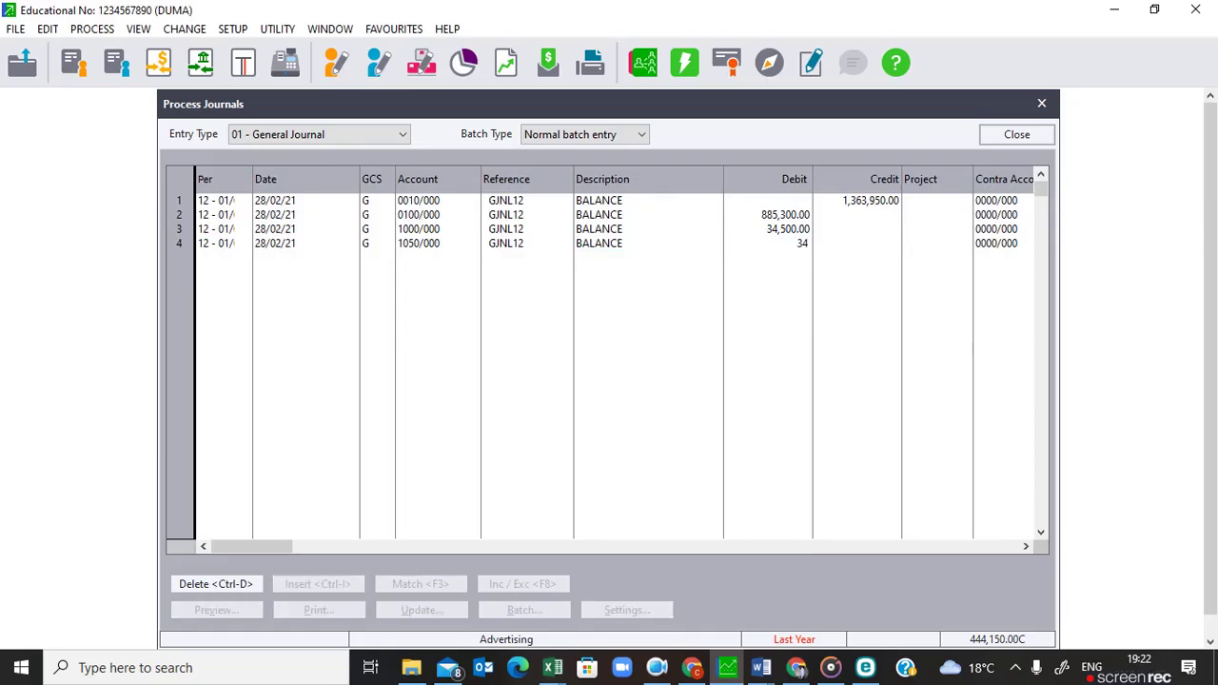
{"action": "key", "text": "BackSpace"}
{"action": "type", "text": "15300"}
{"action": "key", "text": "BackSpace"}
{"action": "key", "text": "BackSpace"}
{"action": "key", "text": "BackSpace"}
{"action": "key", "text": "BackSpace"}
{"action": "key", "text": "BackSpace"}
{"action": "key", "text": "BackSpace"}
{"action": "type", "text": "15300"}
{"action": "key", "text": "Return"}
{"action": "key", "text": "Return"}
{"action": "key", "text": "Return"}
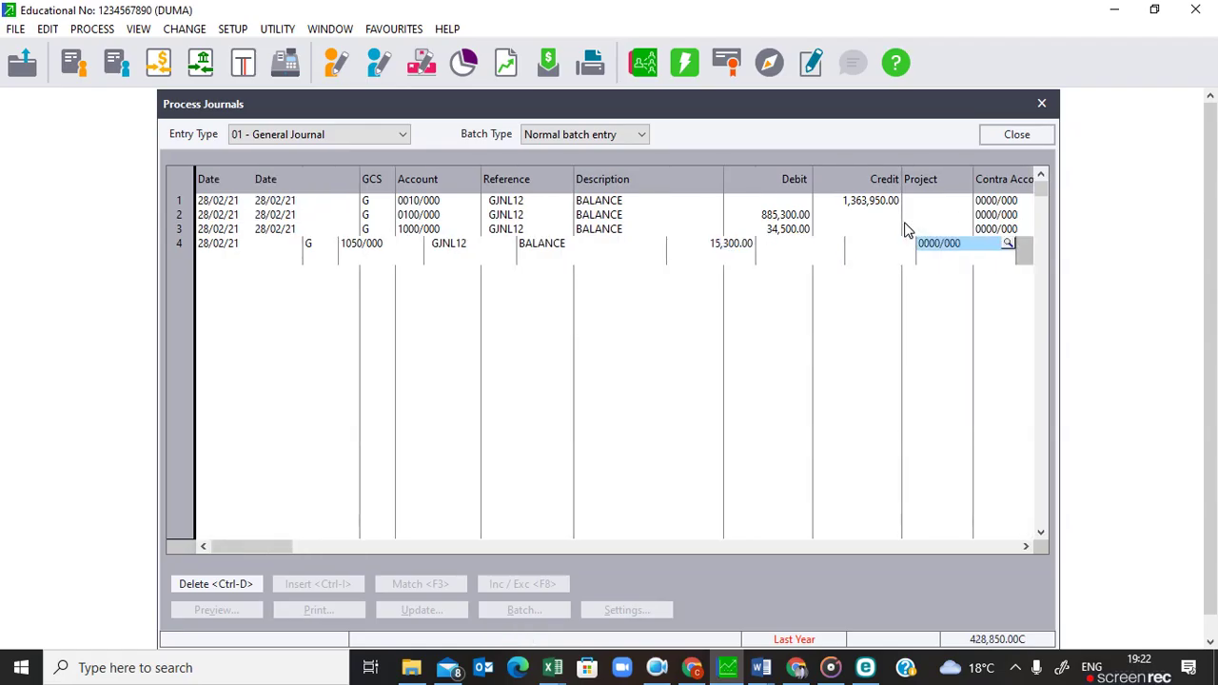
{"action": "key", "text": "Return"}
Keep the fifth line's period, date and ledger type, and look up and select the Telephone account 1100/000.
{"action": "key", "text": "Return"}
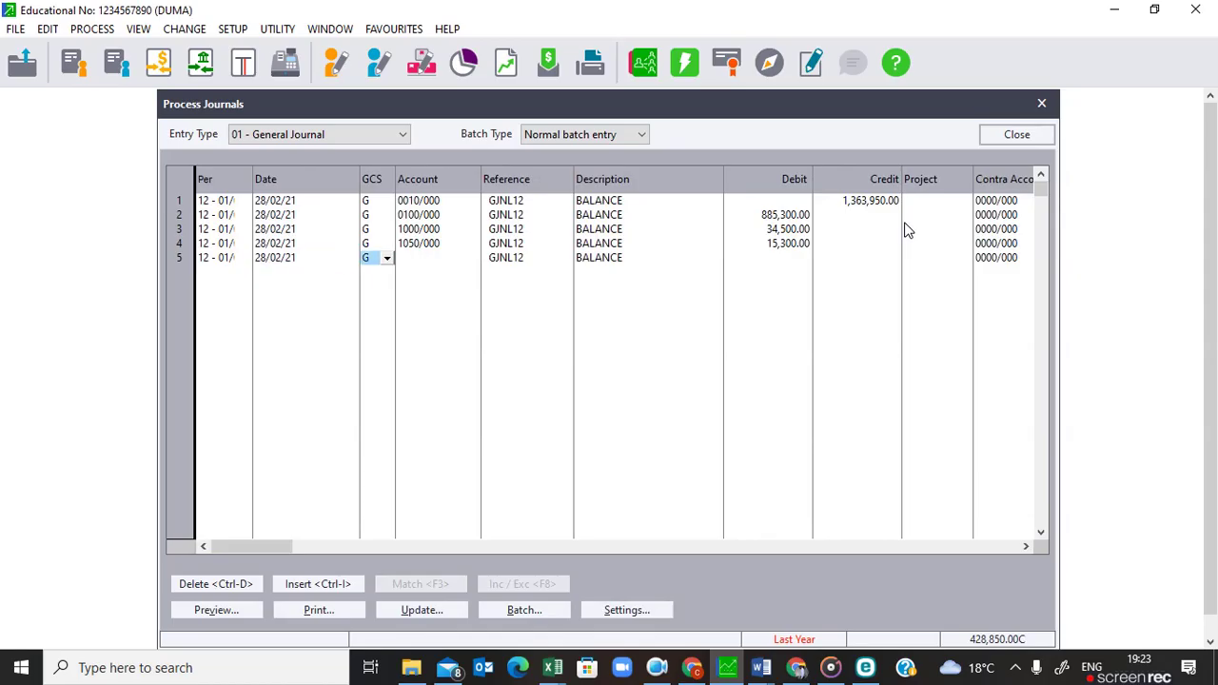
{"action": "key", "text": "Return"}
{"action": "key", "text": "Return"}
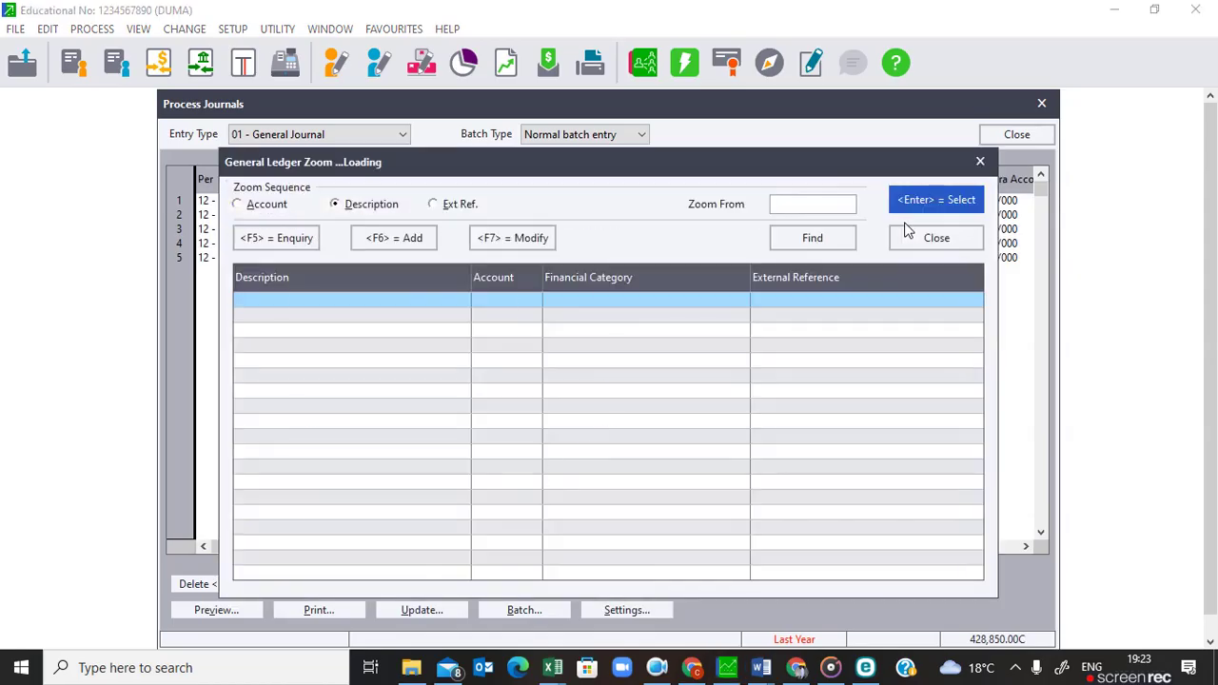
{"action": "type", "text": "T"}
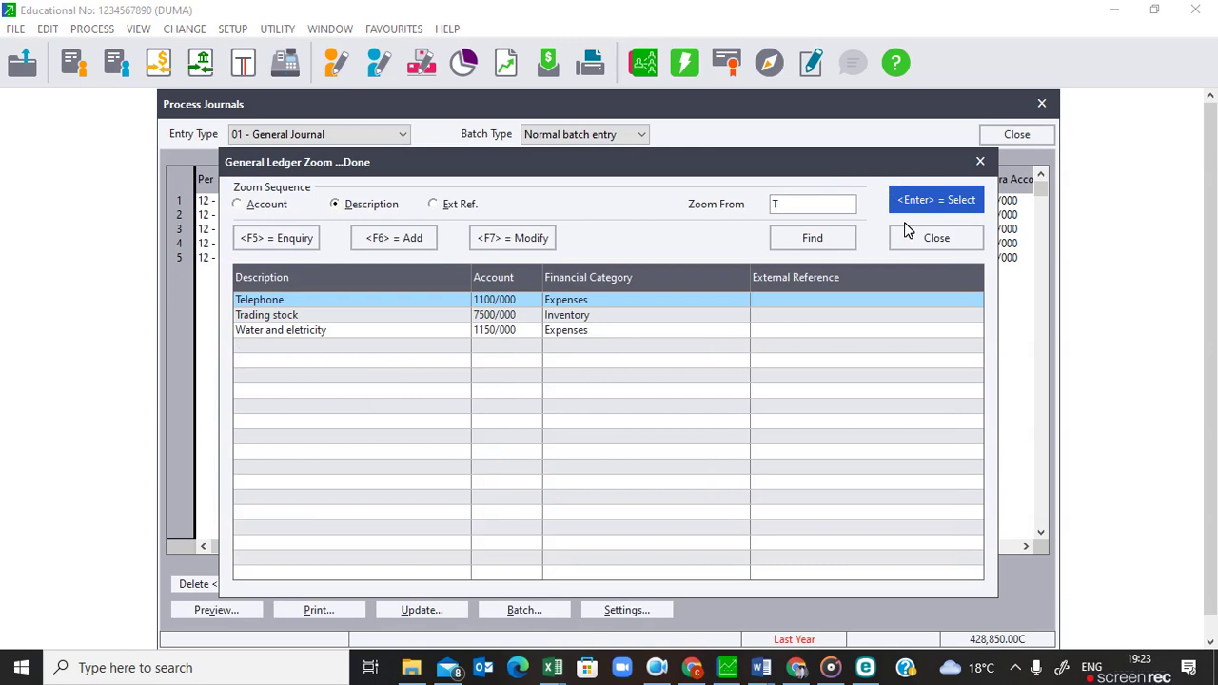
{"action": "key", "text": "Return"}
Keep the repeated reference and description, debit the Telephone line with 54300 and complete it without a contra account.
{"action": "key", "text": "Return"}
{"action": "key", "text": "Return"}
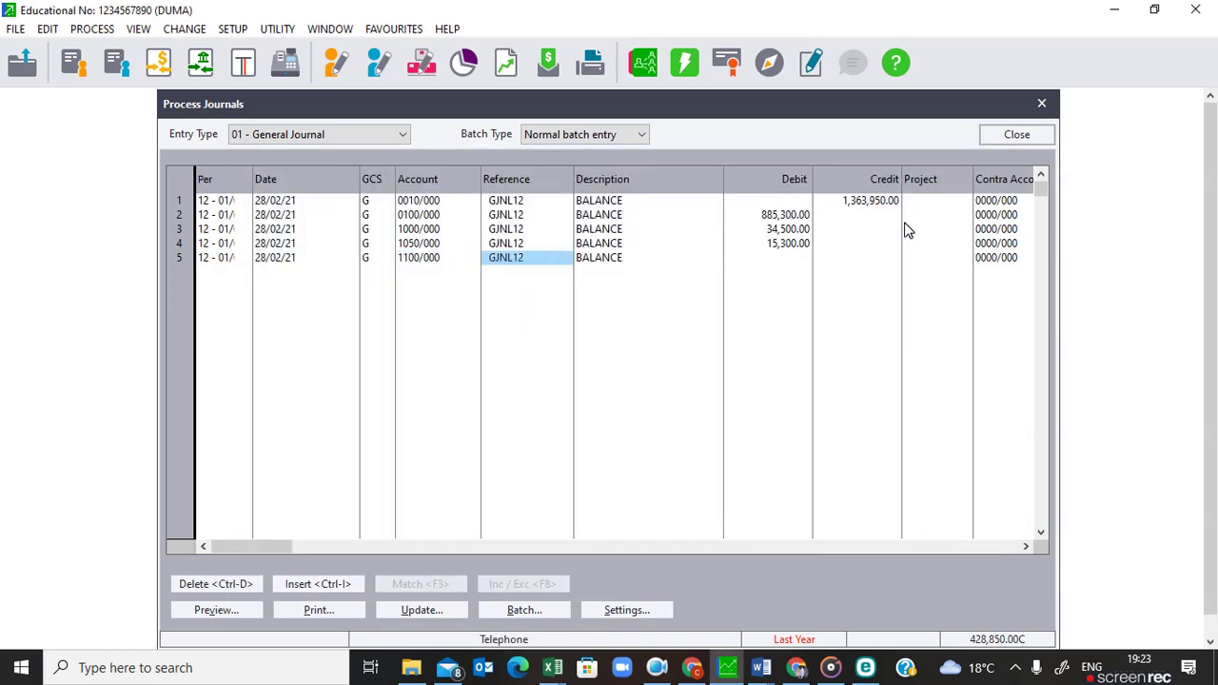
{"action": "key", "text": "Return"}
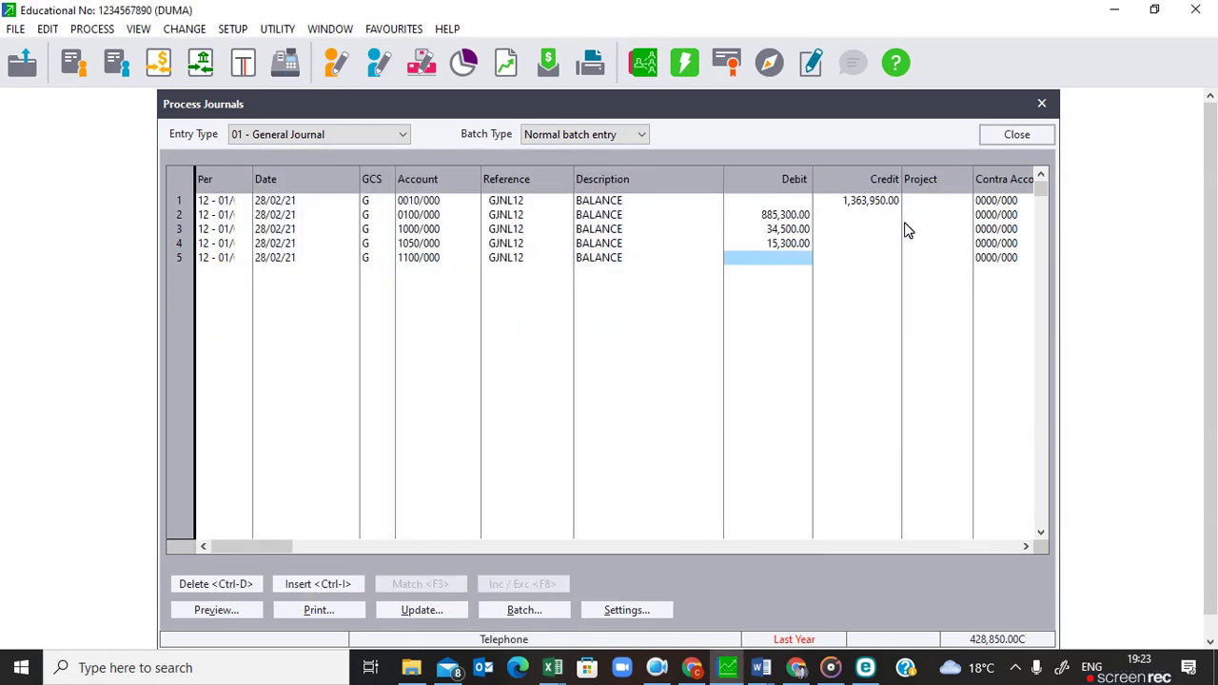
{"action": "type", "text": "54300"}
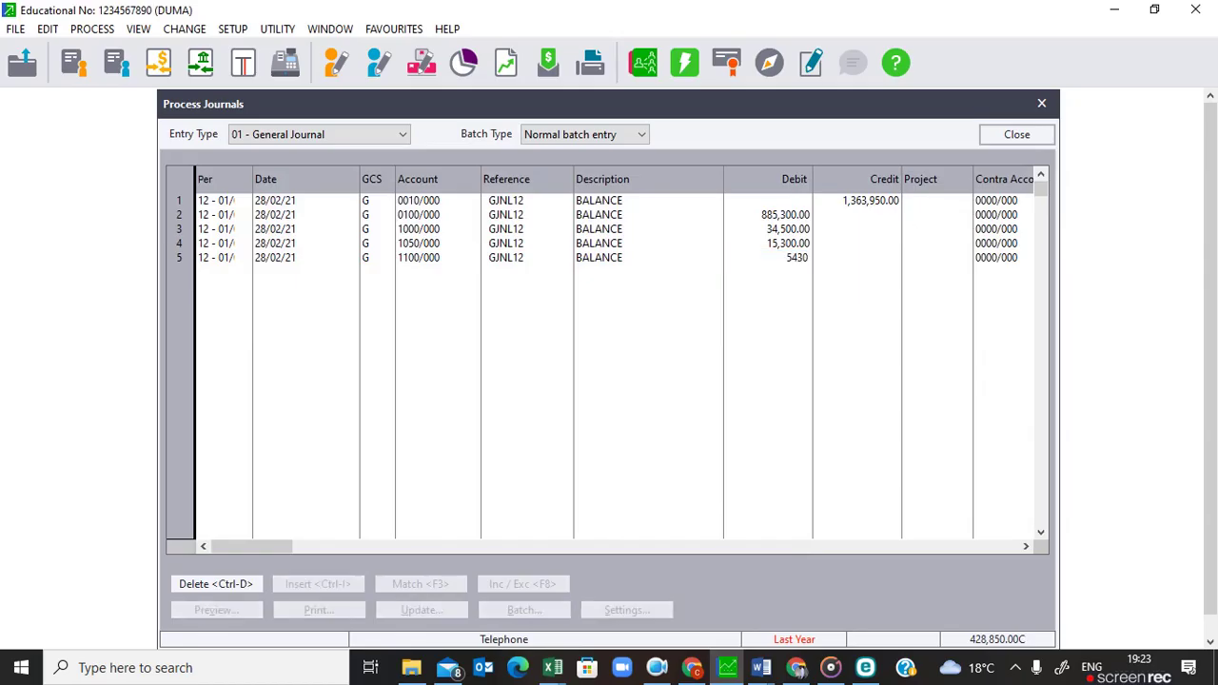
{"action": "key", "text": "Return"}
{"action": "key", "text": "Return"}
{"action": "key", "text": "Return"}
{"action": "key", "text": "Return"}
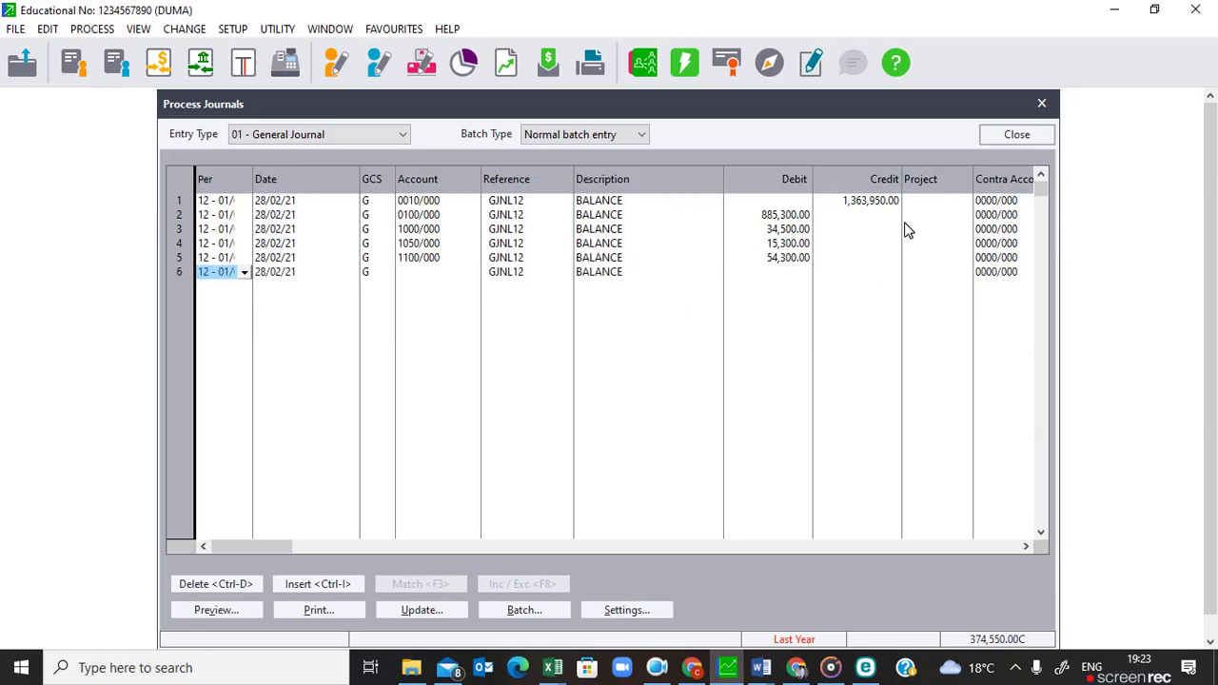
Keep the sixth line's period, date and ledger type, and look up and select the Water and eletricity account 1150/000.
{"action": "key", "text": "Return"}
{"action": "key", "text": "Return"}
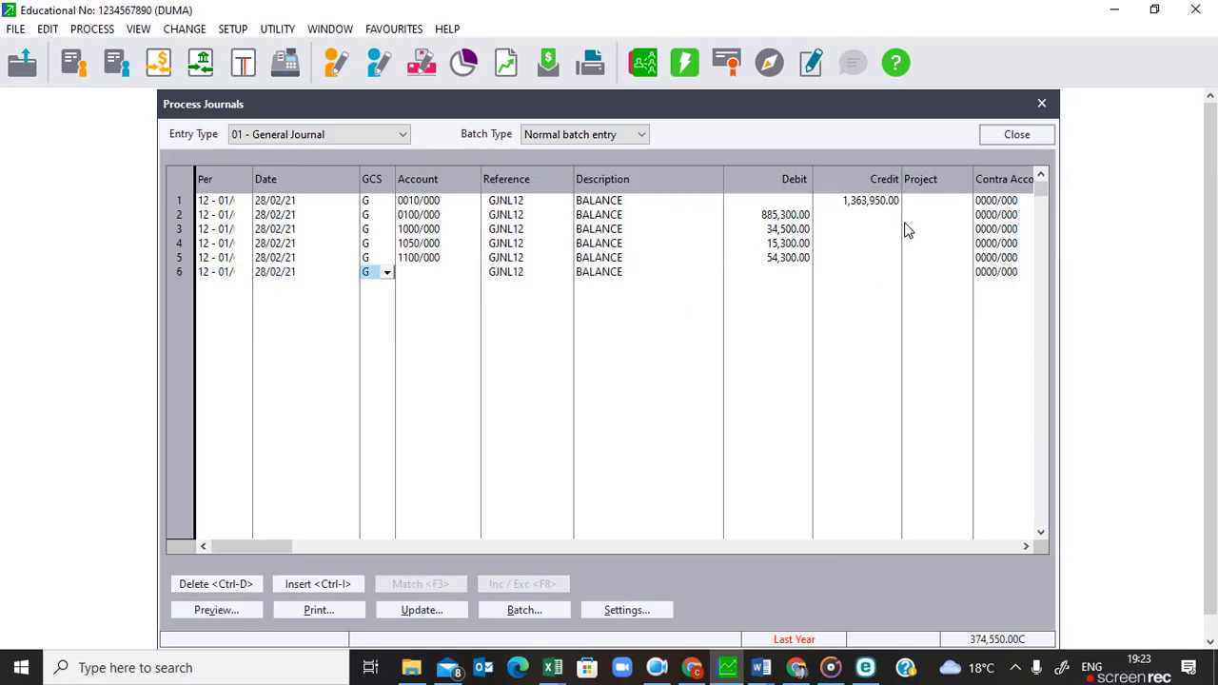
{"action": "key", "text": "Return"}
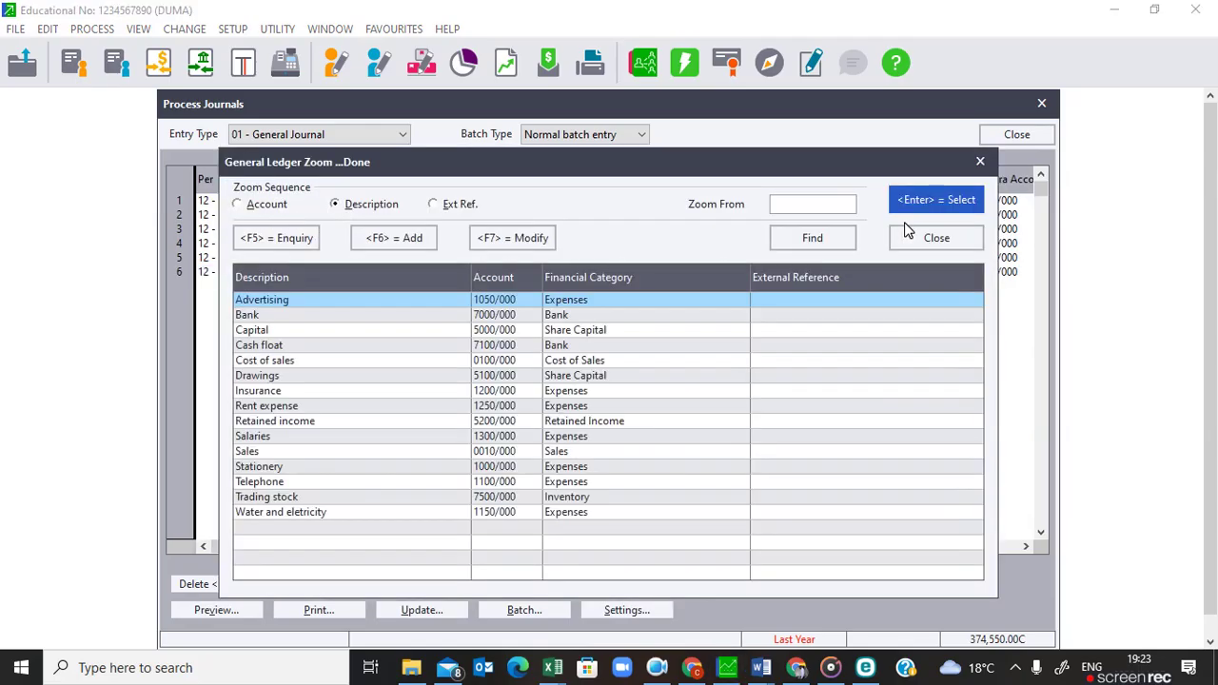
{"action": "type", "text": "W"}
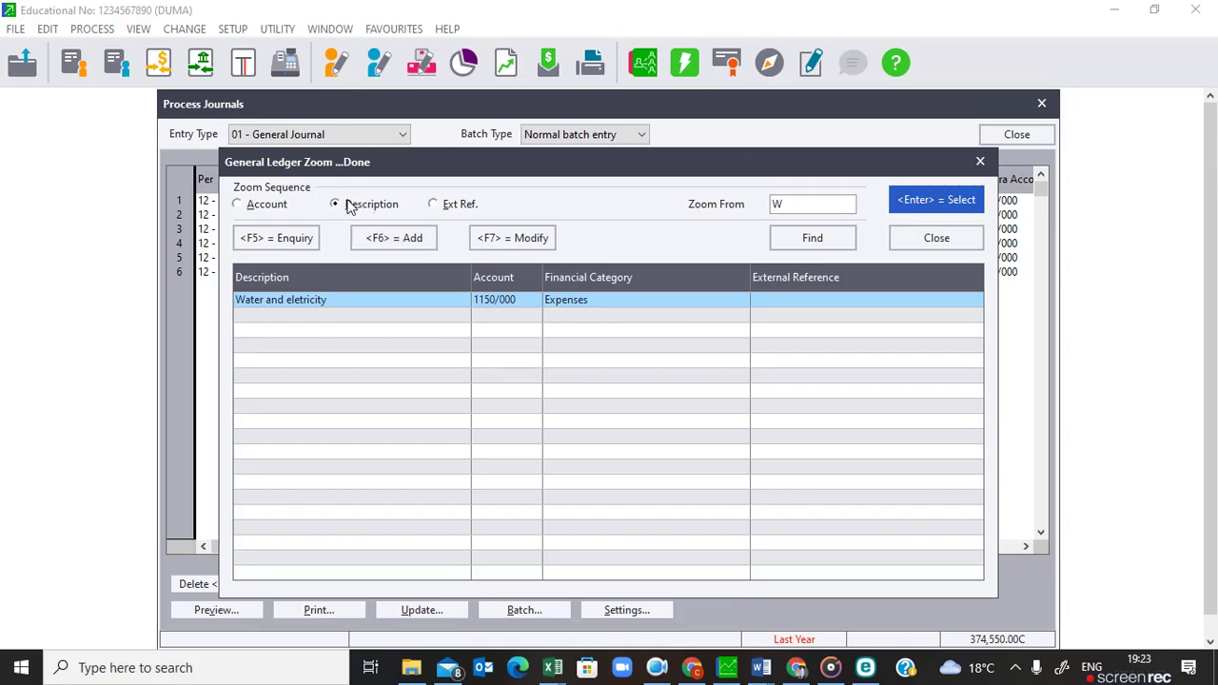
{"action": "left_click", "coordinate": [785, 207]}
{"action": "key", "text": "Return"}
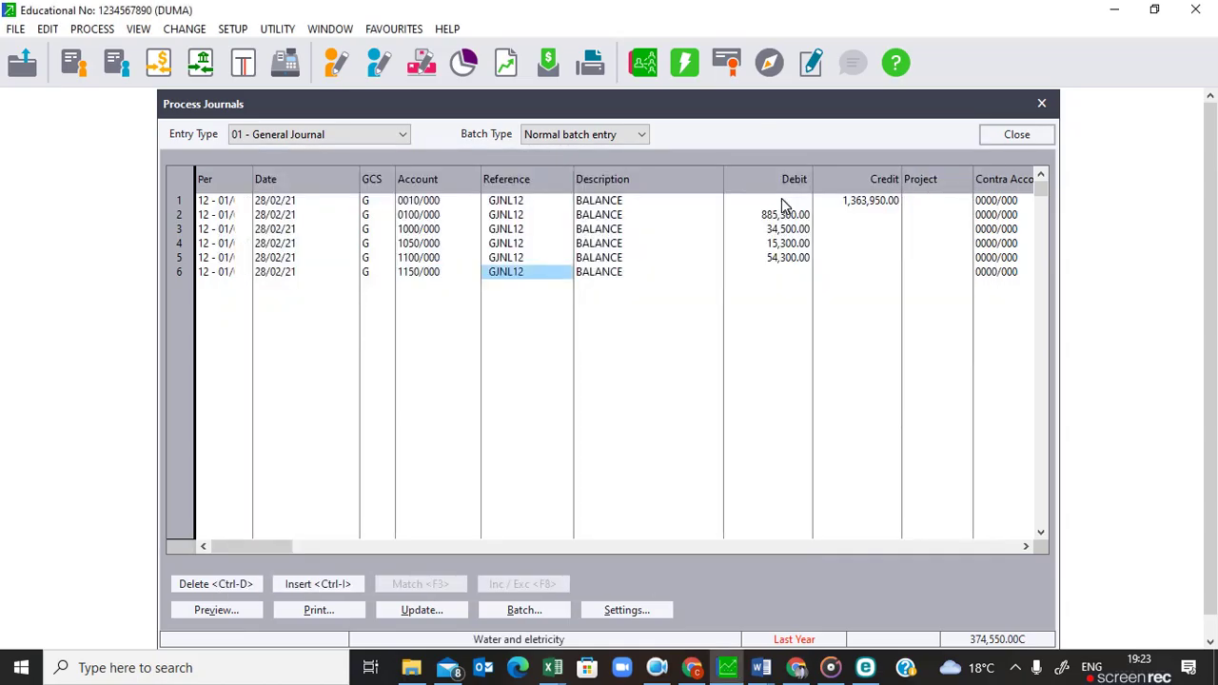
Keep the repeated reference and description, debit the Water and eletricity line with 49200 and complete it without a contra account.
{"action": "key", "text": "Return"}
{"action": "key", "text": "Return"}
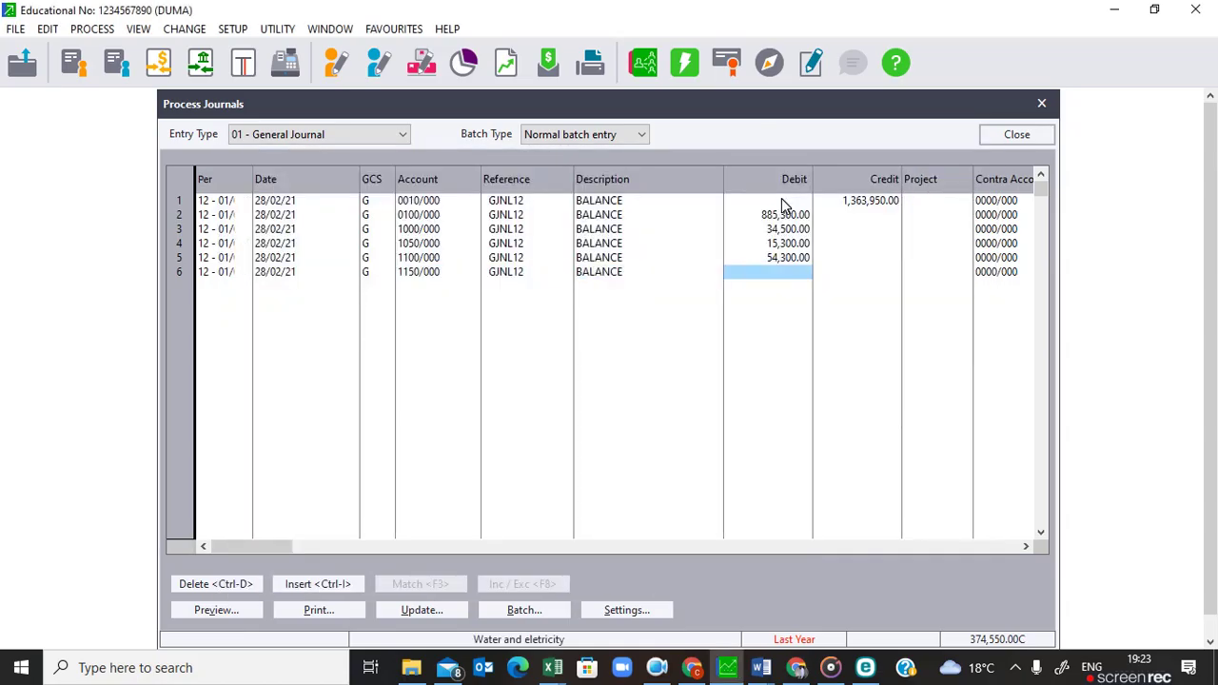
{"action": "type", "text": "49,2"}
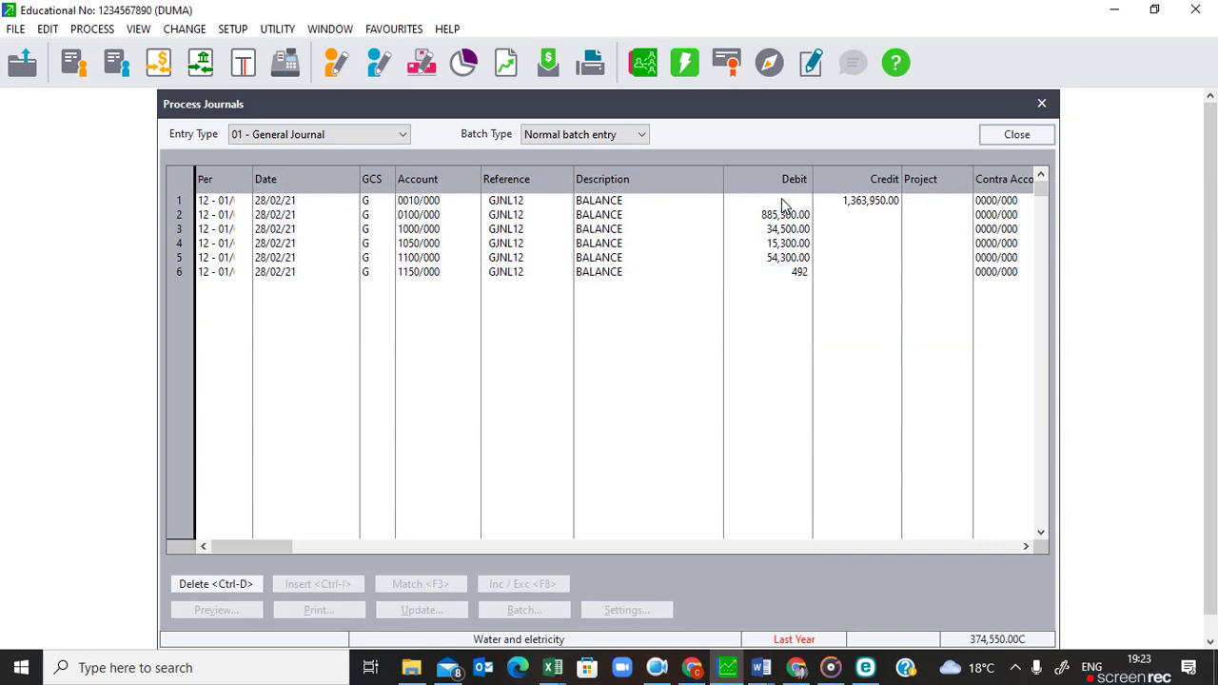
{"action": "type", "text": "00"}
{"action": "key", "text": "Return"}
{"action": "key", "text": "Return"}
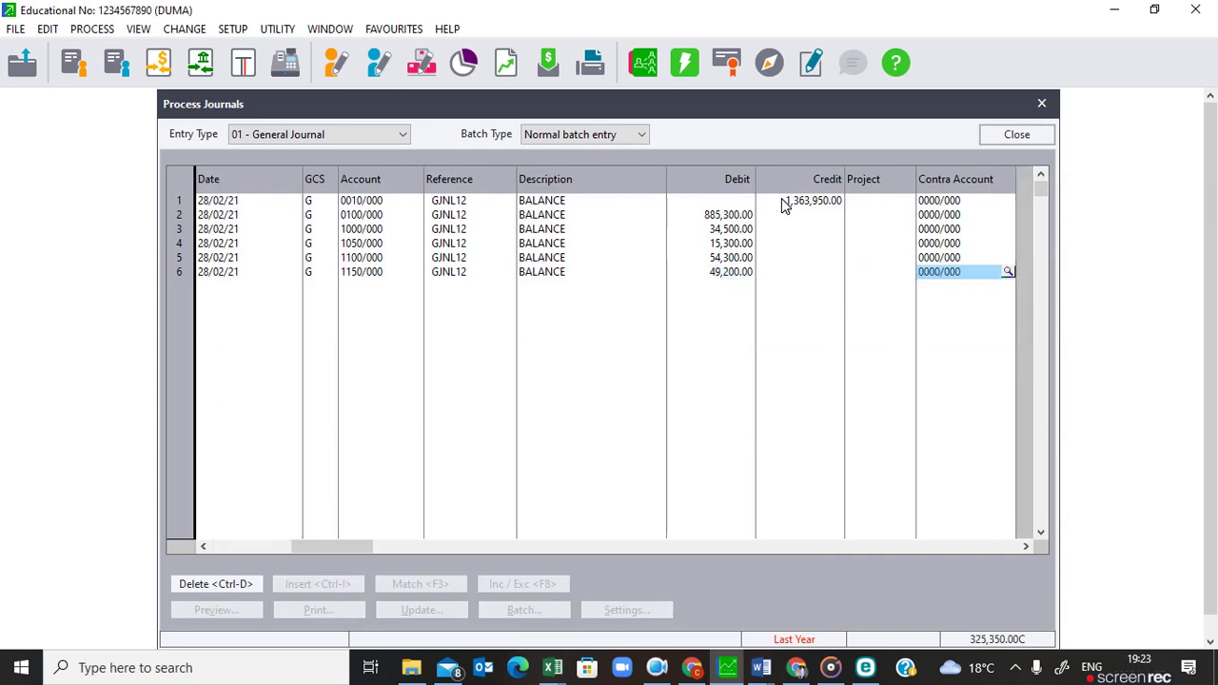
{"action": "key", "text": "Return"}
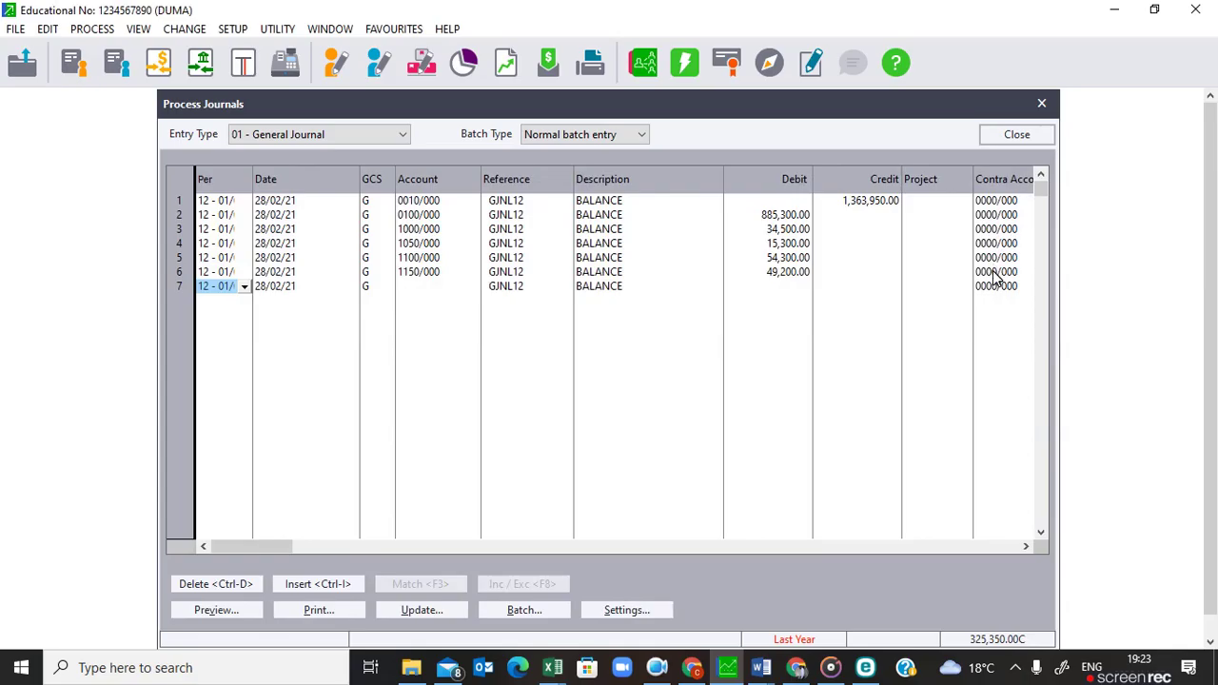
Keep the seventh line's period, date and ledger type, and look up and select the Insurance account 1200/000.
{"action": "key", "text": "Return"}
{"action": "key", "text": "Return"}
{"action": "key", "text": "Return"}
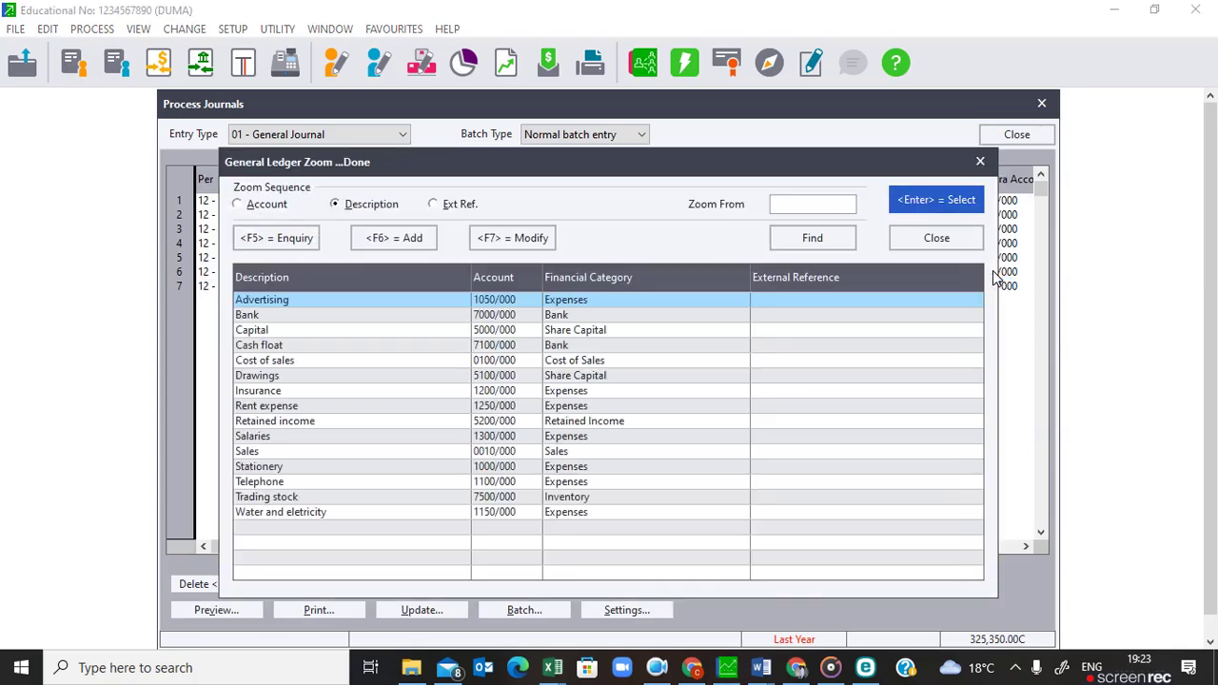
{"action": "type", "text": "I"}
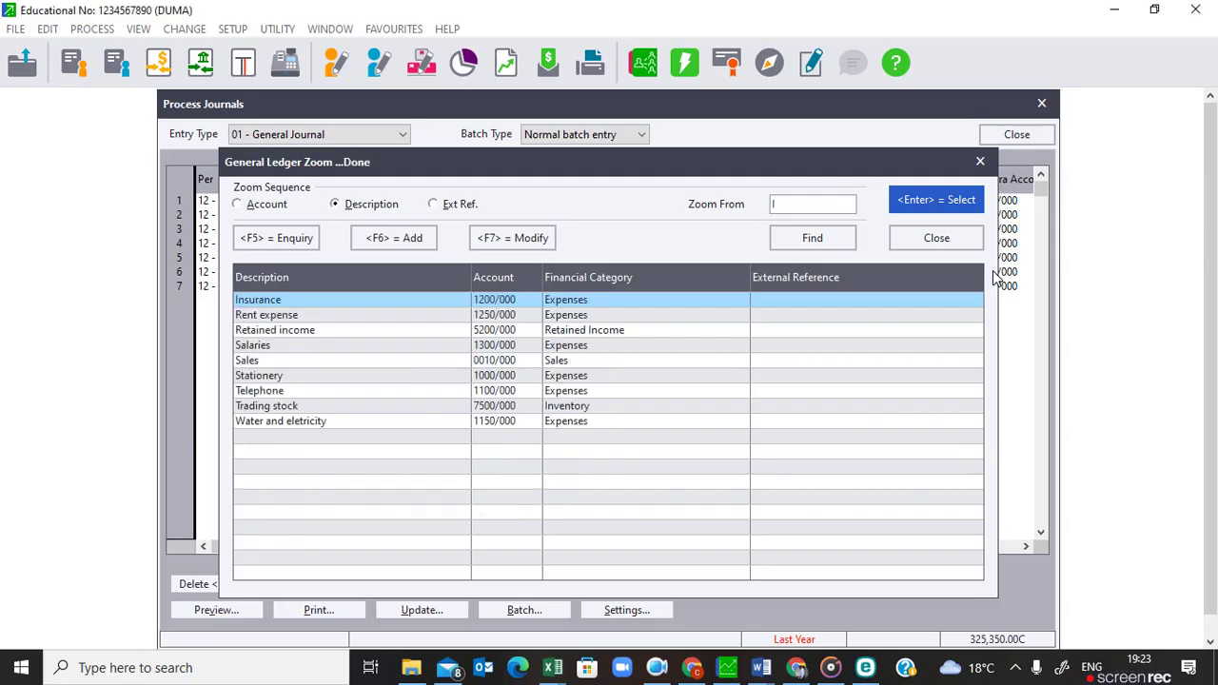
{"action": "key", "text": "Return"}
Keep the repeated reference and description, debit the Insurance line with 12000 and complete it without a contra account.
{"action": "key", "text": "Return"}
{"action": "key", "text": "Return"}
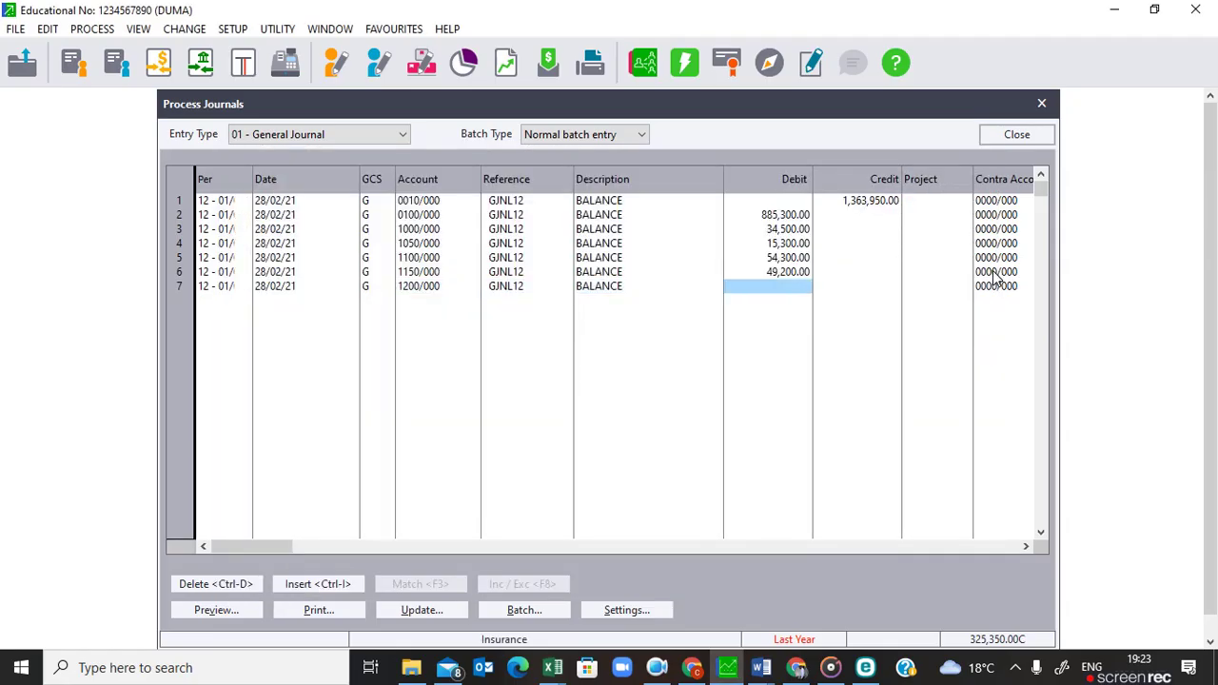
{"action": "type", "text": "12000"}
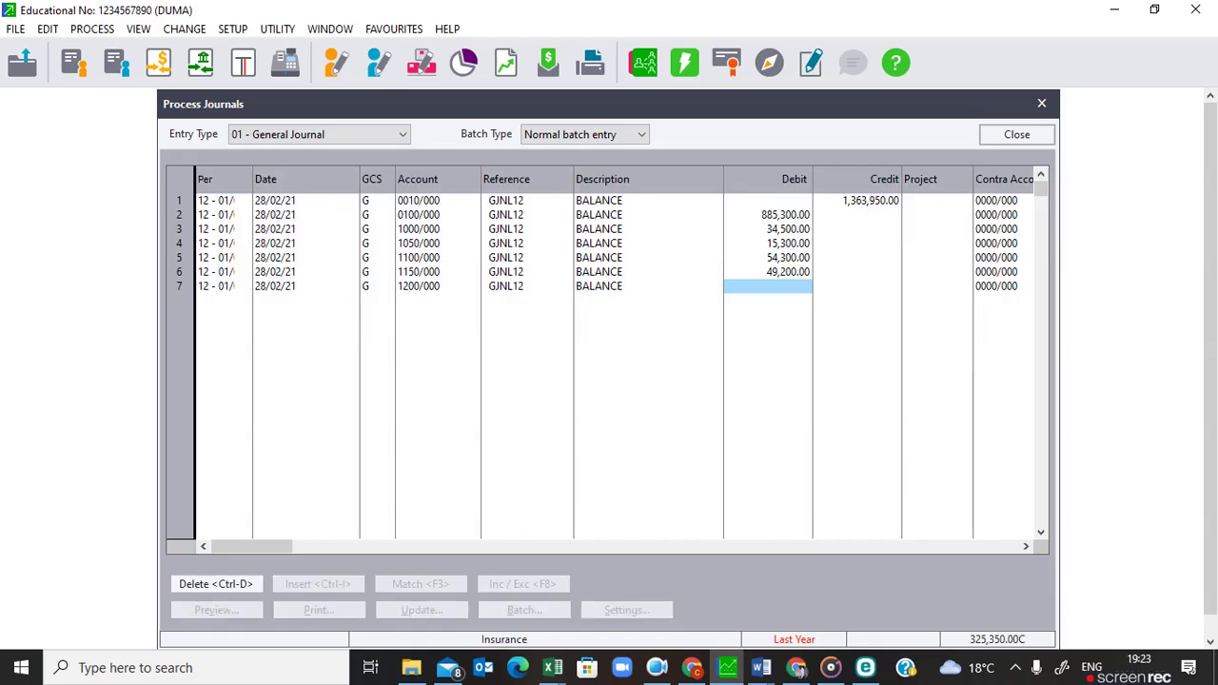
{"action": "key", "text": "Return"}
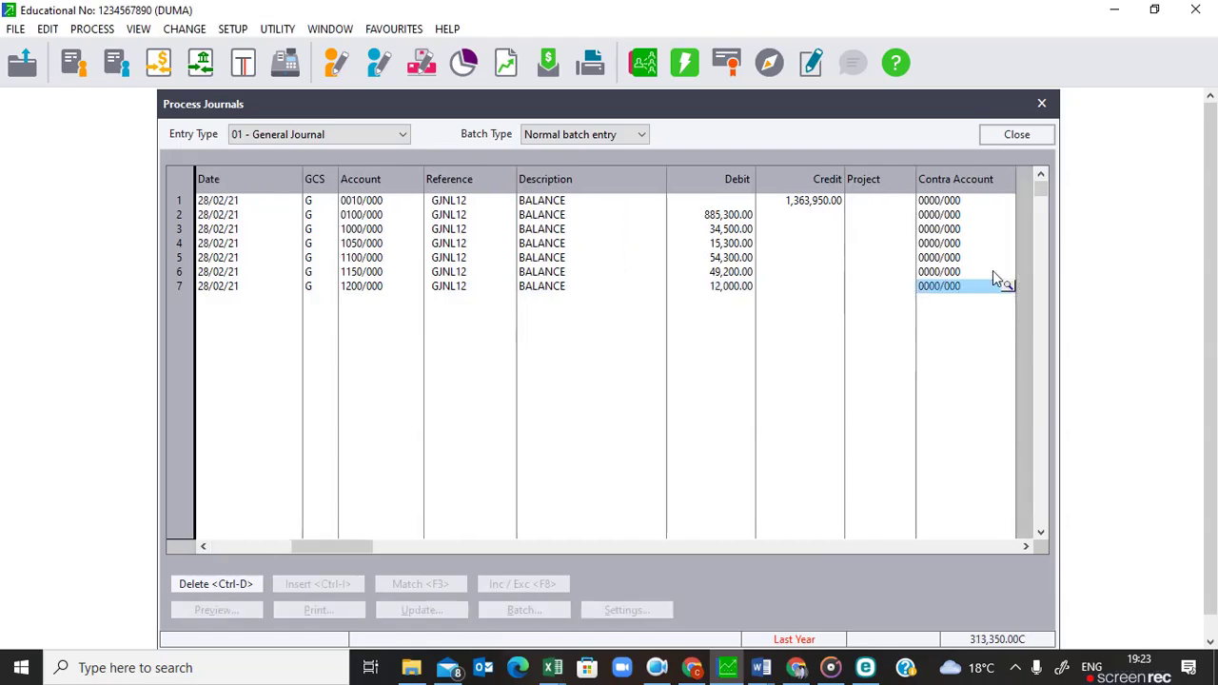
{"action": "key", "text": "Return"}
Keep the eighth line's period, date and ledger type, and look up and select the Rent expense account 1250/000.
{"action": "key", "text": "Return"}
{"action": "key", "text": "Return"}
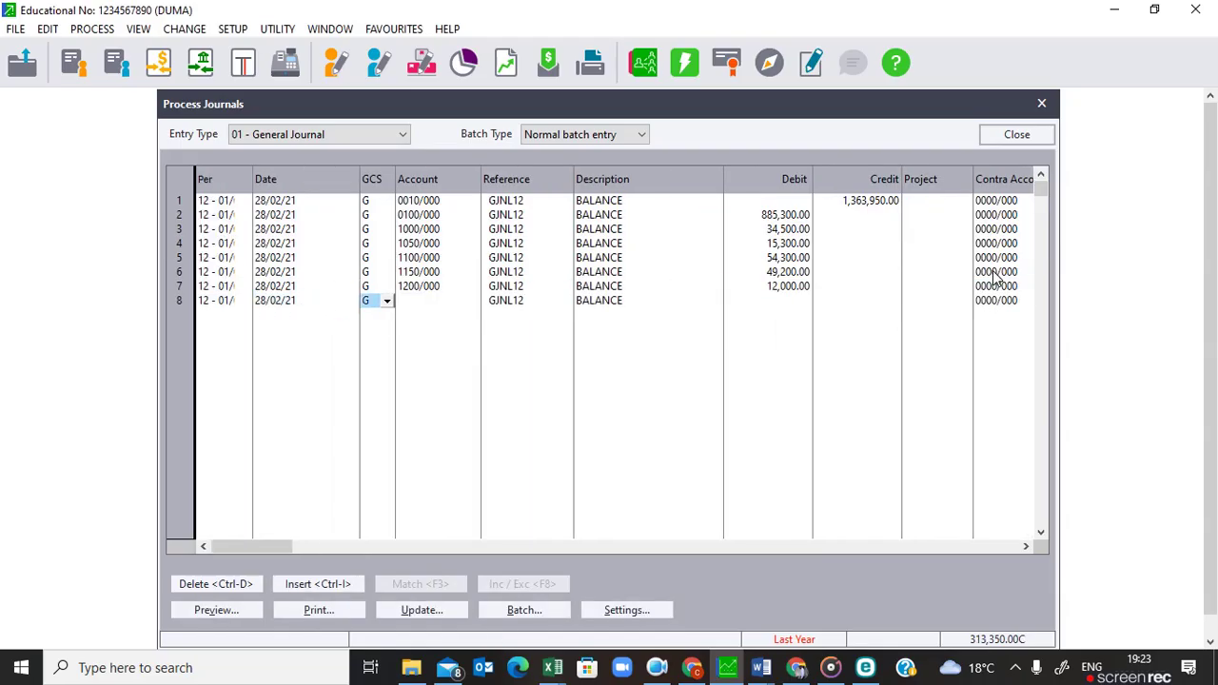
{"action": "key", "text": "Return"}
{"action": "key", "text": "Return"}
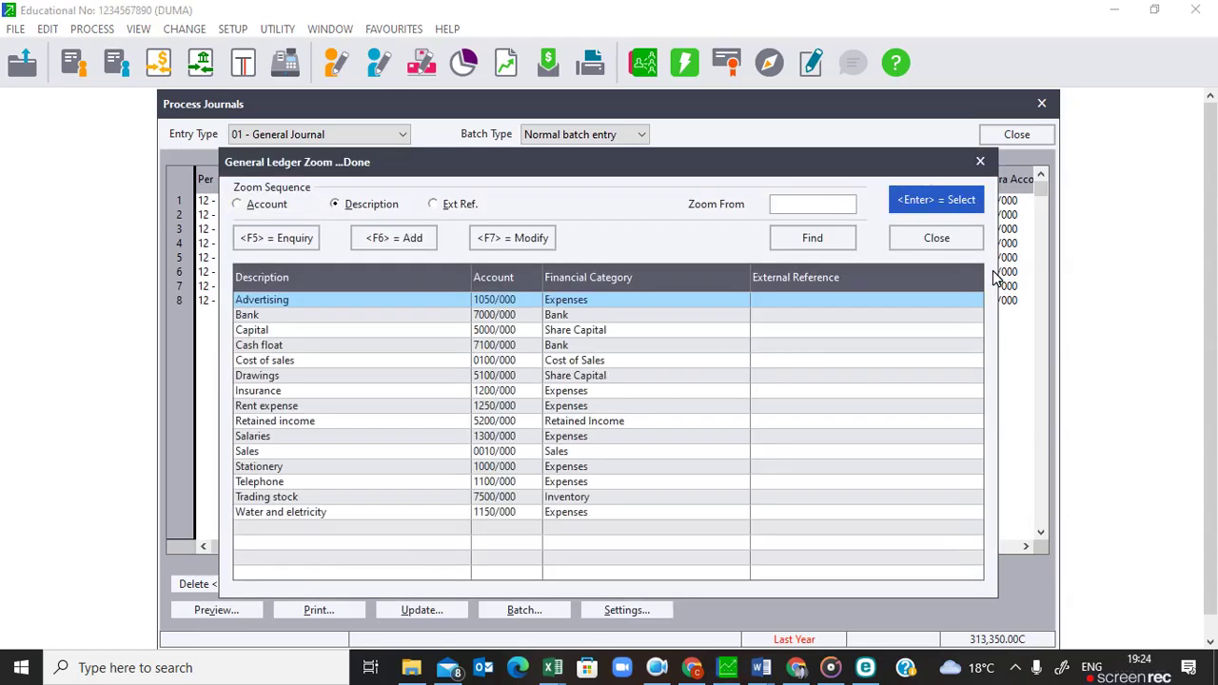
{"action": "type", "text": "r"}
{"action": "key", "text": "Return"}
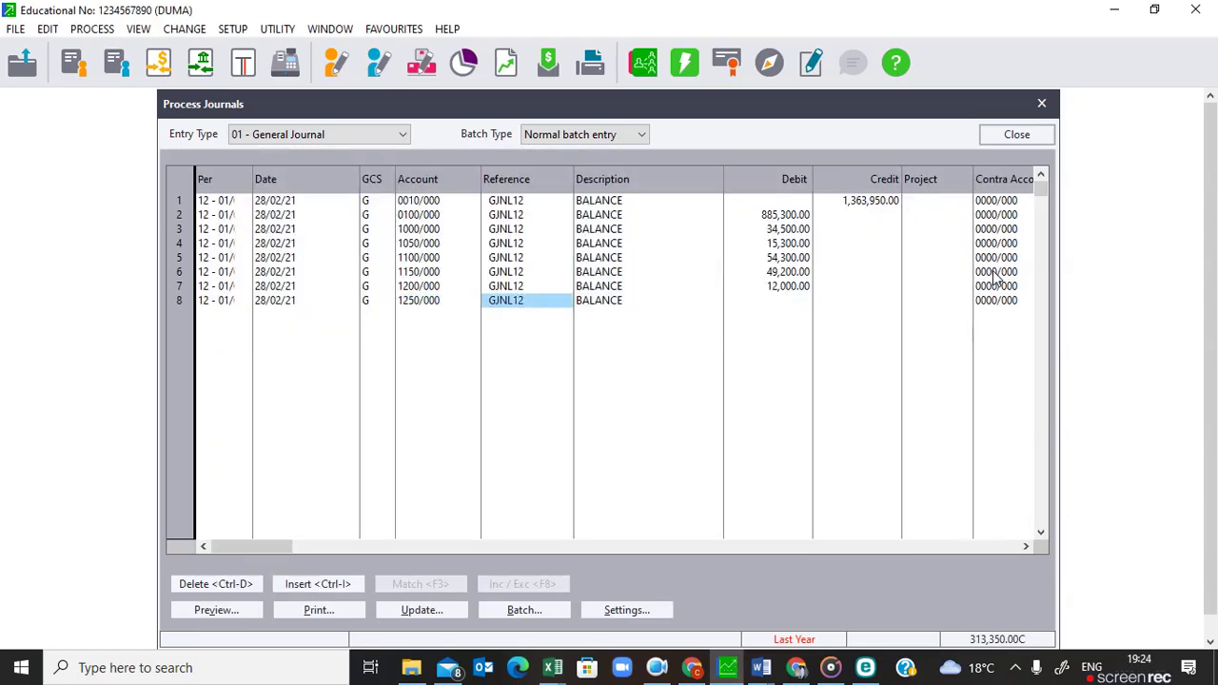
Keep the repeated reference and description, debit the Rent expense line with 72000 and complete it without a contra account.
{"action": "key", "text": "Return"}
{"action": "key", "text": "Return"}
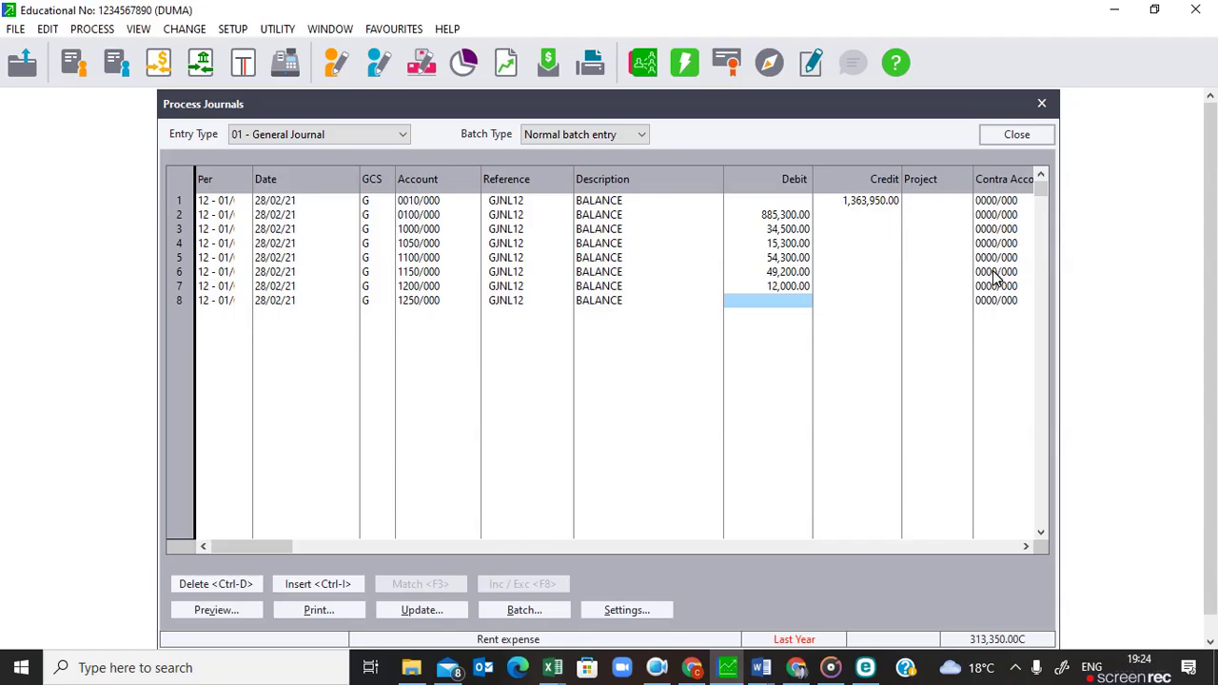
{"action": "type", "text": "72000"}
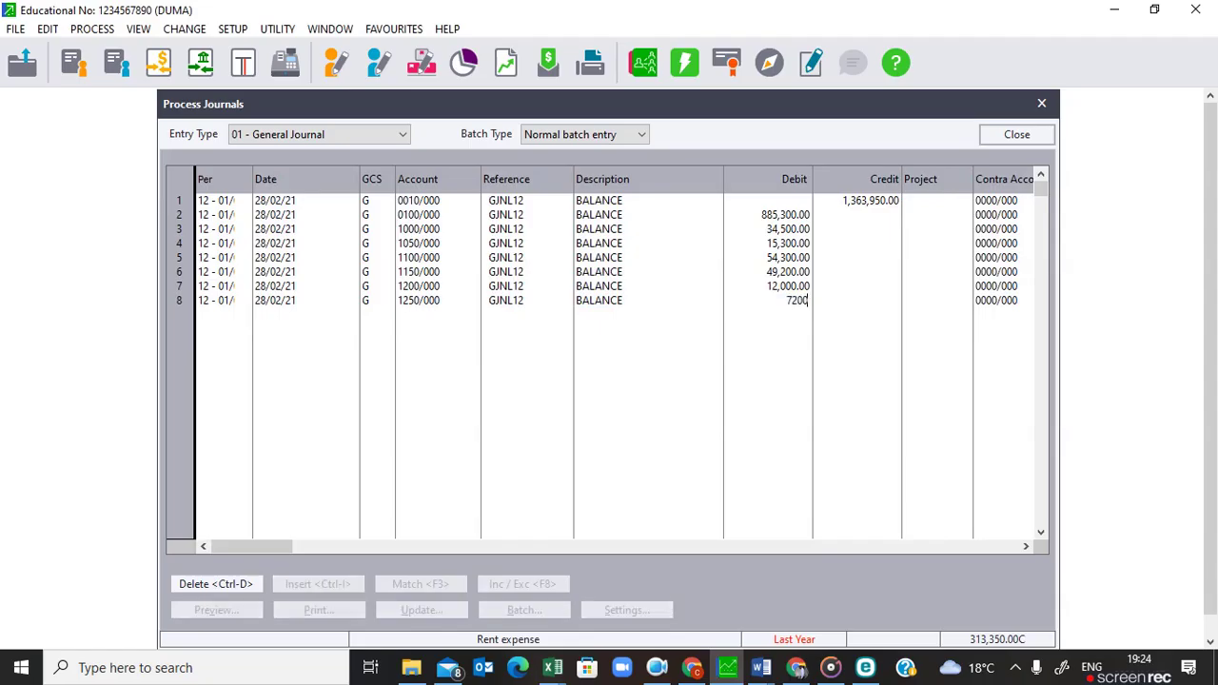
{"action": "key", "text": "Return"}
{"action": "key", "text": "Return"}
{"action": "key", "text": "Return"}
{"action": "key", "text": "Return"}
{"action": "key", "text": "Return"}
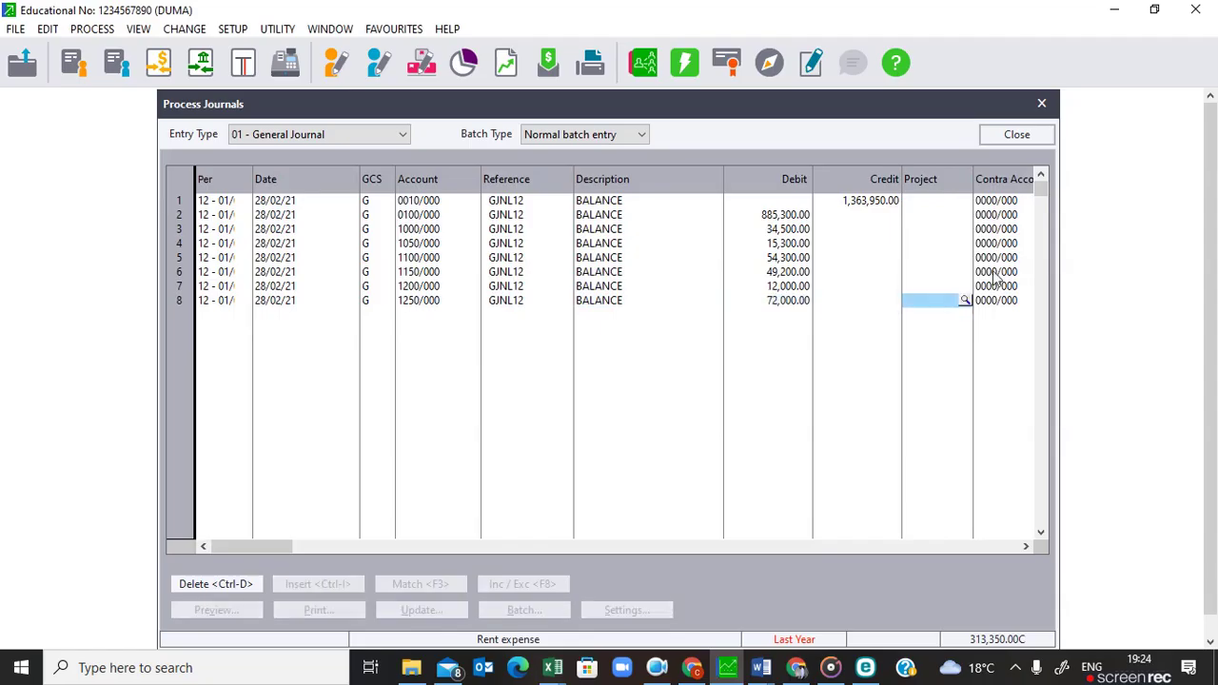
{"action": "key", "text": "Return"}
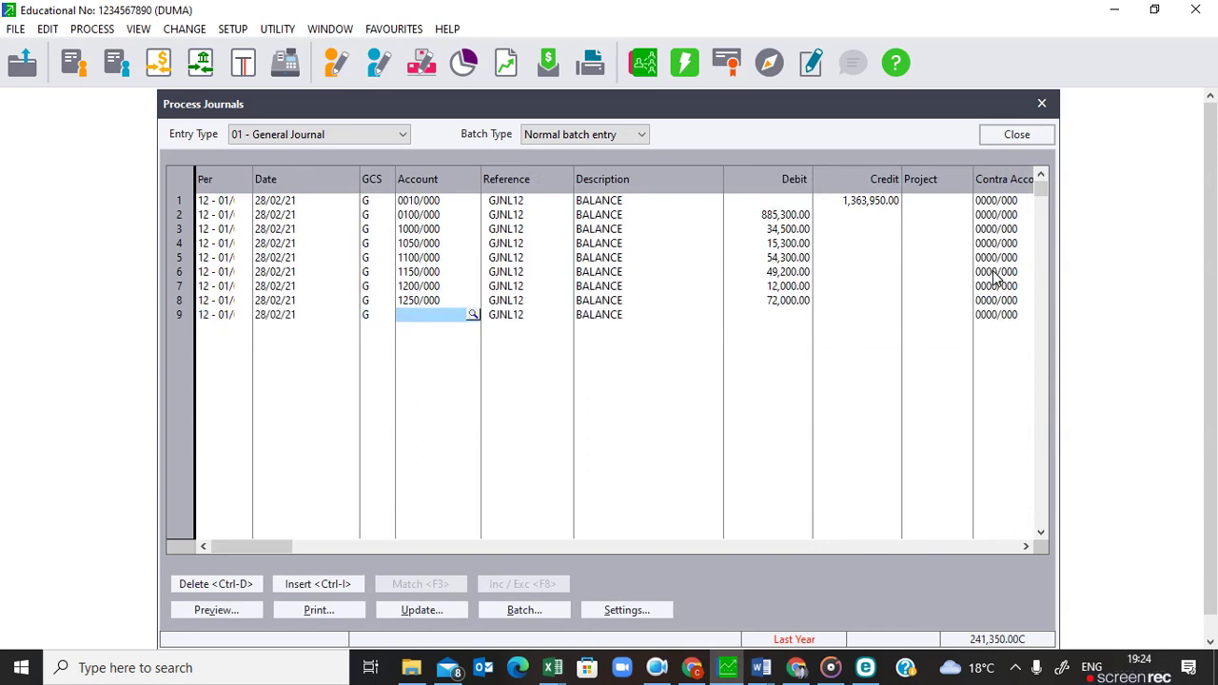
Look up and select the Salaries account 1300/000 for the ninth journal line.
{"action": "key", "text": "Return"}
{"action": "type", "text": "S"}
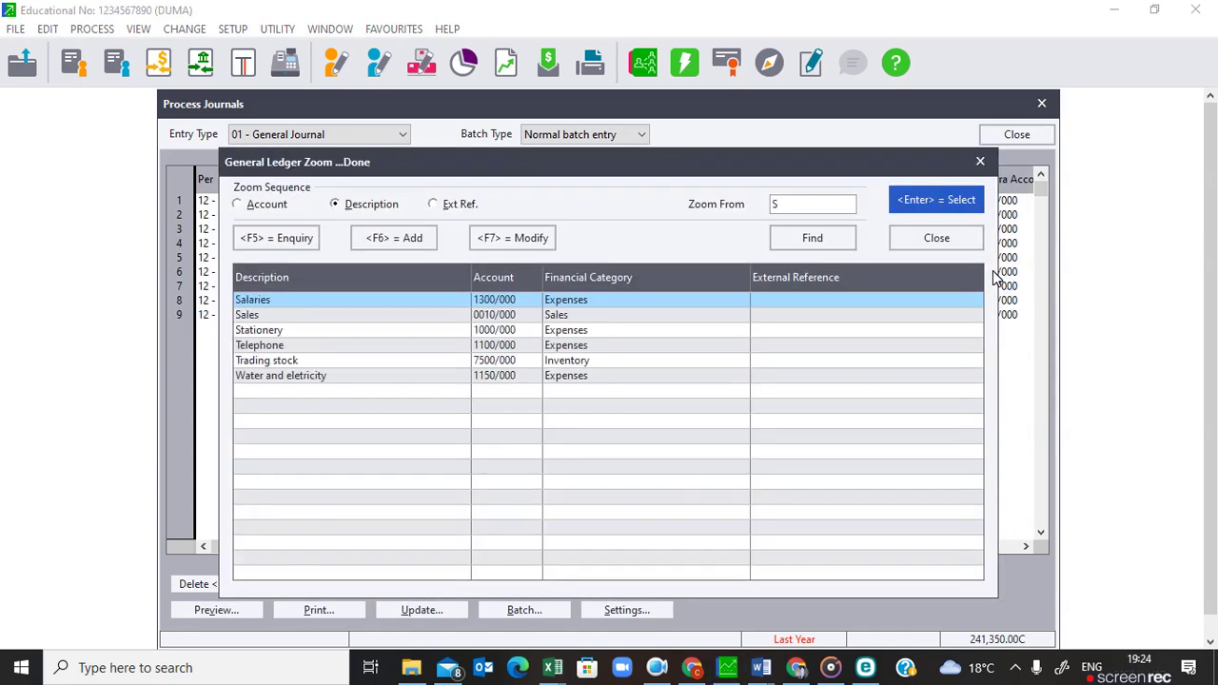
{"action": "key", "text": "Return"}
Keep the repeated reference and description, debit the Salaries line with 182100 and complete it without a contra account.
{"action": "key", "text": "Return"}
{"action": "key", "text": "Return"}
{"action": "key", "text": "Return"}
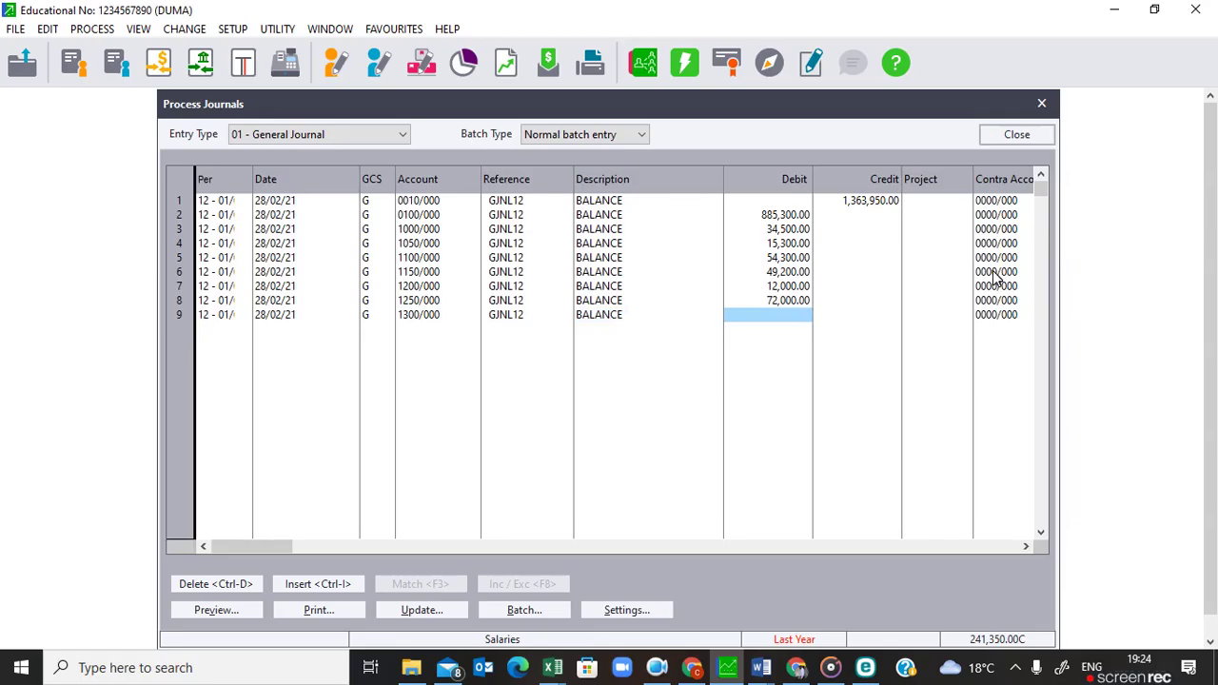
{"action": "type", "text": "1821"}
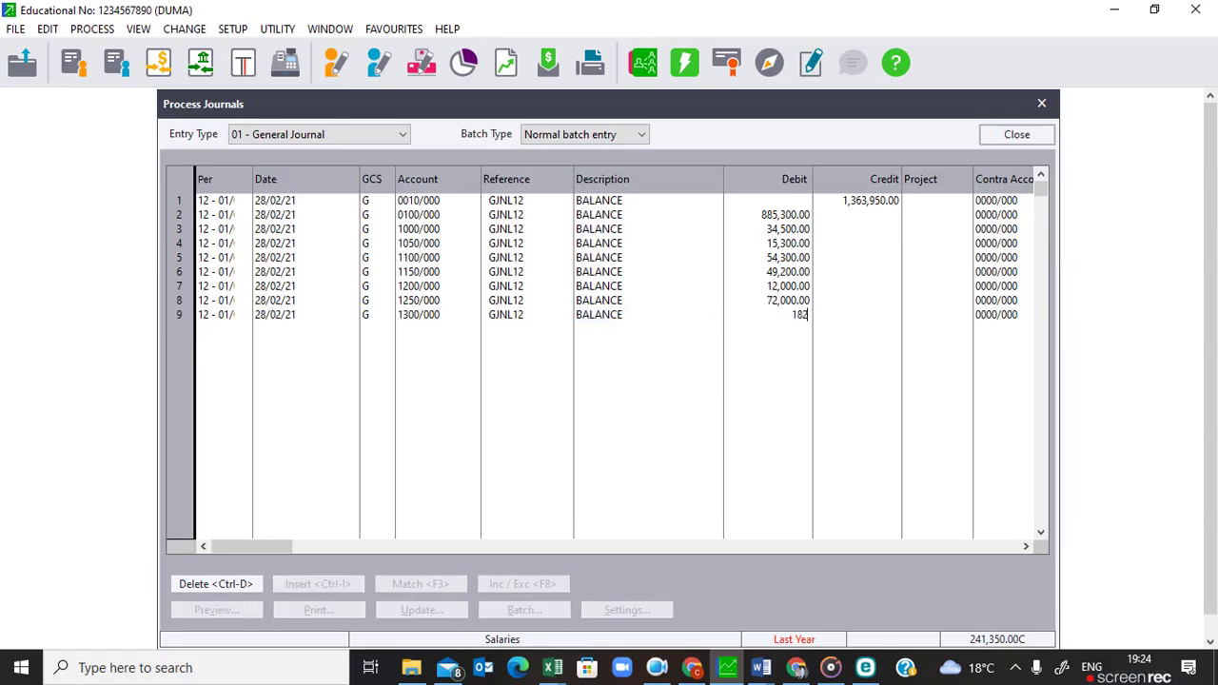
{"action": "type", "text": "00"}
{"action": "key", "text": "Return"}
{"action": "key", "text": "Return"}
{"action": "key", "text": "Return"}
{"action": "key", "text": "Return"}
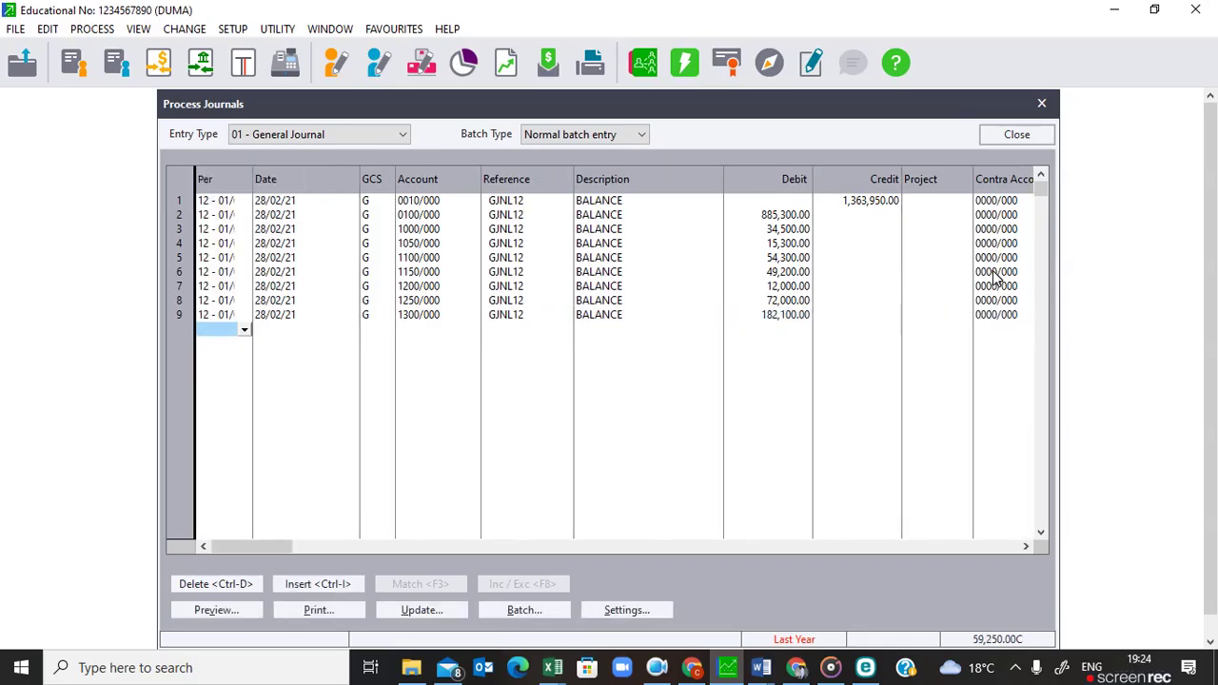
Keep the tenth line's period, date and ledger type, and look up and select the Capital account 5000/000.
{"action": "key", "text": "Return"}
{"action": "key", "text": "Return"}
{"action": "key", "text": "Return"}
{"action": "key", "text": "Return"}
{"action": "type", "text": "C"}
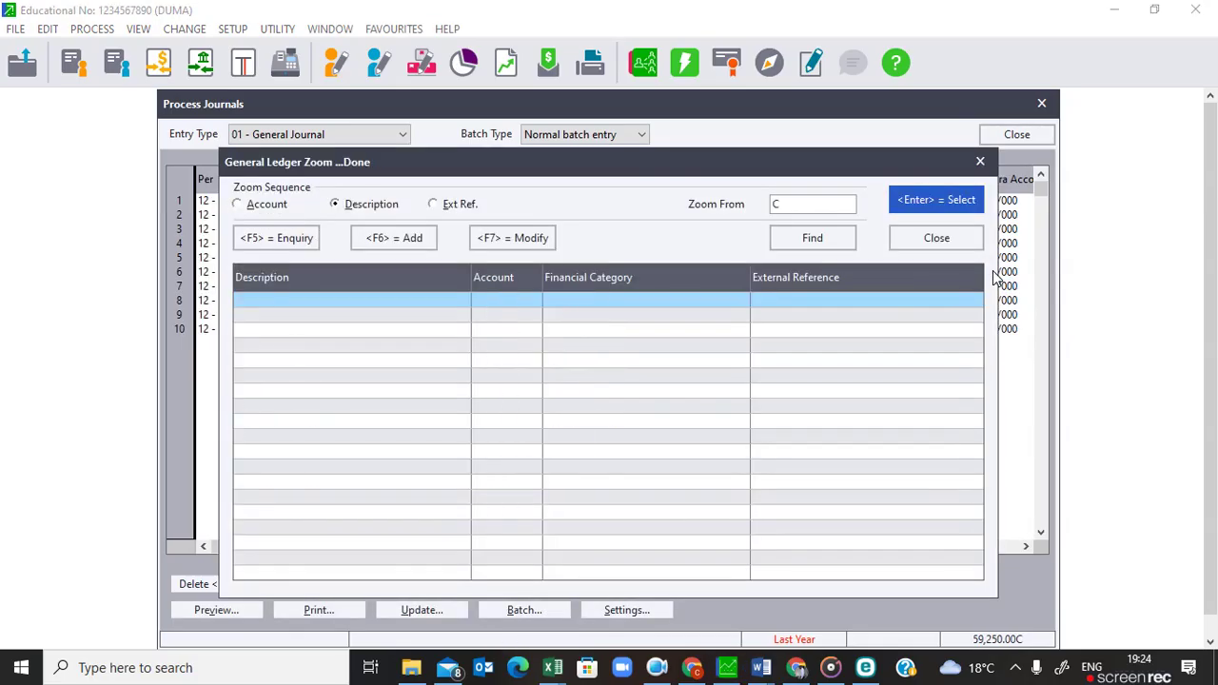
{"action": "key", "text": "Return"}
Keep the repeated reference and description, leave the debit empty, credit the Capital line with 505500 and complete it without a contra account.
{"action": "key", "text": "Return"}
{"action": "key", "text": "Return"}
{"action": "key", "text": "Return"}
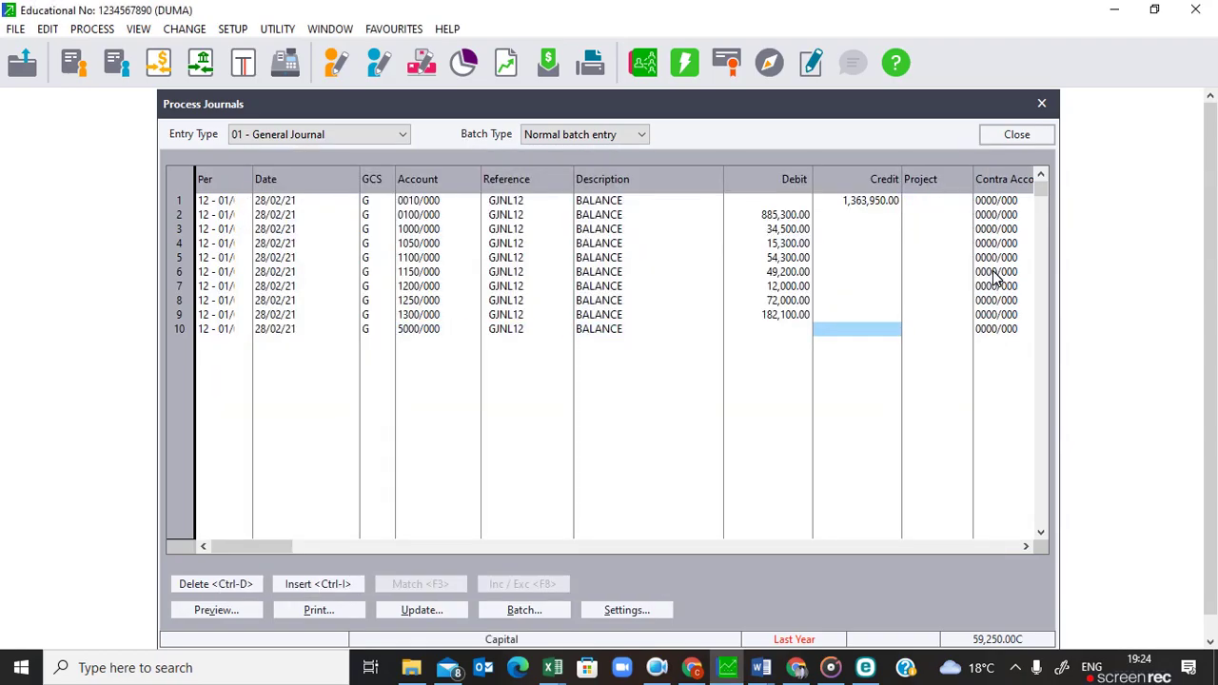
{"action": "type", "text": "505"}
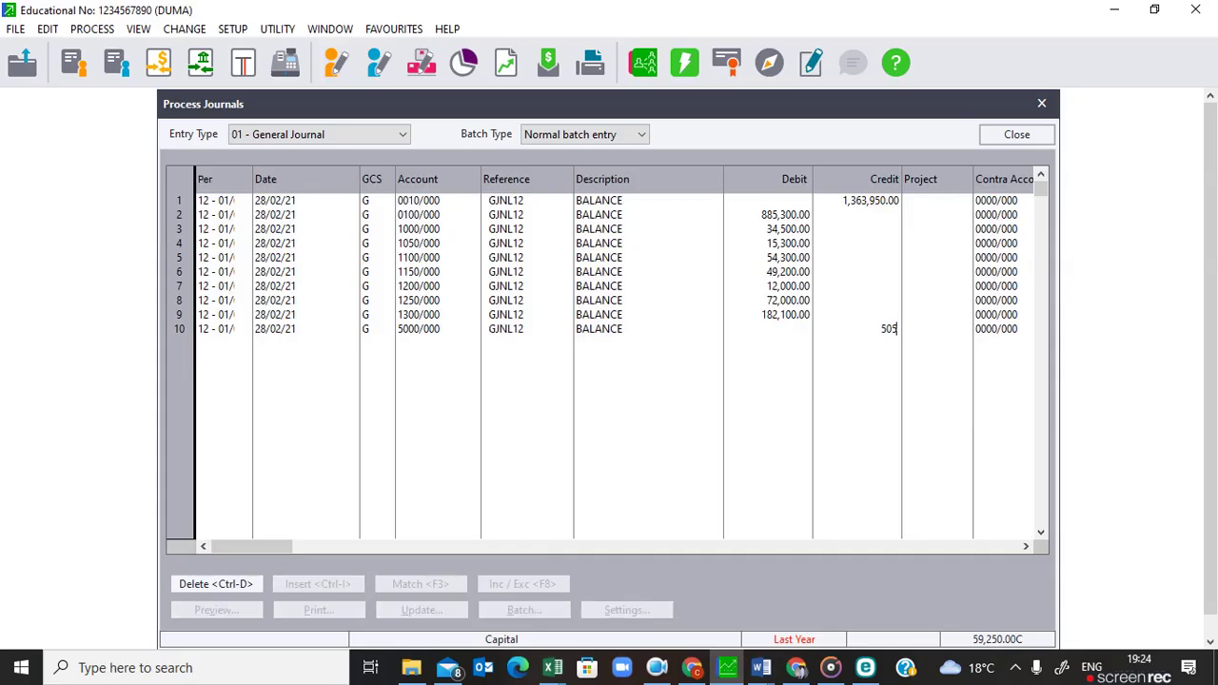
{"action": "type", "text": "500"}
{"action": "key", "text": "Return"}
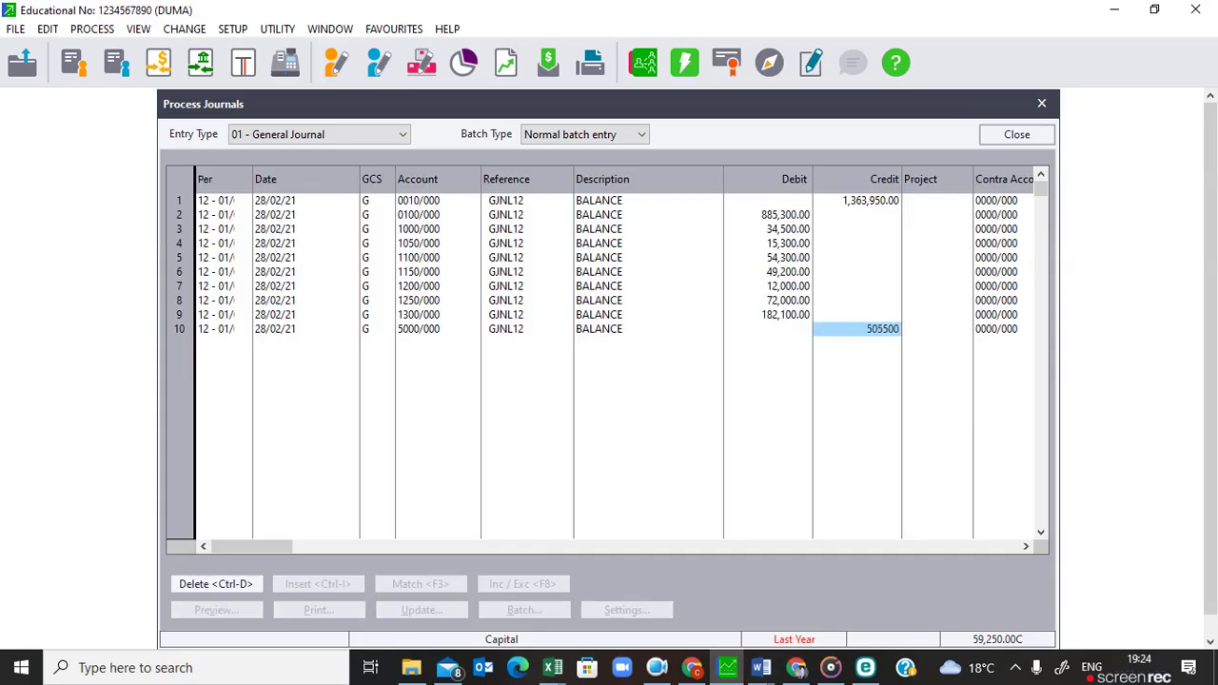
{"action": "key", "text": "Return"}
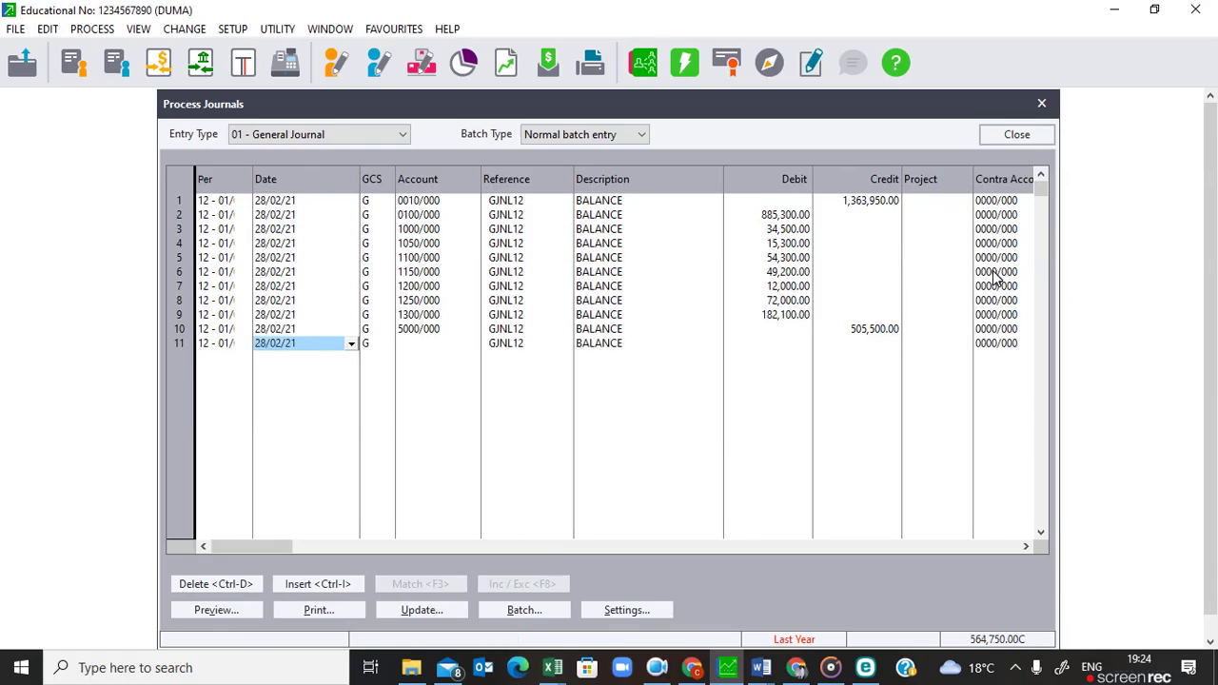
Keep the eleventh line's period, date and ledger type, and look up and select the Bank account 7000/000.
{"action": "key", "text": "Return"}
{"action": "key", "text": "Return"}
{"action": "key", "text": "Return"}
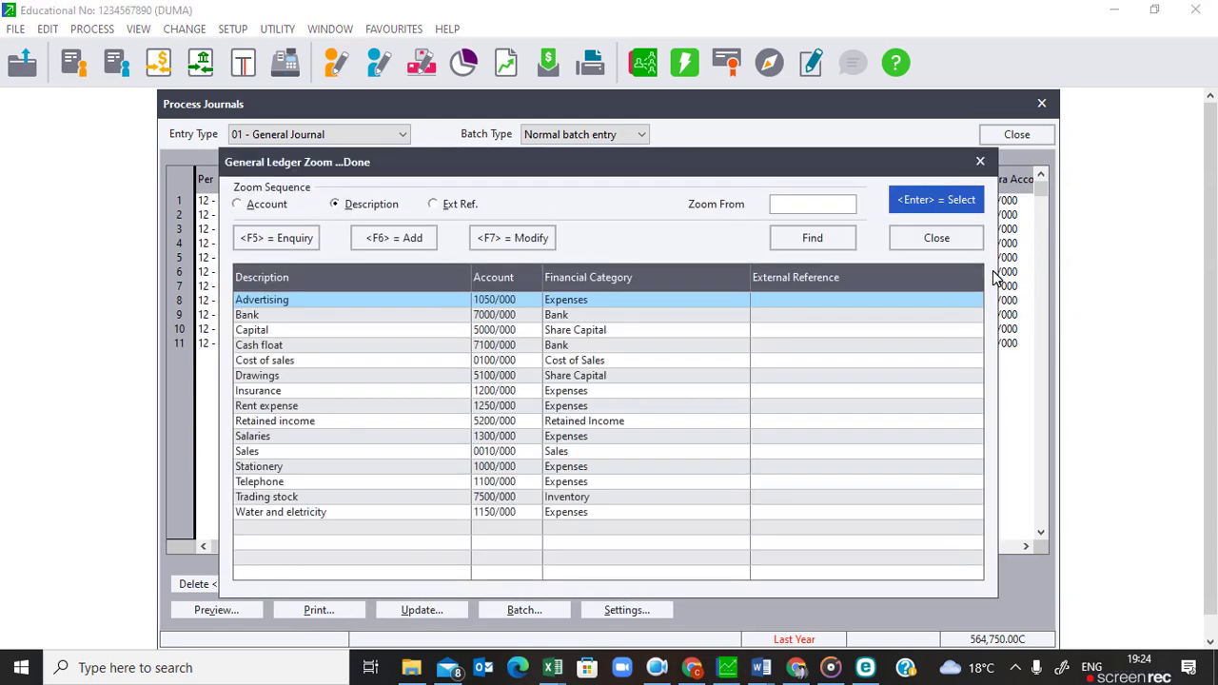
{"action": "key", "text": "Down"}
{"action": "key", "text": "Return"}
Keep the repeated reference and description, debit the Bank line with 145650 and complete it without a contra account.
{"action": "key", "text": "Return"}
{"action": "key", "text": "Return"}
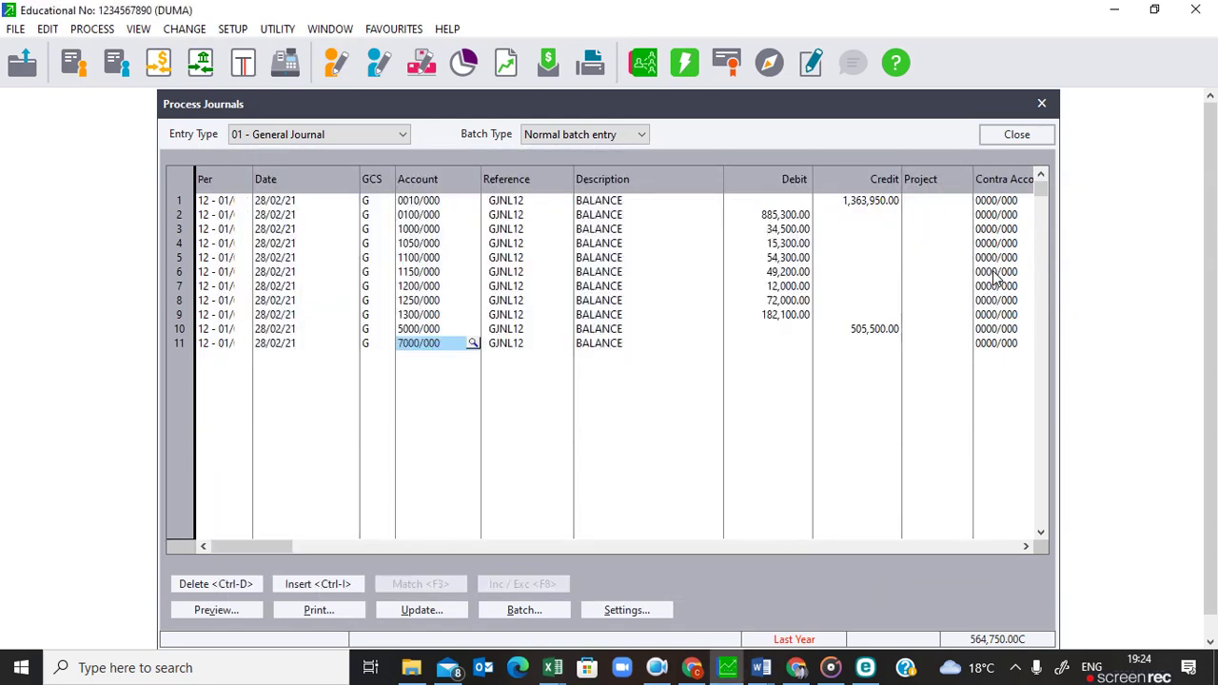
{"action": "key", "text": "Return"}
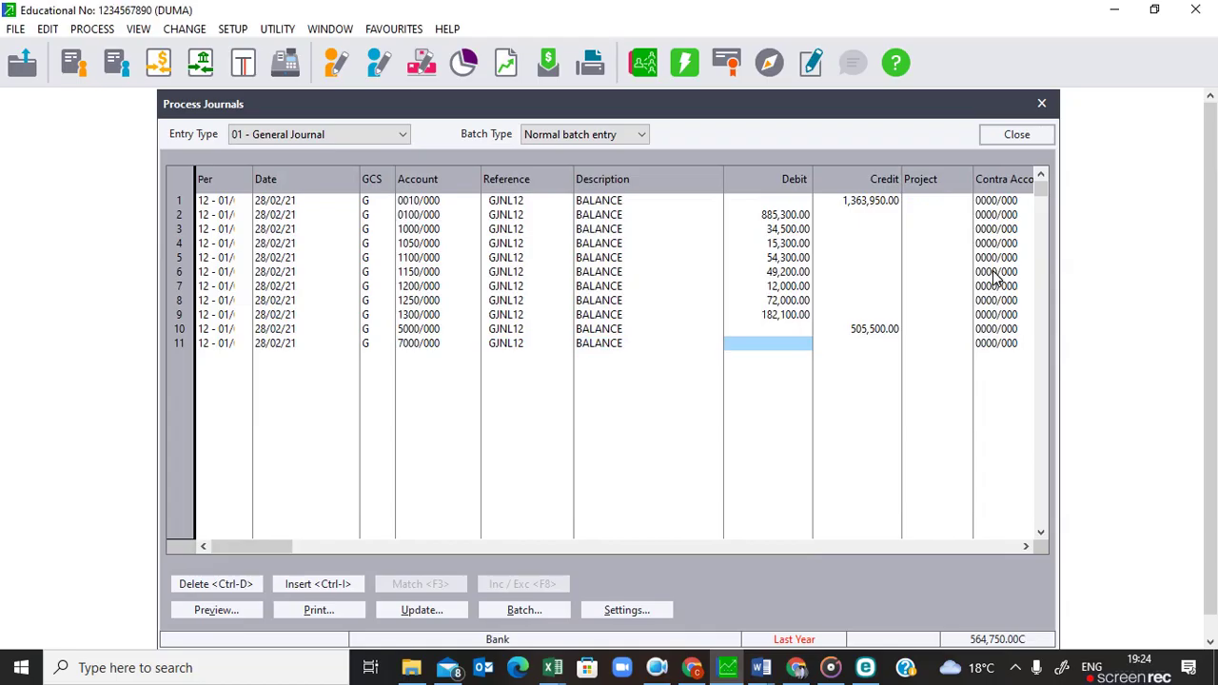
{"action": "type", "text": "145"}
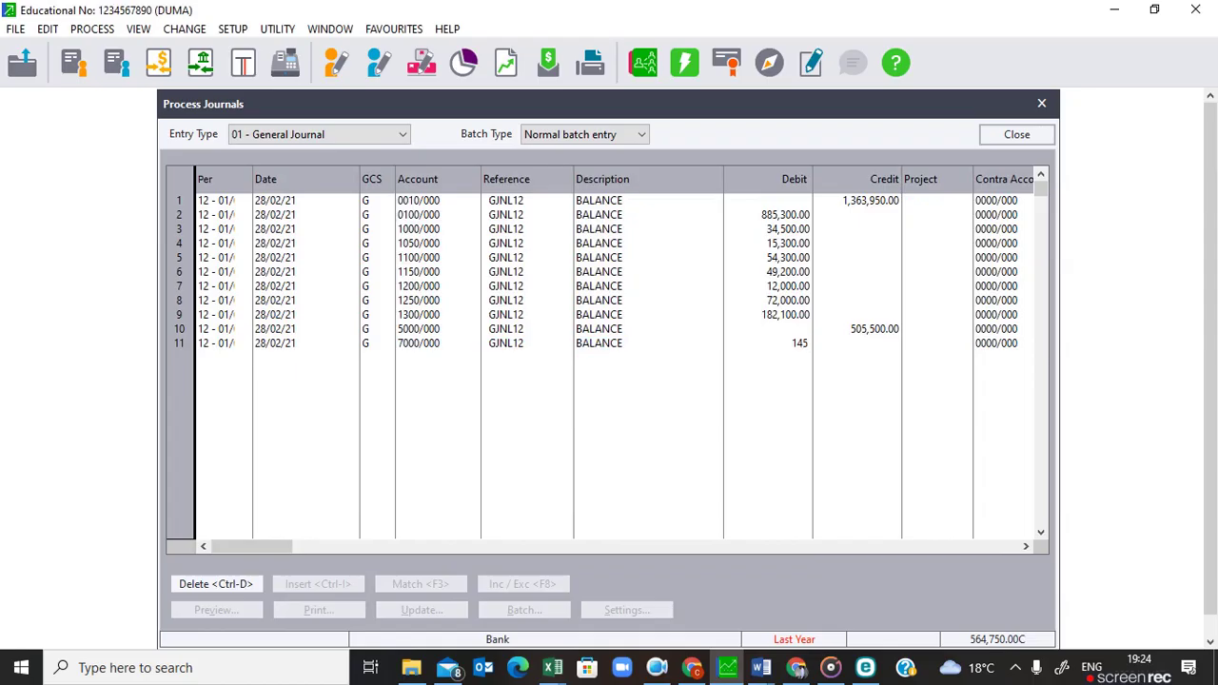
{"action": "type", "text": "650"}
{"action": "key", "text": "Return"}
{"action": "key", "text": "Return"}
{"action": "key", "text": "Return"}
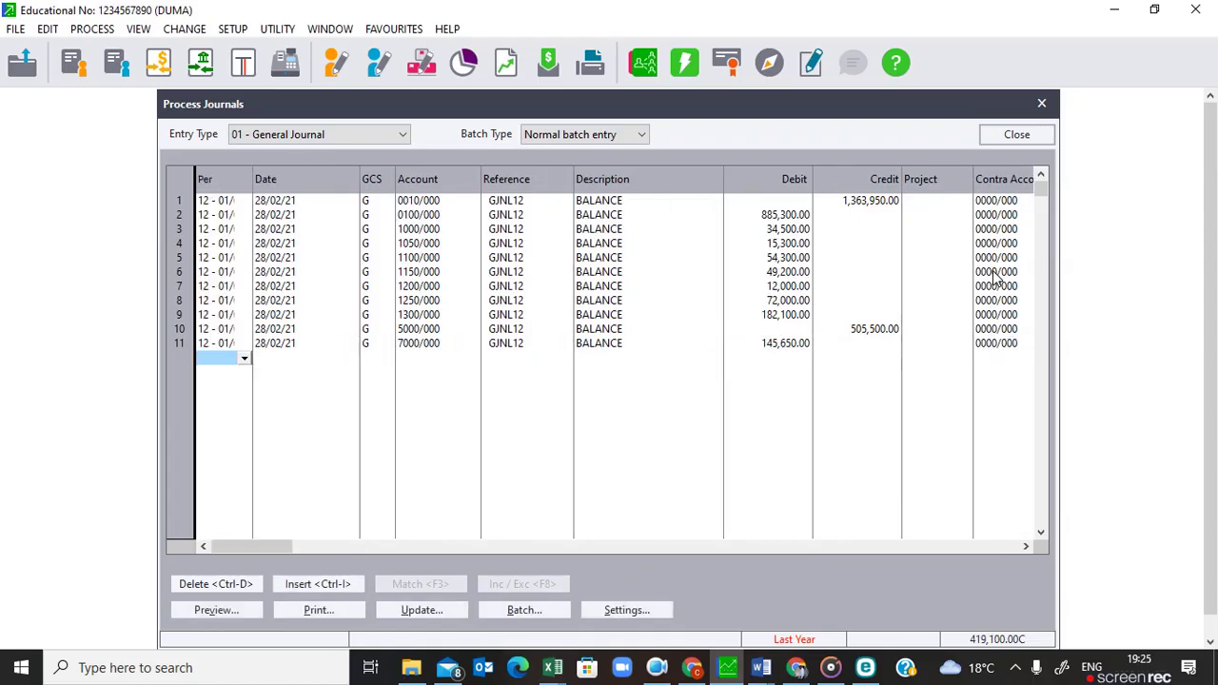
Keep the twelfth line's period, date and ledger type, and look up and select the Cash float account 7100/000.
{"action": "key", "text": "Return"}
{"action": "key", "text": "Return"}
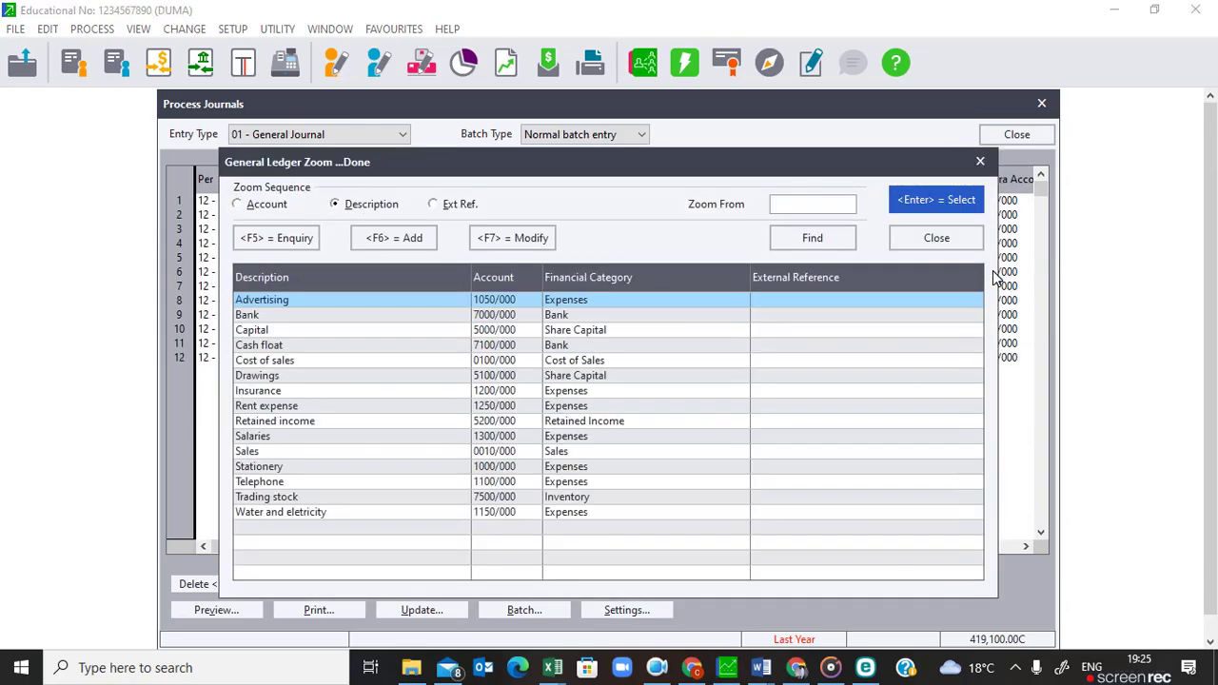
{"action": "type", "text": "CA"}
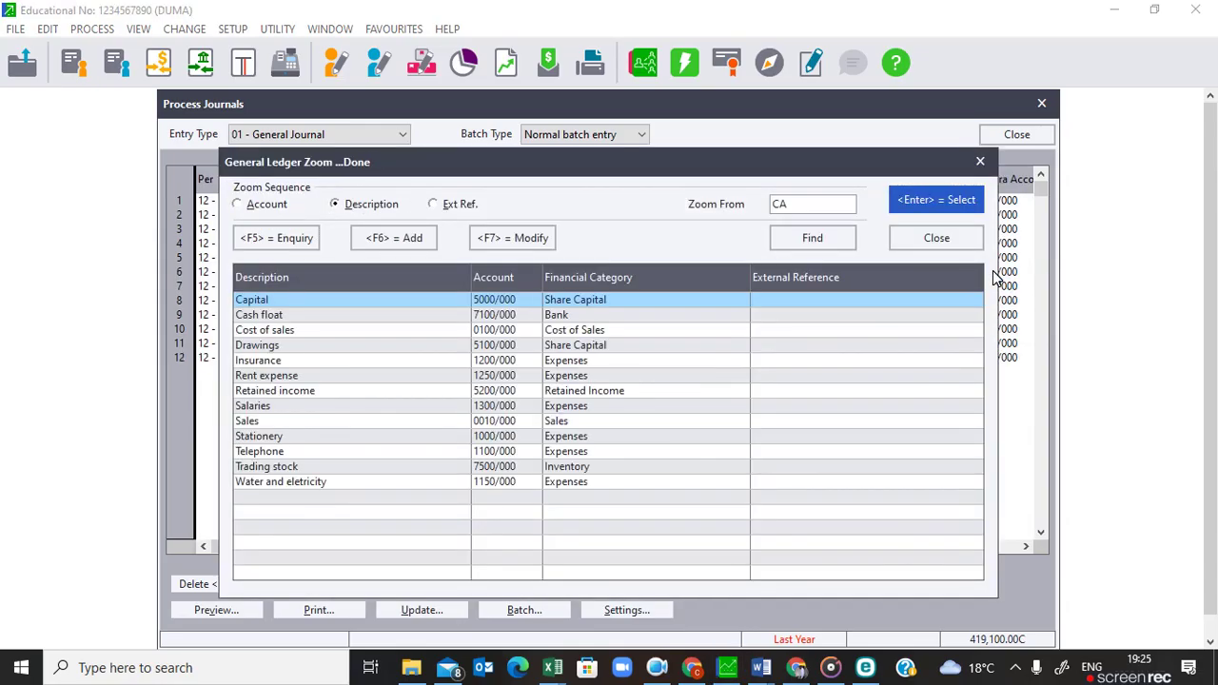
{"action": "key", "text": "Down"}
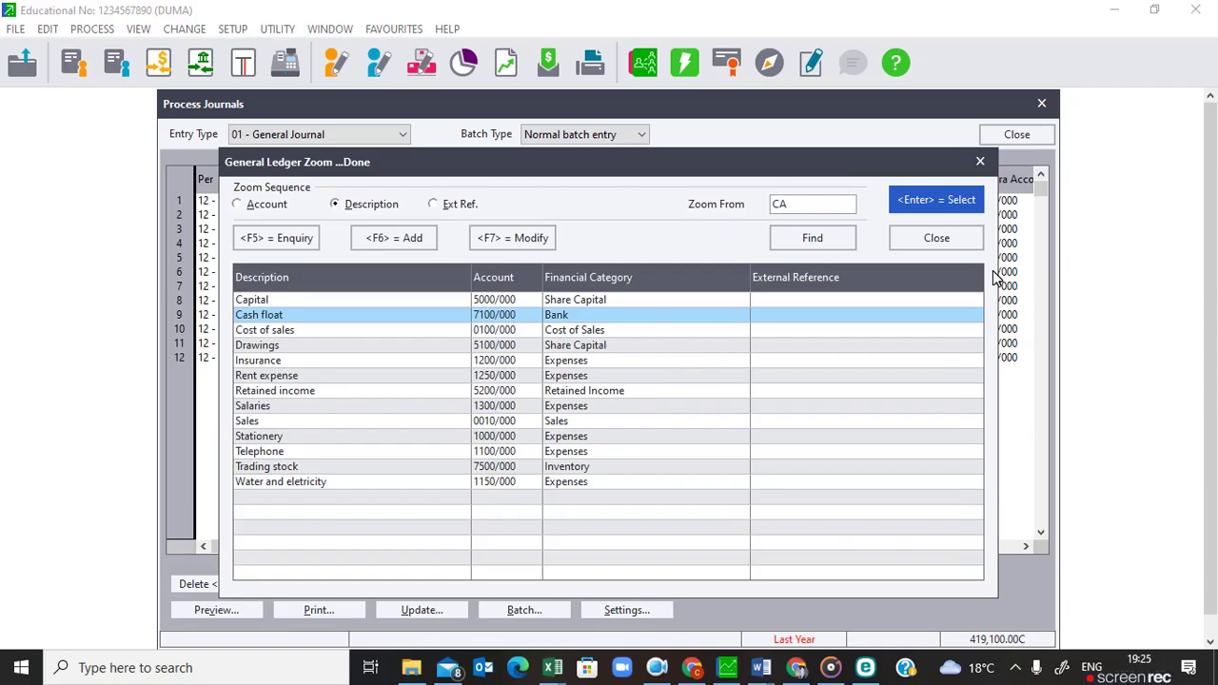
{"action": "key", "text": "Return"}
Keep the repeated reference and description, debit the Cash float line with 15000 and complete it without a contra account.
{"action": "key", "text": "Return"}
{"action": "key", "text": "Return"}
{"action": "key", "text": "Return"}
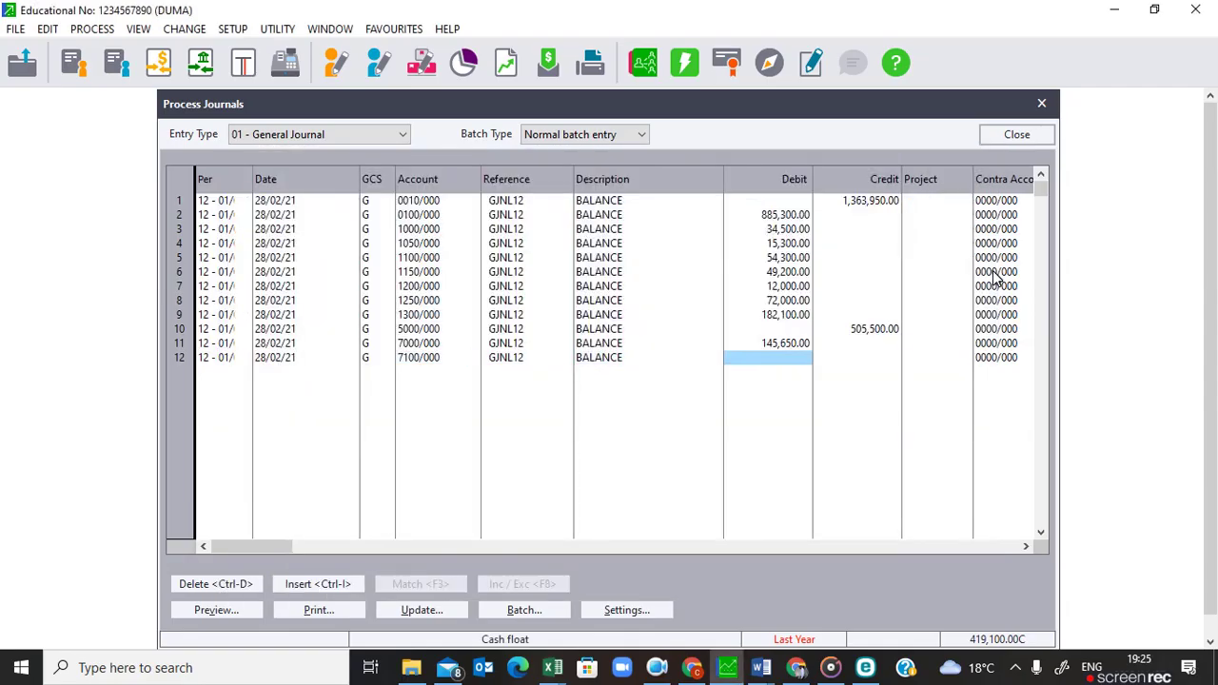
{"action": "type", "text": "15000"}
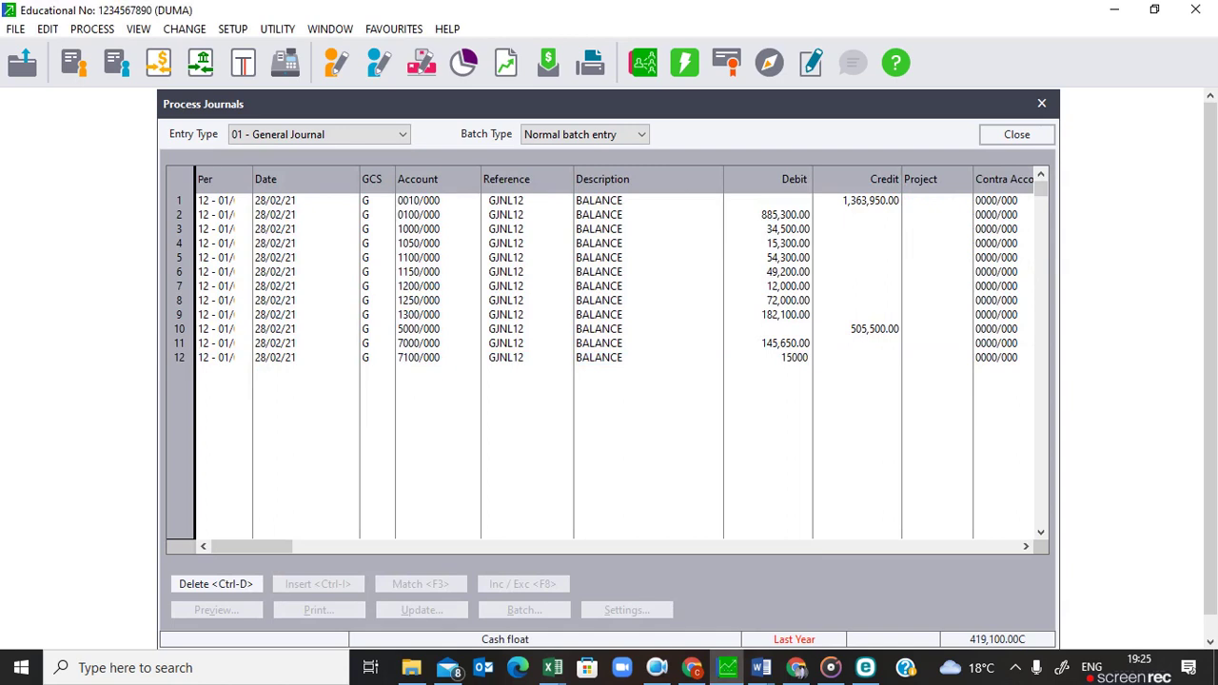
{"action": "key", "text": "Return"}
{"action": "key", "text": "Return"}
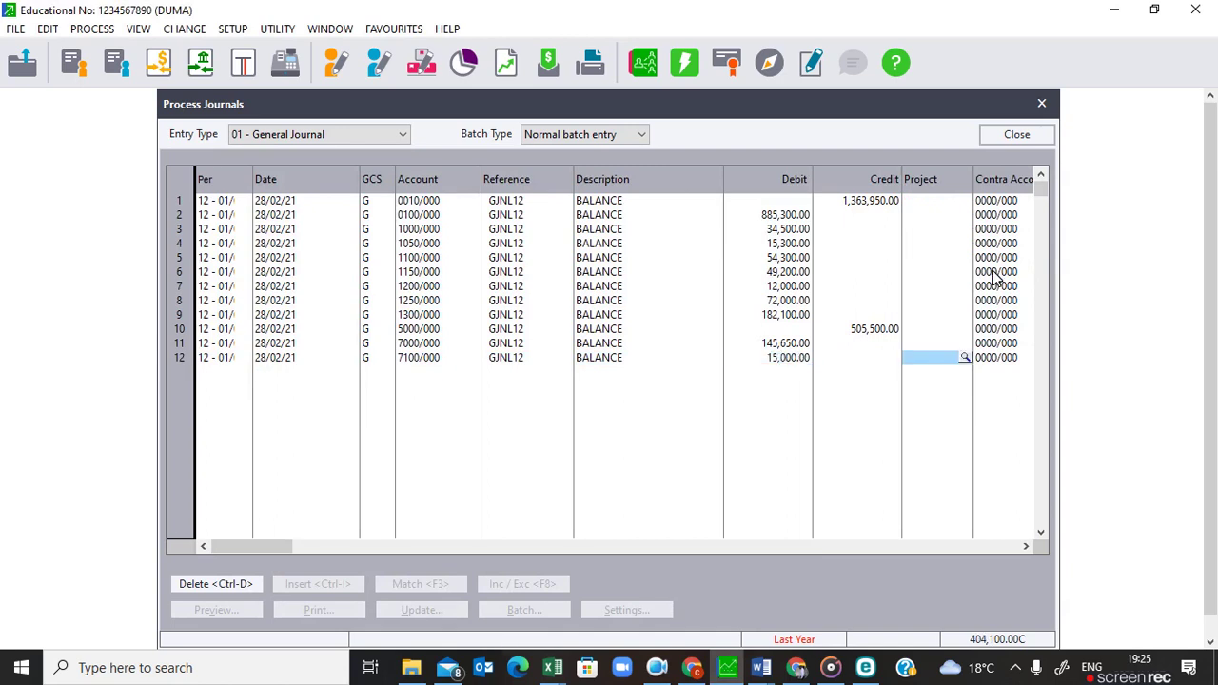
{"action": "key", "text": "Return"}
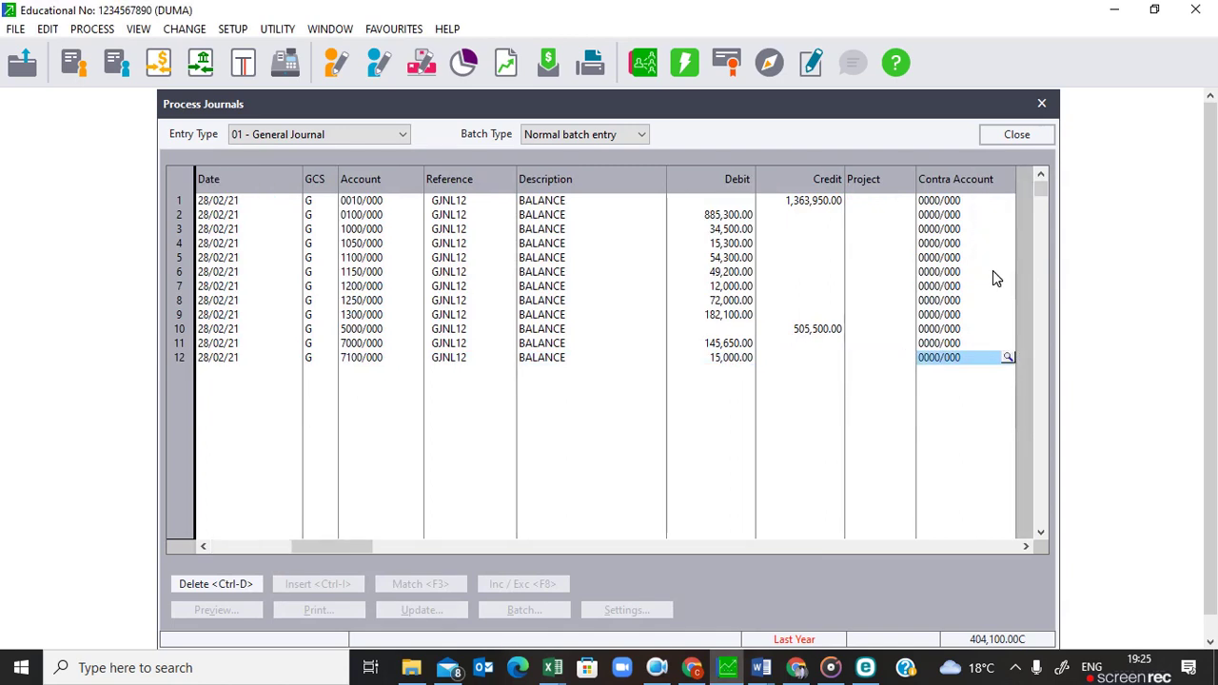
{"action": "key", "text": "Return"}
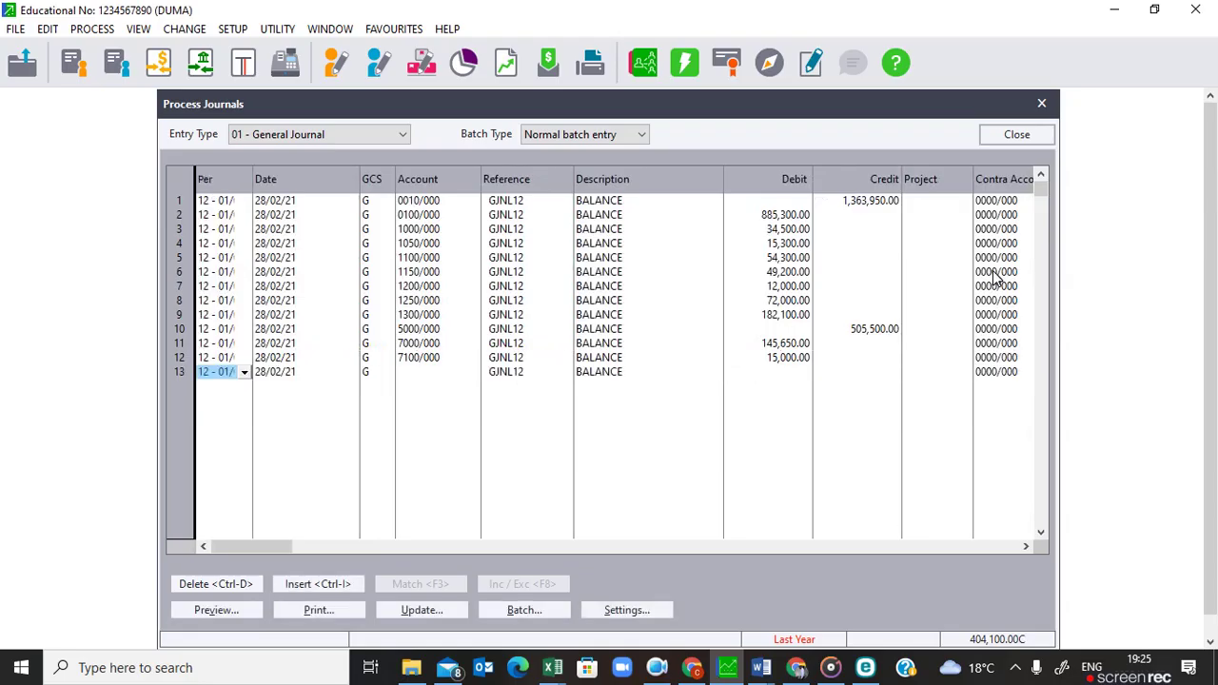
Keep the thirteenth line's period, date and ledger type, and look up and select the Trading stock account 7500/000.
{"action": "key", "text": "Return"}
{"action": "key", "text": "Return"}
{"action": "key", "text": "Return"}
{"action": "key", "text": "Return"}
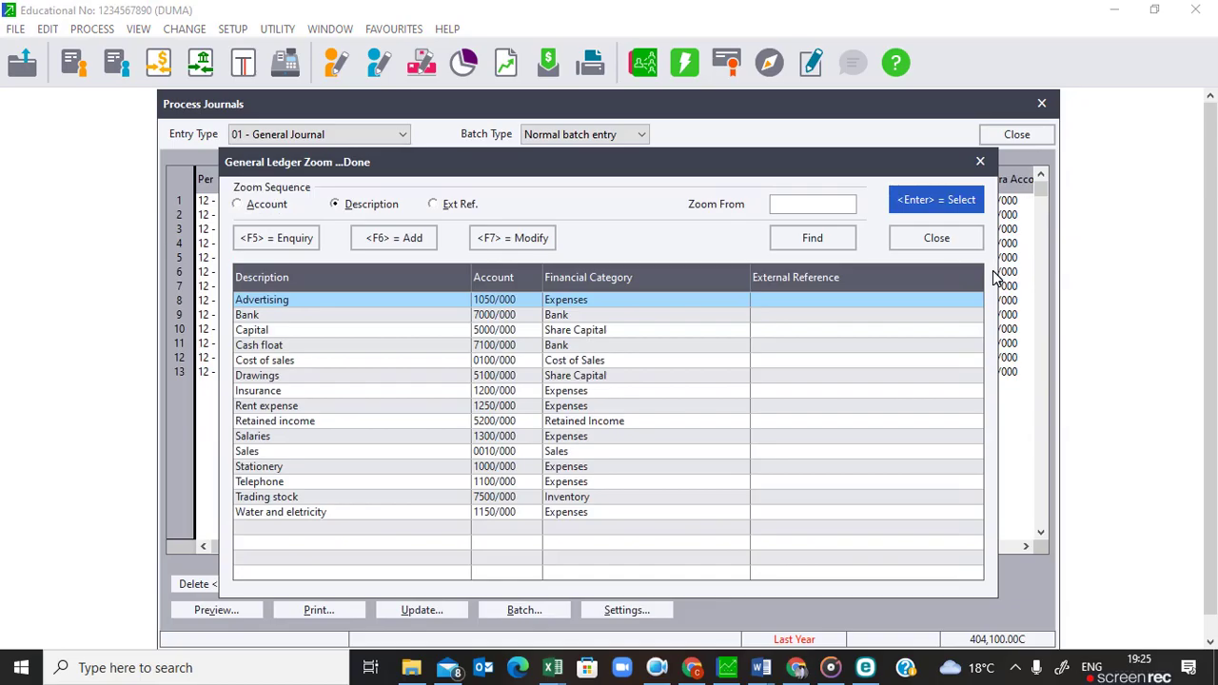
{"action": "type", "text": "TR"}
{"action": "key", "text": "Return"}
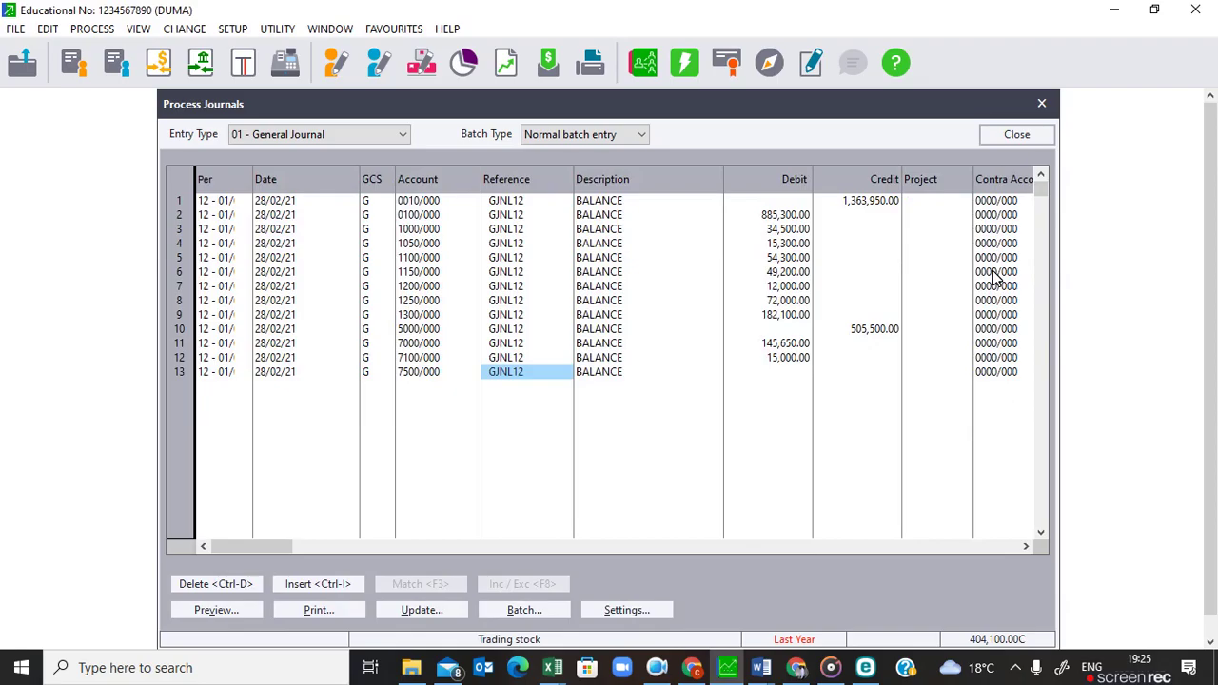
Keep the repeated reference and description, debit the Trading stock line with 63300 and complete it without a contra account.
{"action": "key", "text": "Tab"}
{"action": "key", "text": "Tab"}
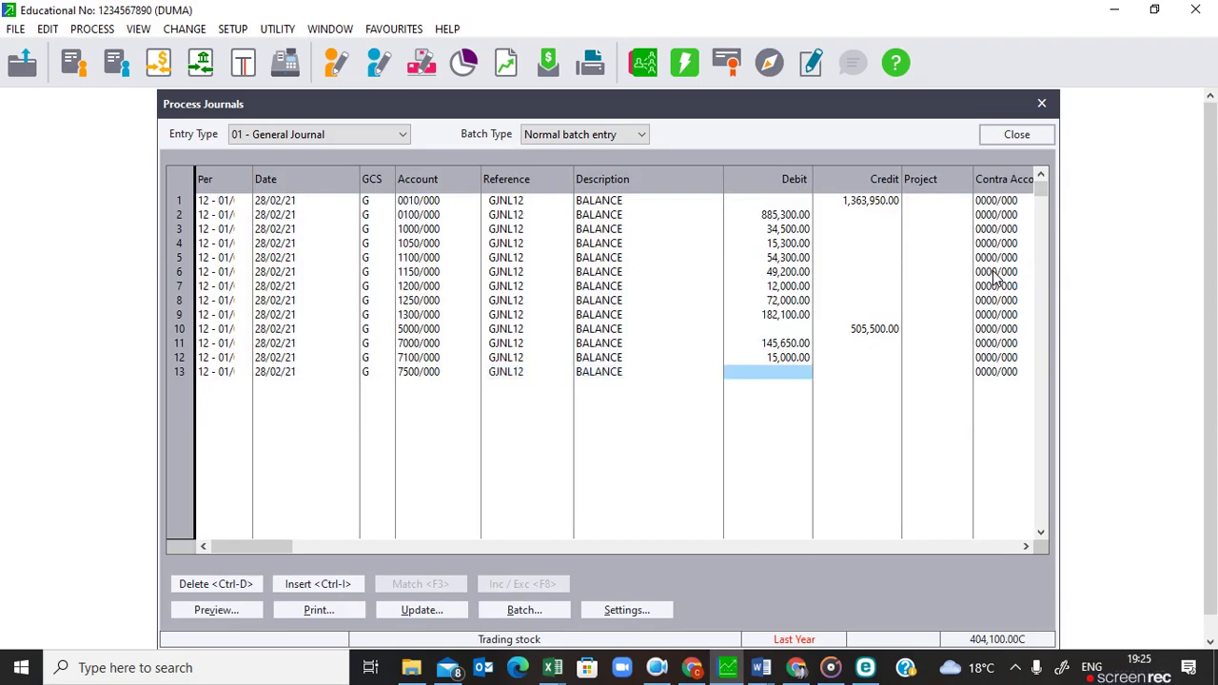
{"action": "type", "text": "63"}
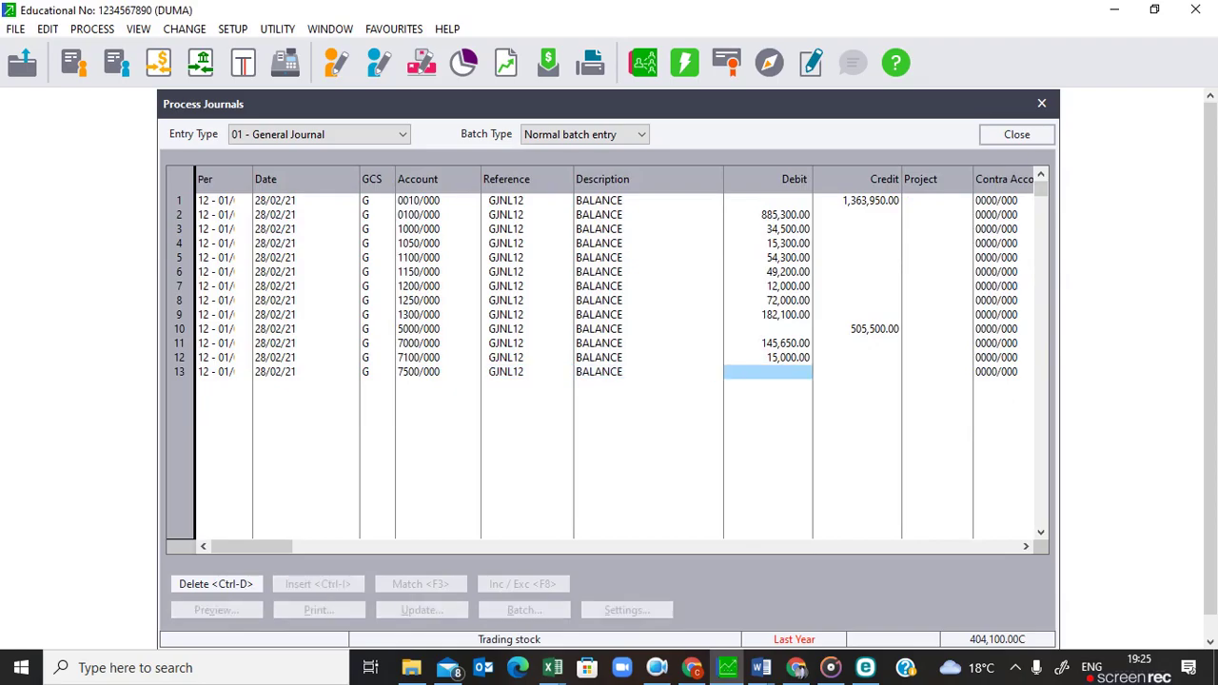
{"action": "type", "text": "300"}
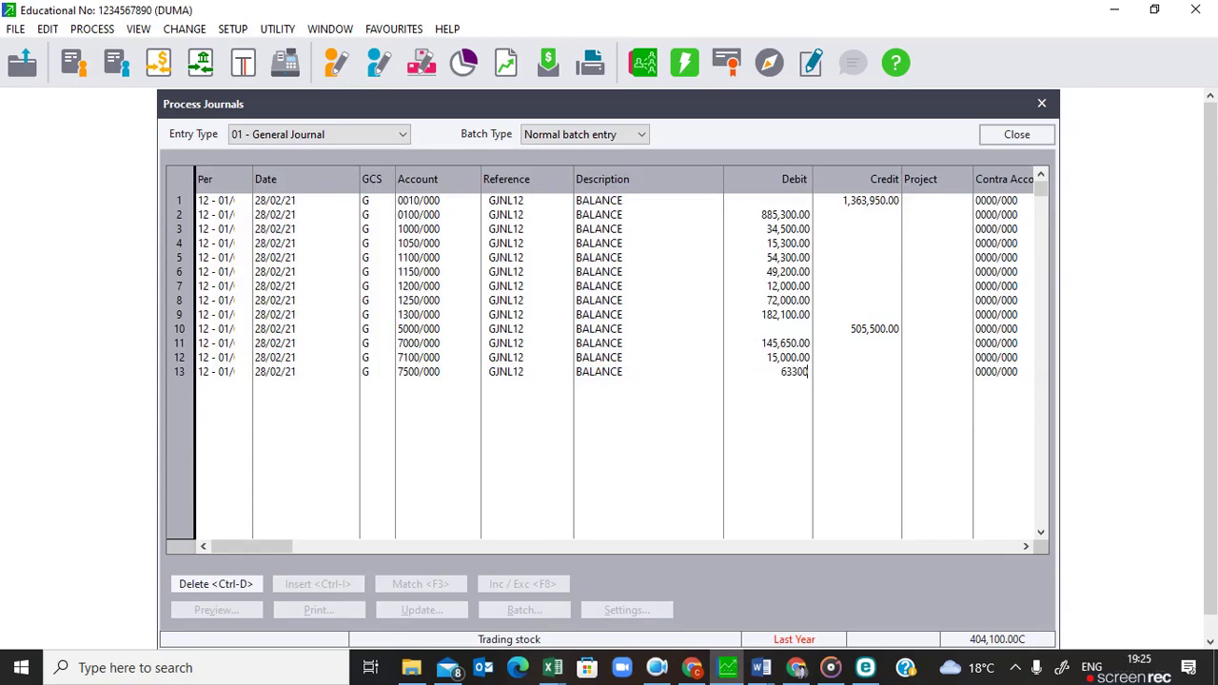
{"action": "key", "text": "Tab"}
{"action": "key", "text": "Tab"}
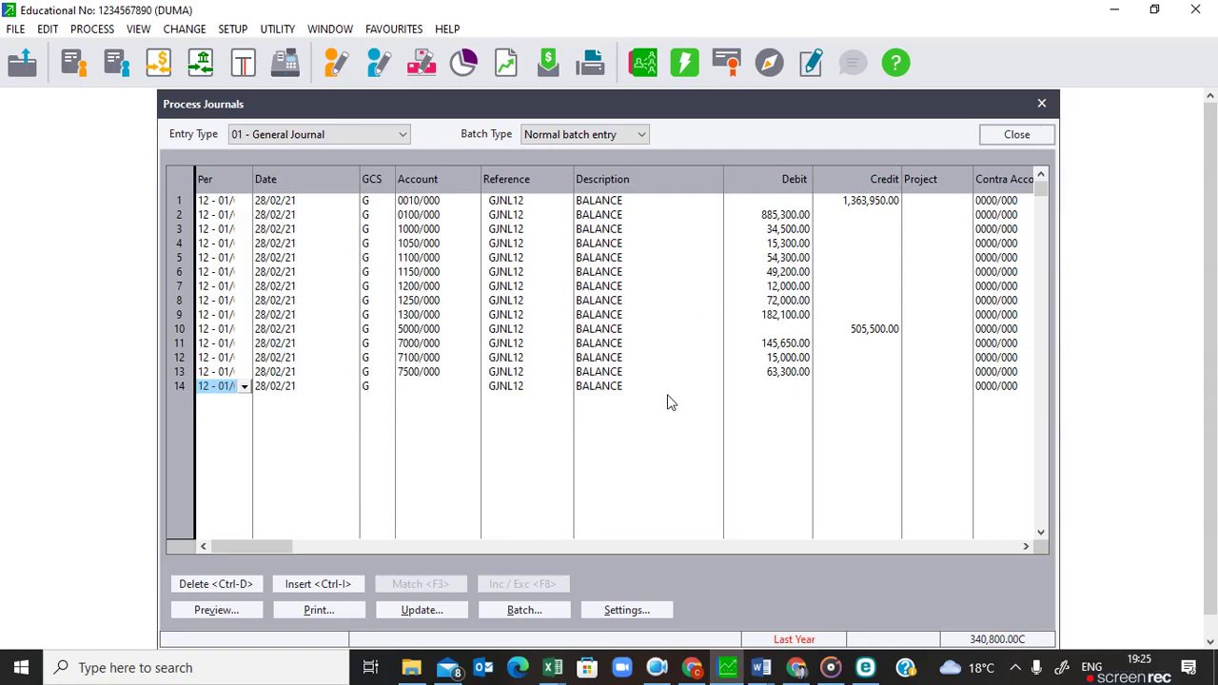
Keep the fourteenth line's period, date and ledger type, and look up and select the Drawings account 5100/000.
{"action": "key", "text": "Return"}
{"action": "key", "text": "Return"}
{"action": "type", "text": "DR"}
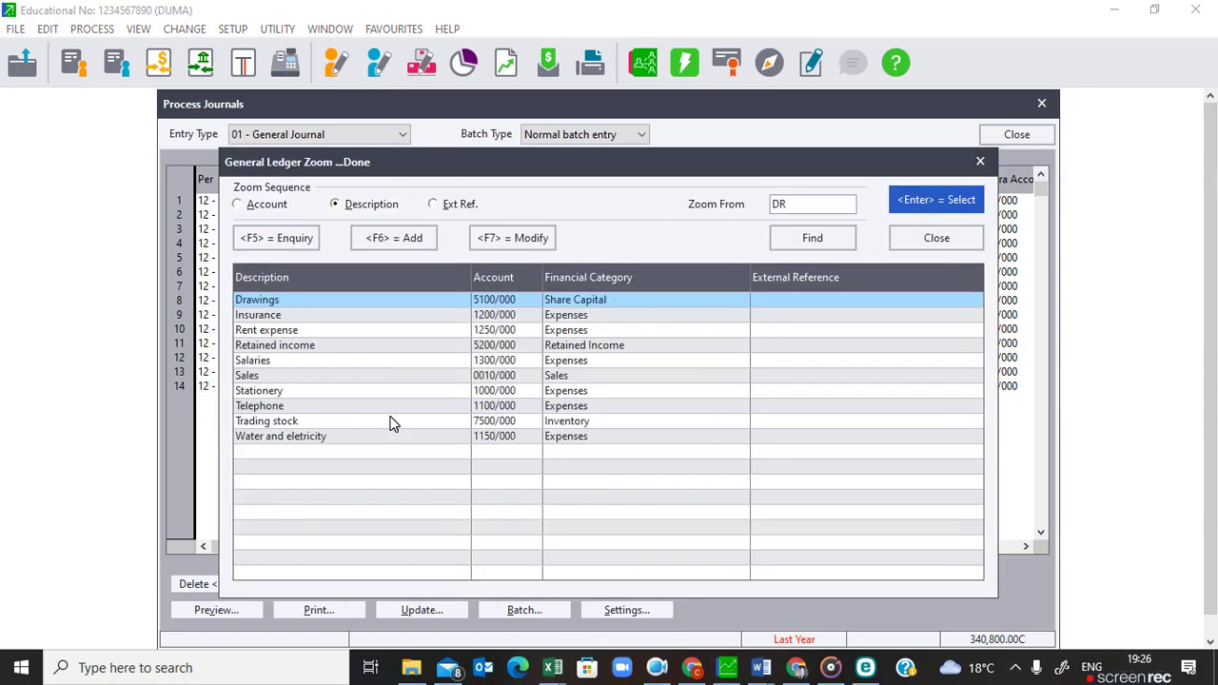
{"action": "key", "text": "Return"}
{"action": "key", "text": "Return"}
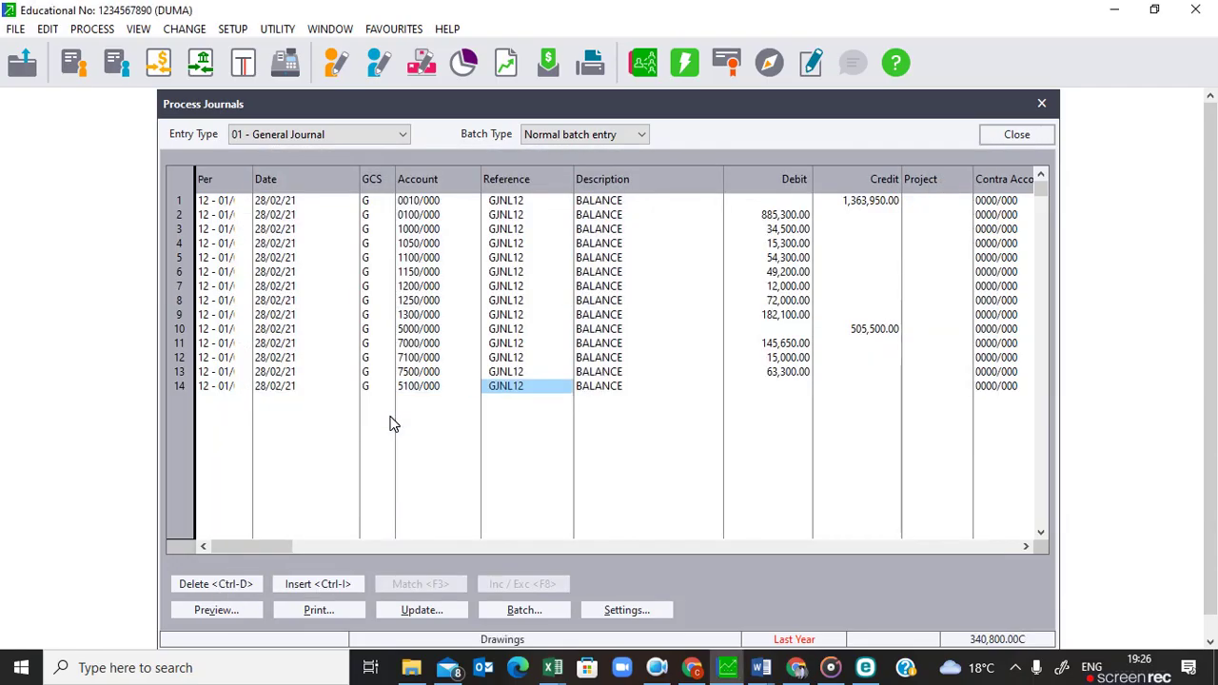
Keep the repeated reference and description, debit the Drawings line with 340800 and complete it without a contra account.
{"action": "key", "text": "Return"}
{"action": "key", "text": "Return"}
{"action": "type", "text": "340"}
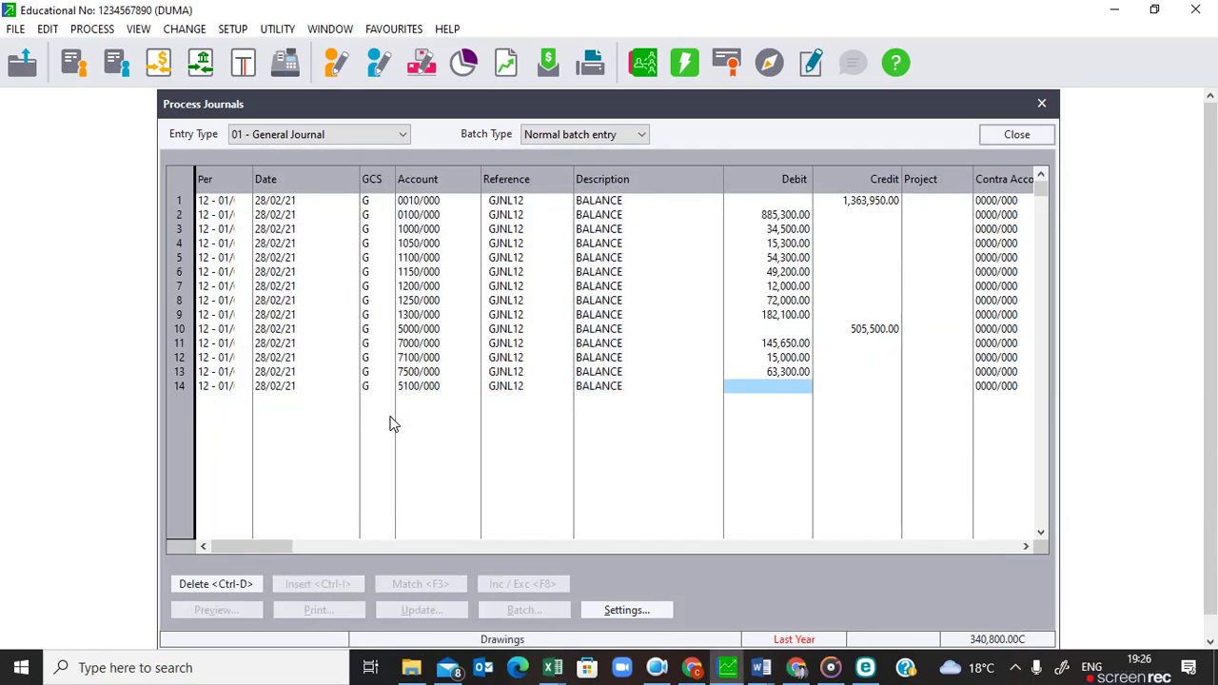
{"action": "type", "text": "800"}
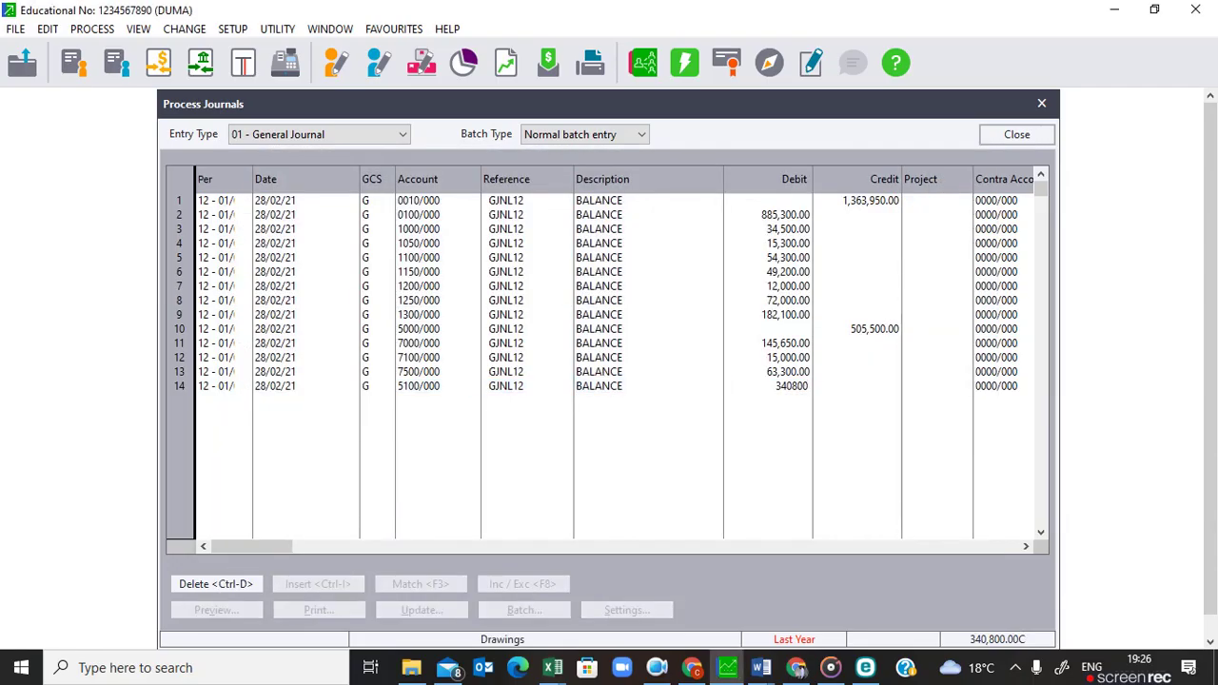
{"action": "key", "text": "Return"}
{"action": "key", "text": "Return"}
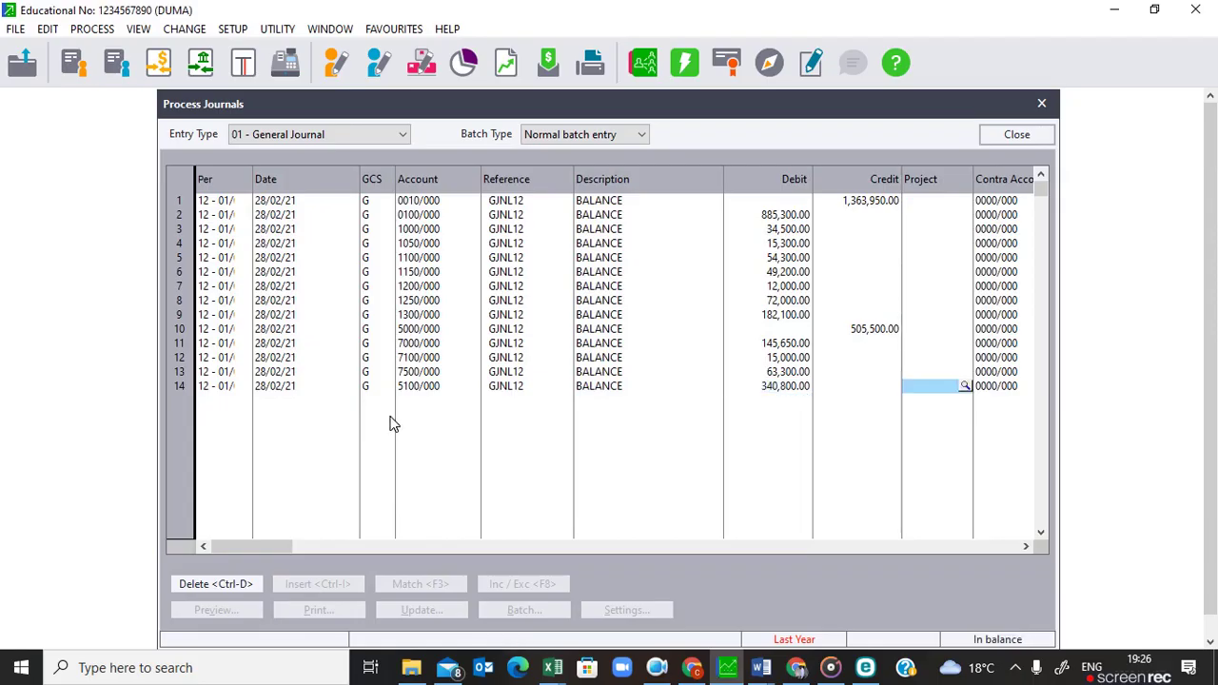
{"action": "key", "text": "Return"}
{"action": "key", "text": "Return"}
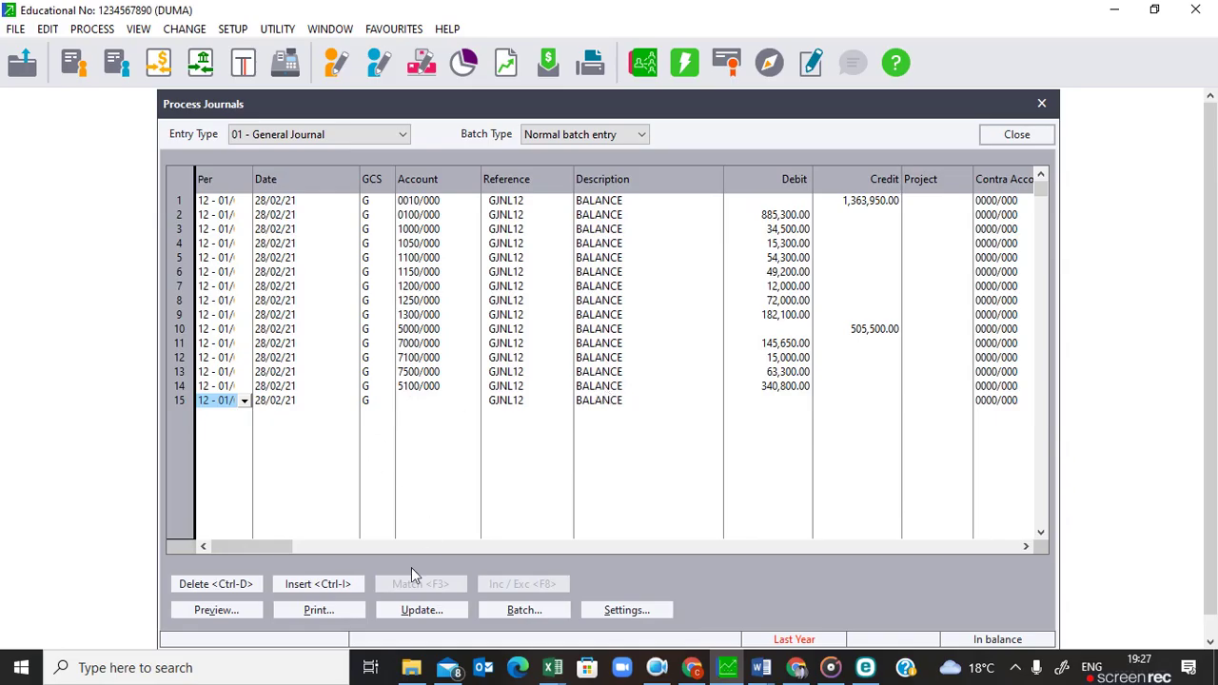
{"action": "left_click", "coordinate": [320, 612]}
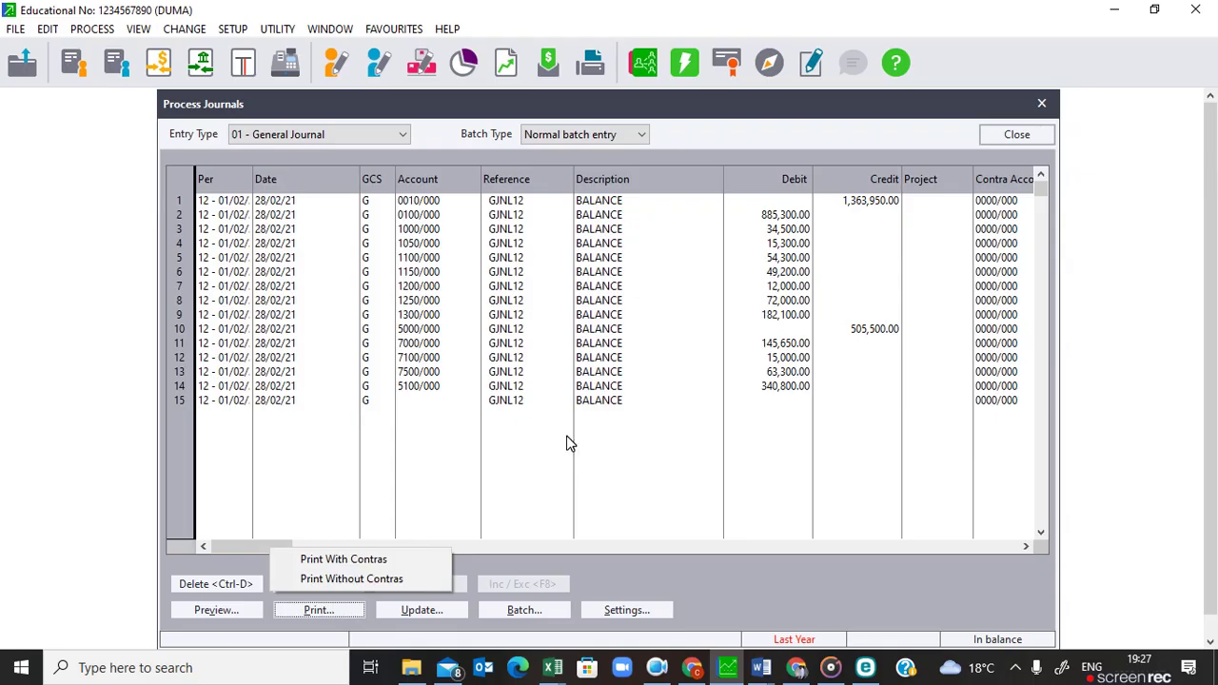
{"action": "left_click", "coordinate": [537, 467]}
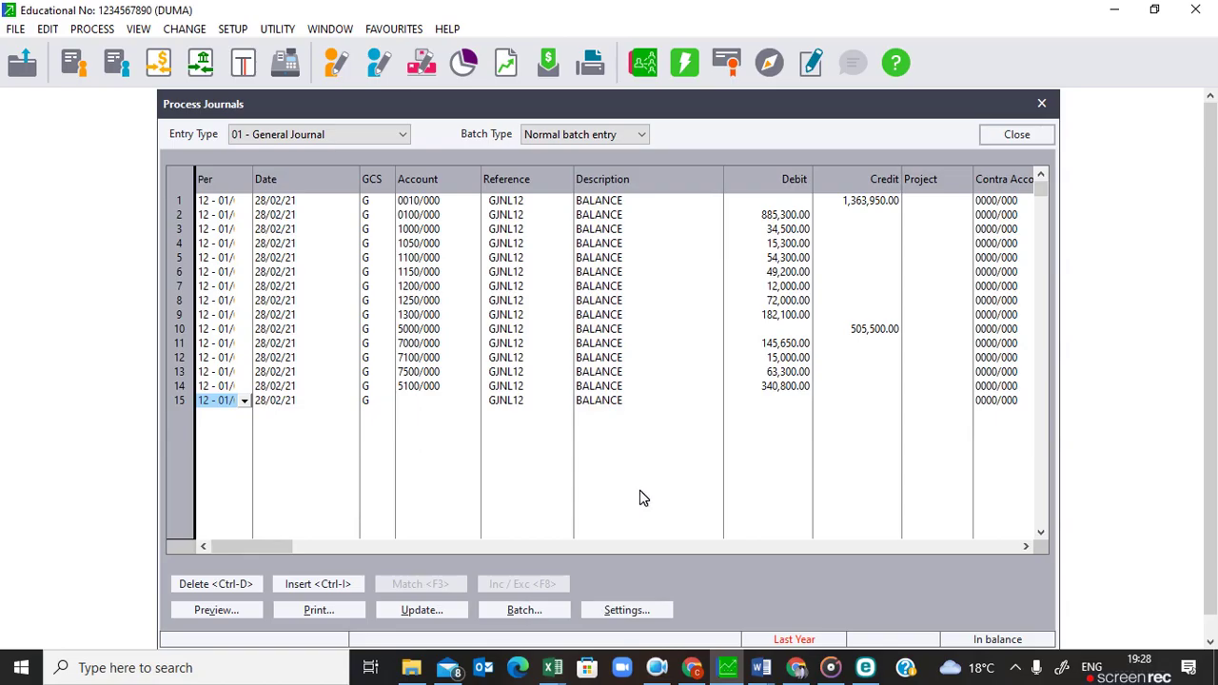
{"action": "left_click", "coordinate": [656, 670]}
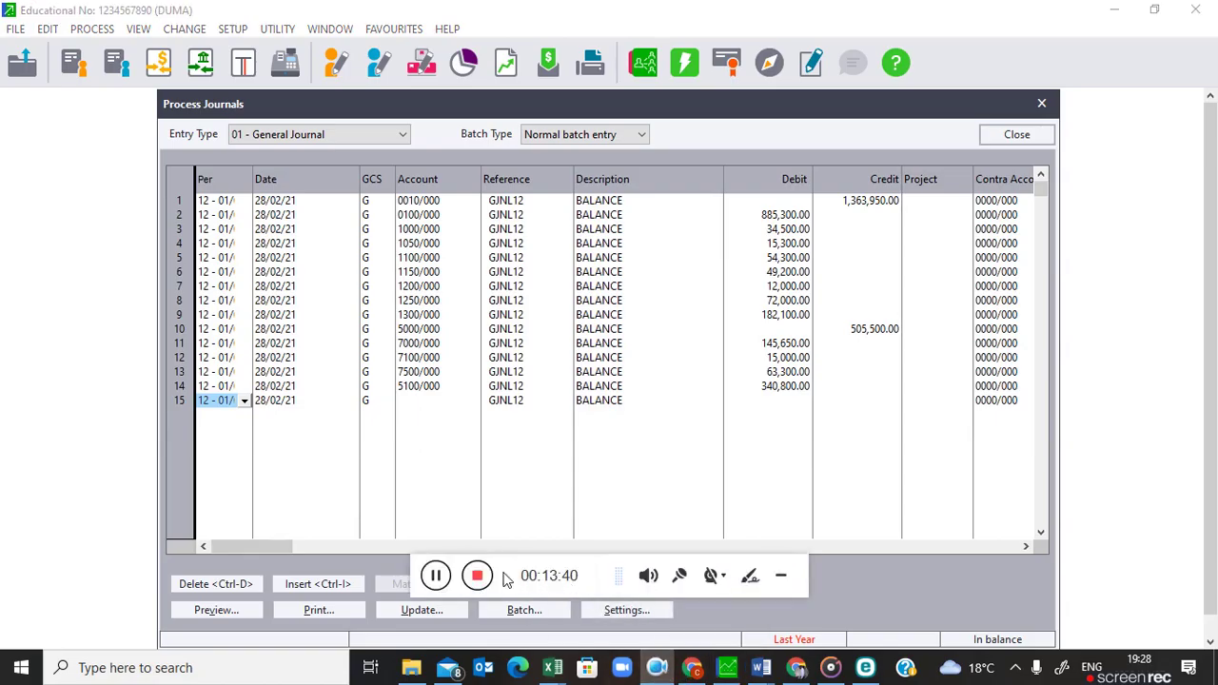